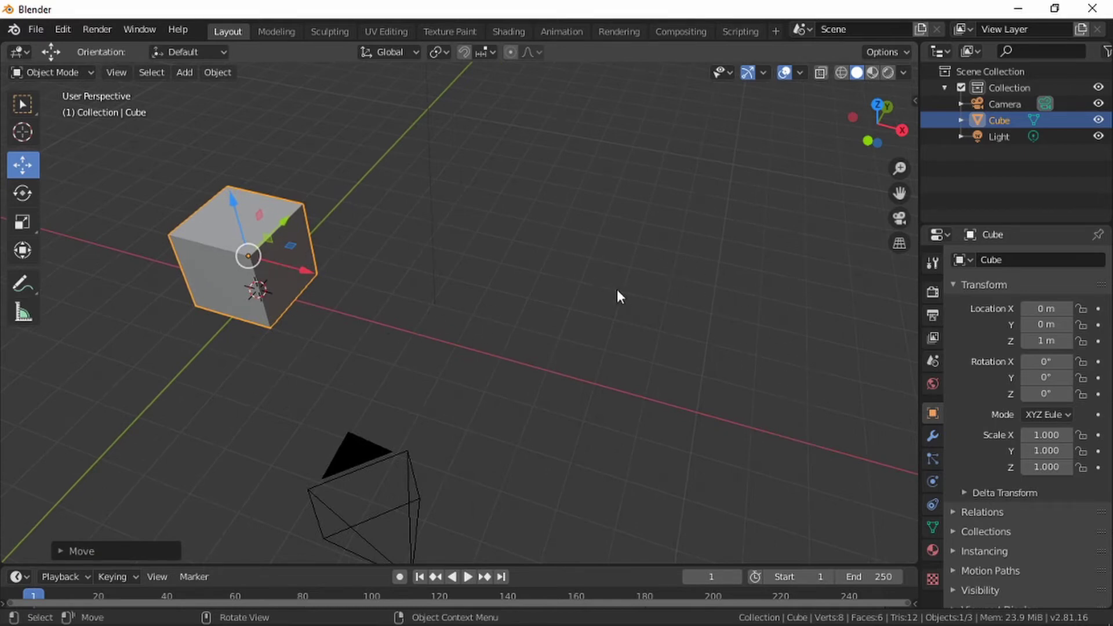
- Delete the light from the scene
middle_click_drag(617, 290, 354, 307)
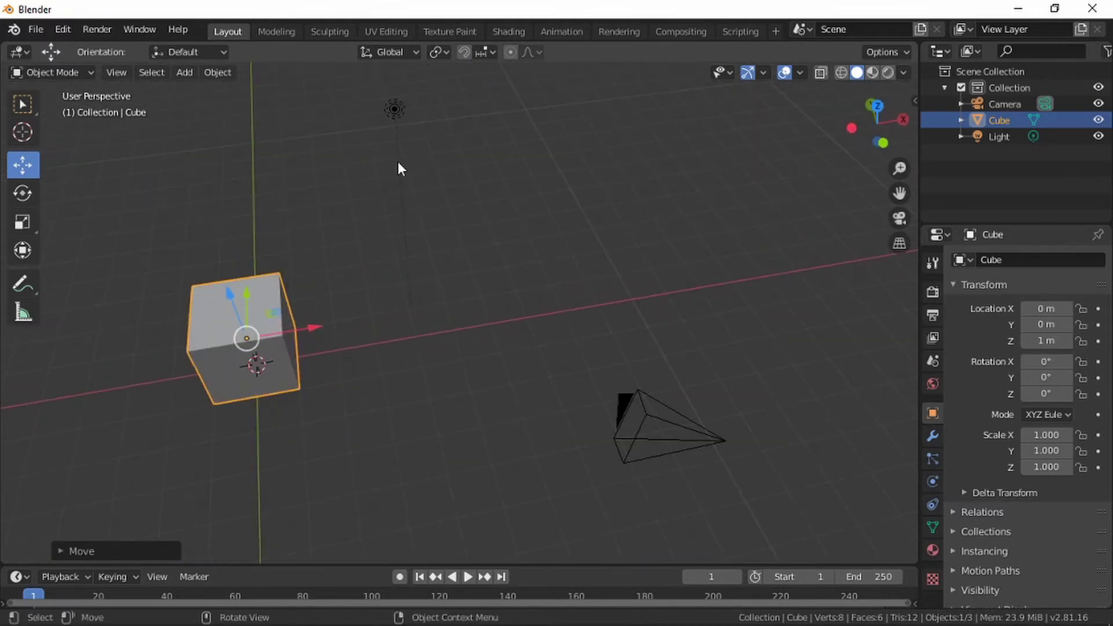
left_click(395, 116)
key("Delete")
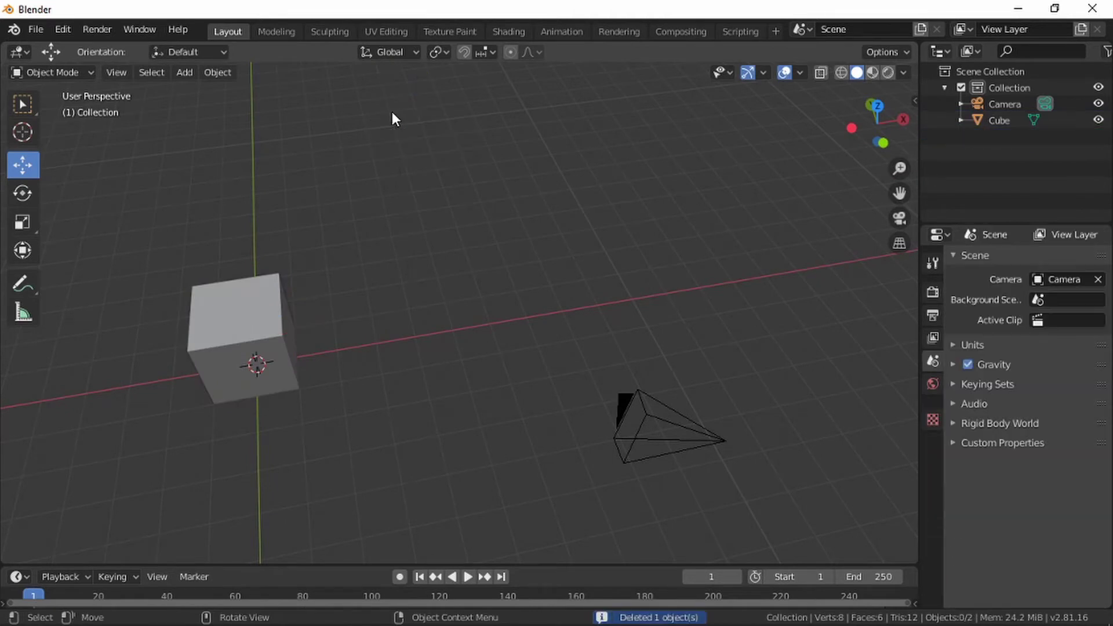
- Select the cube and switch it to Edit Mode
middle_click_drag(402, 322, 436, 217)
left_click(270, 200)
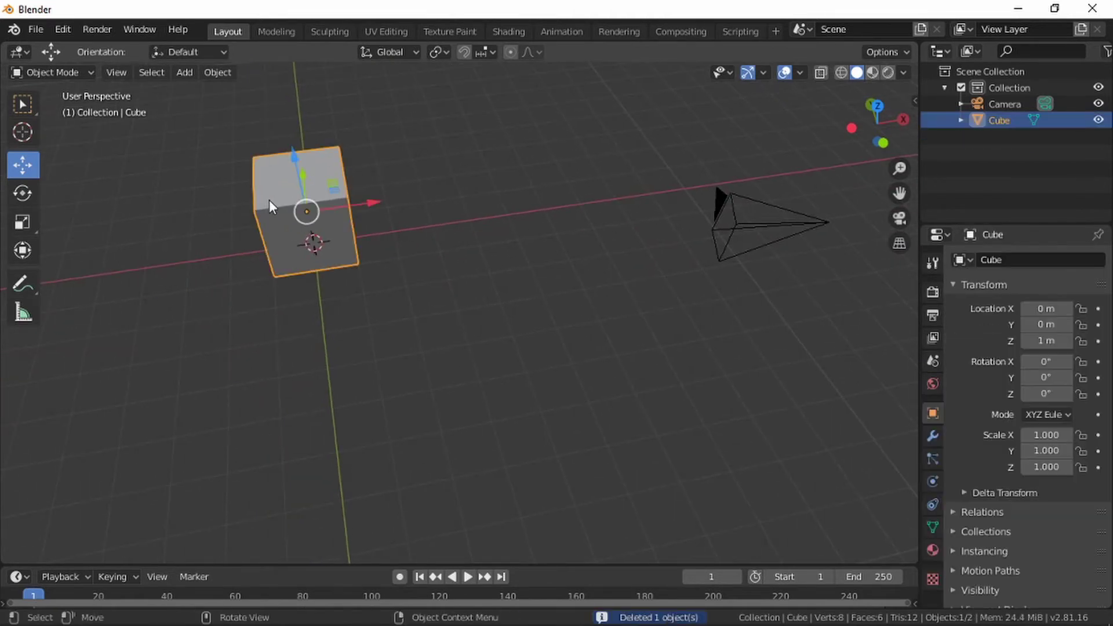
scroll(270, 200, "up", 1)
middle_click_drag(360, 187, 325, 246, "shift")
middle_click_drag(406, 242, 577, 223, "shift")
scroll(565, 227, "up", 1)
middle_click_drag(491, 267, 428, 224)
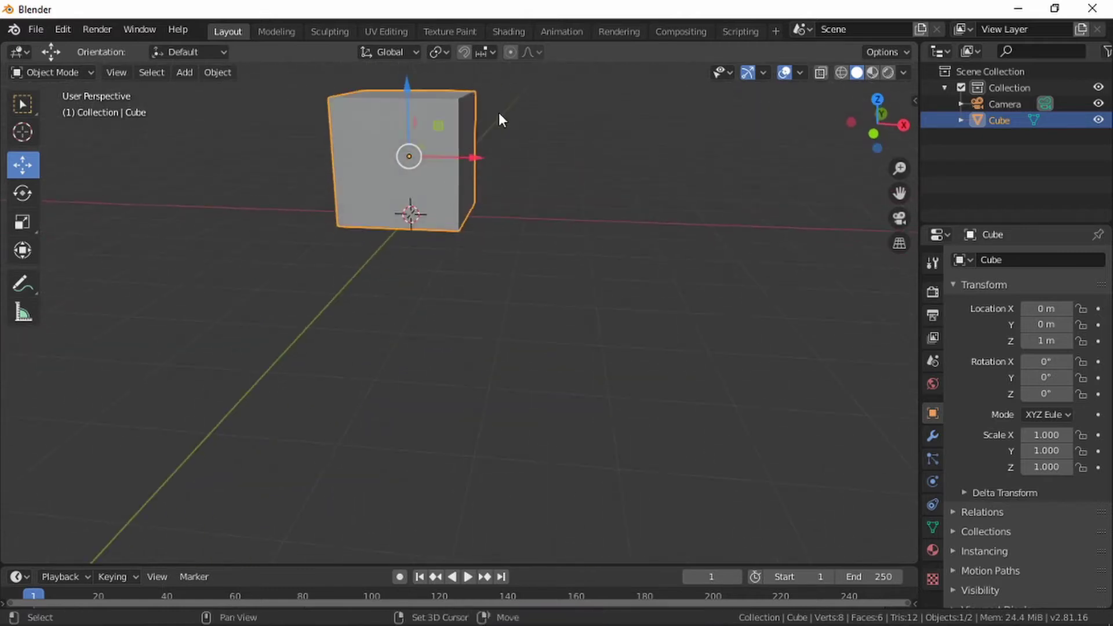
middle_click_drag(500, 121, 393, 269)
scroll(312, 267, "up", 2)
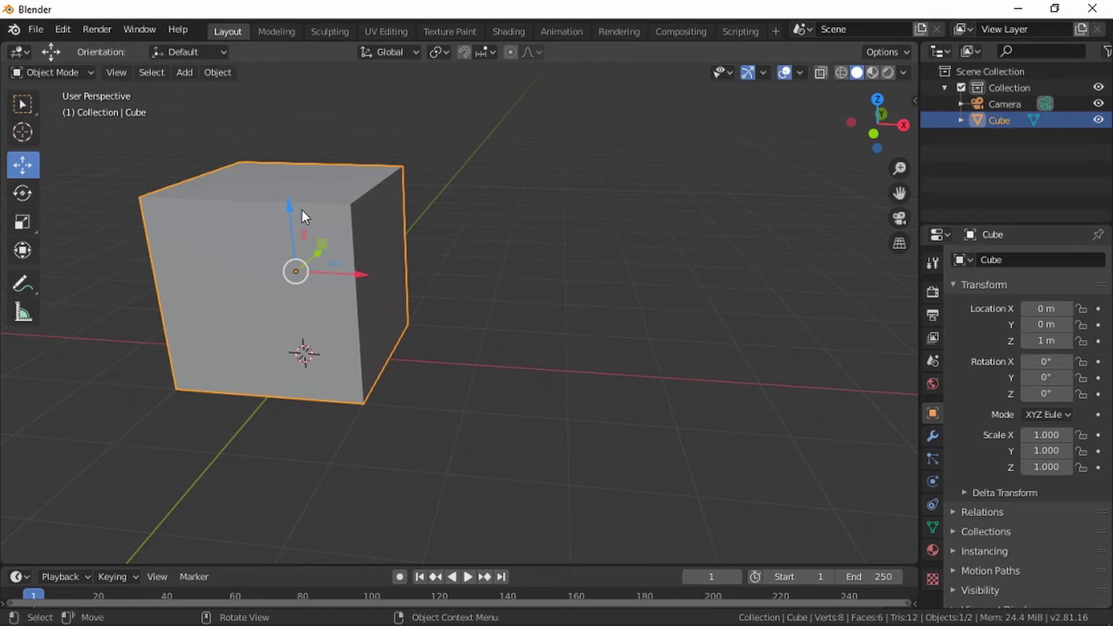
left_click(75, 71)
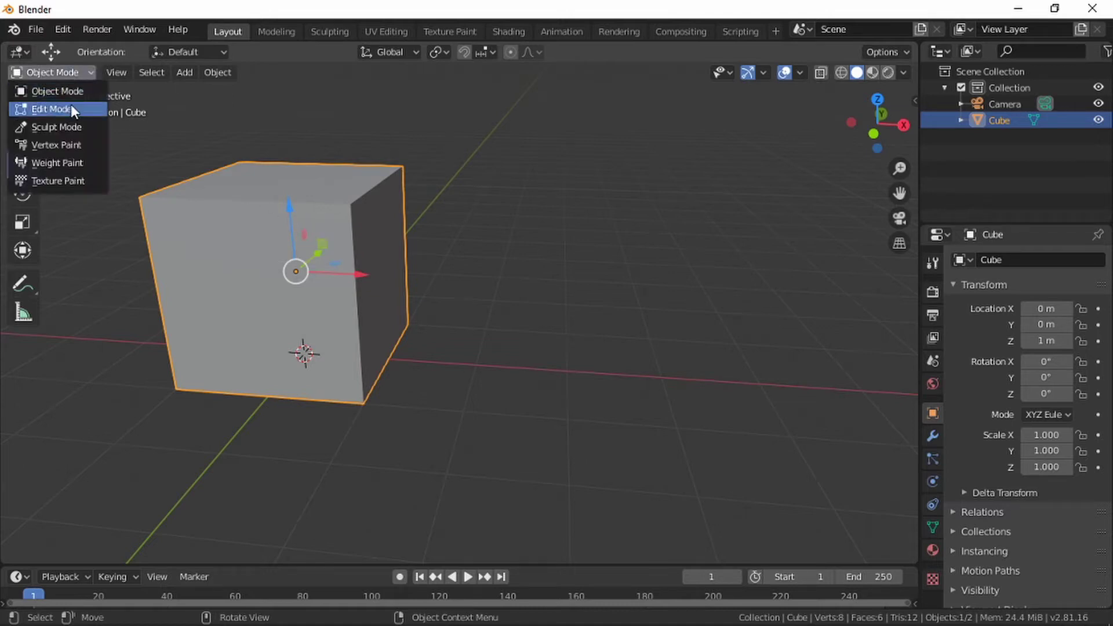
left_click(70, 109)
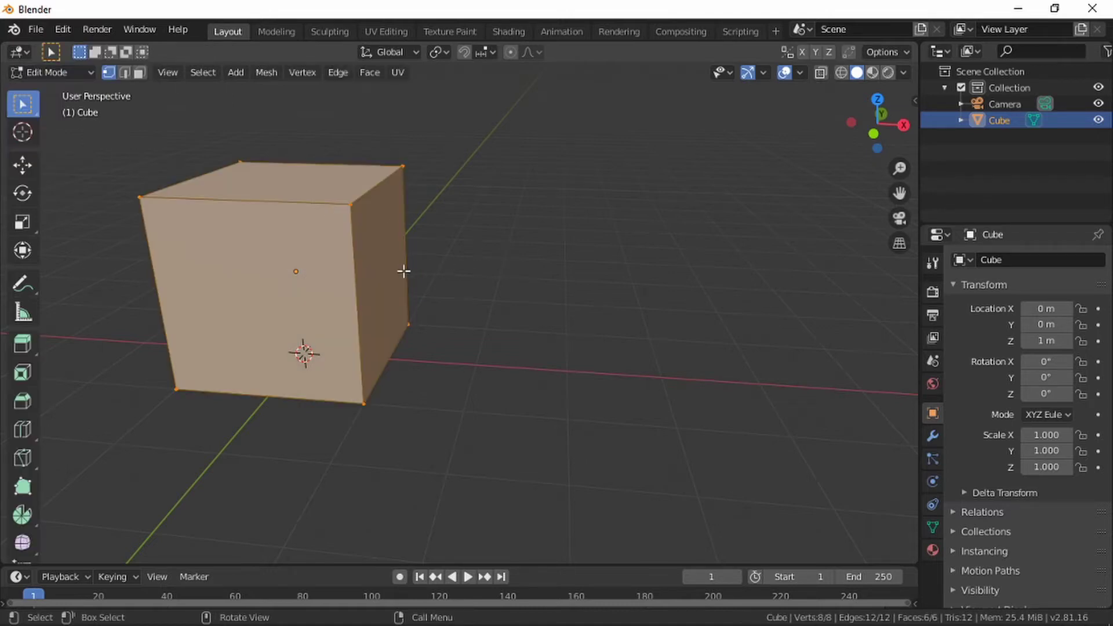
- Add one horizontal loop cut around the cube and slide it down below the middle, by a factor of about 0.34
key("ctrl+r")
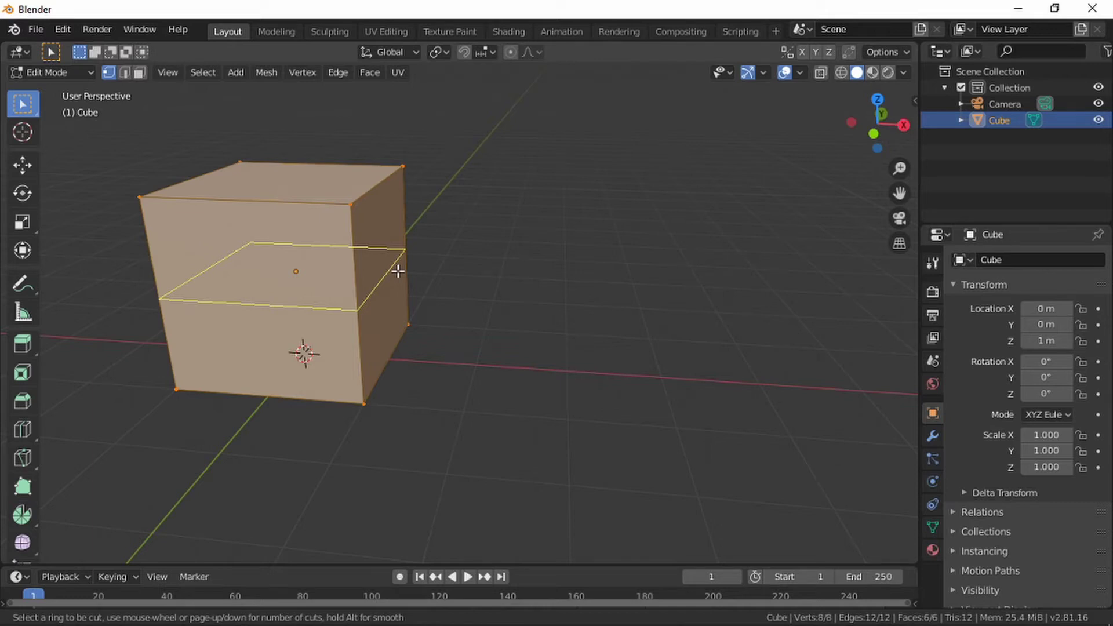
left_click(396, 276)
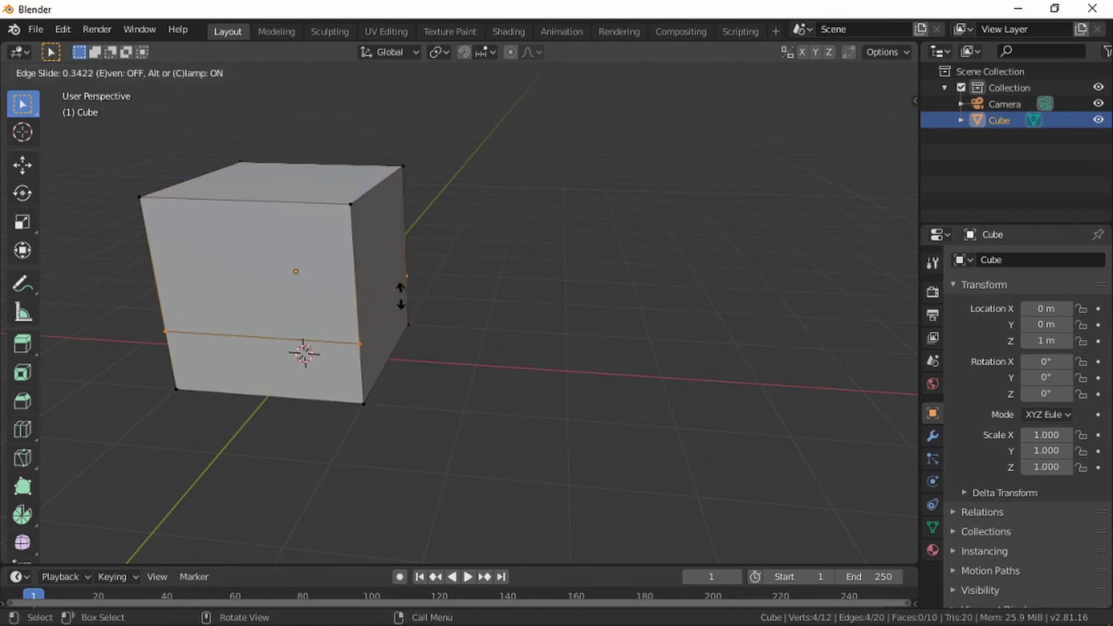
left_click(395, 285)
- Move the lower face on the cube's +X side outward along X to form a sloped front
scroll(529, 321, "up", 1)
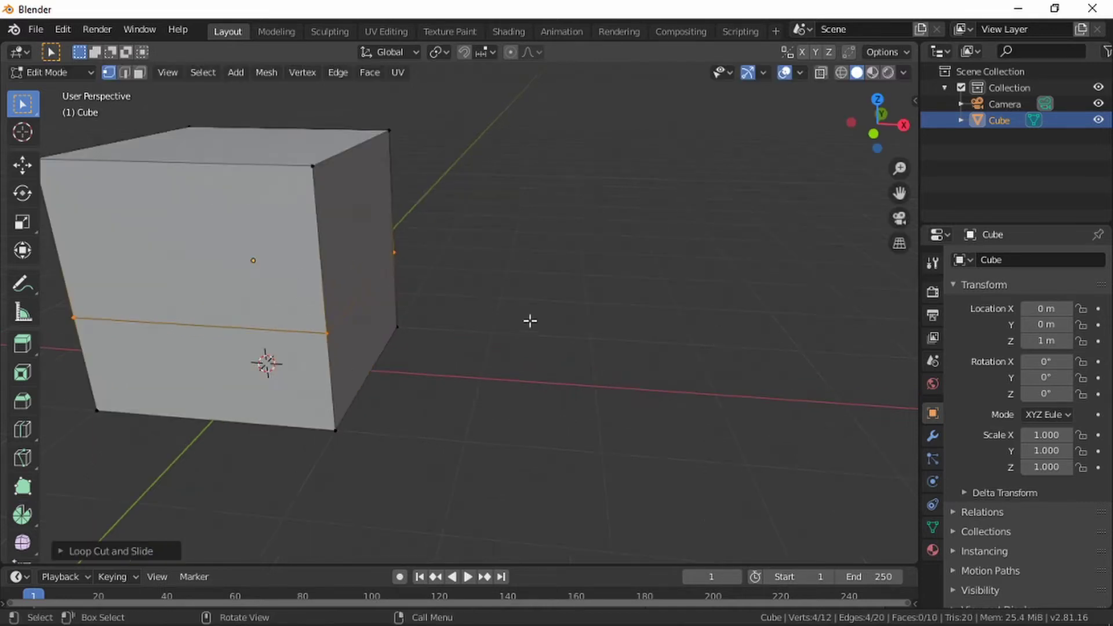
left_click(139, 72)
left_click(380, 347)
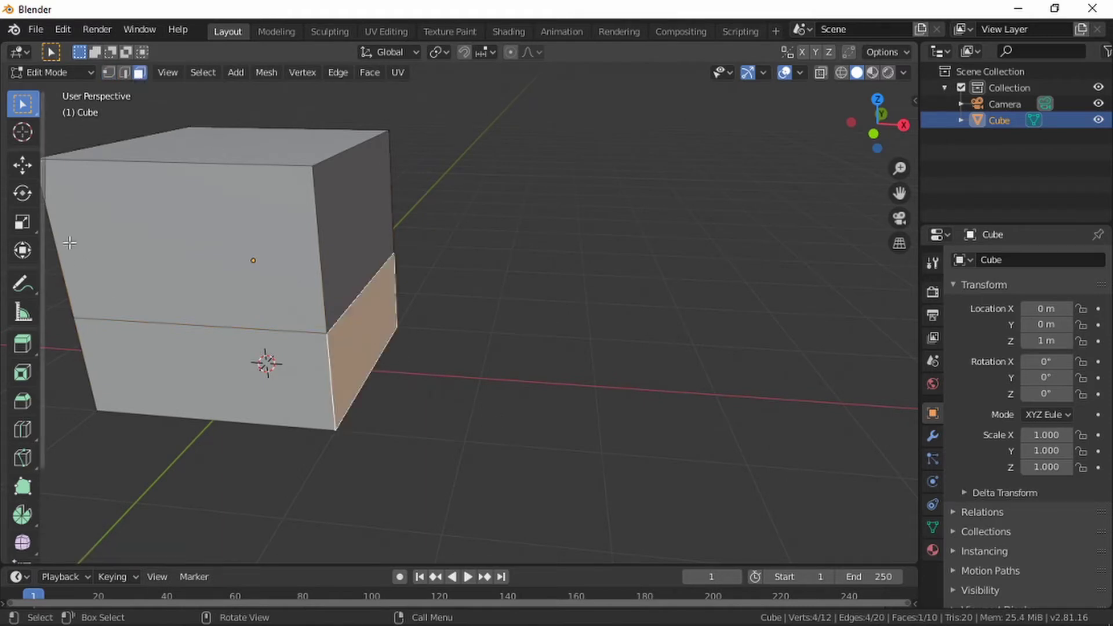
left_click(22, 166)
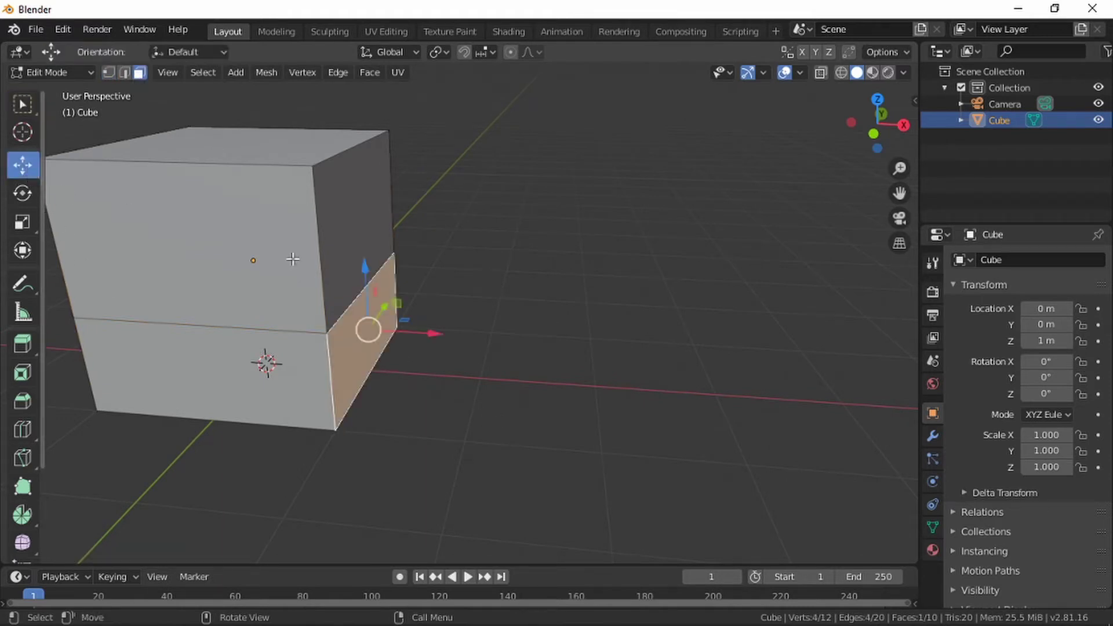
left_click_drag(434, 335, 524, 340)
scroll(525, 214, "down", 4)
- Return to Object Mode and move the cube along X to about -4 m
key("Tab")
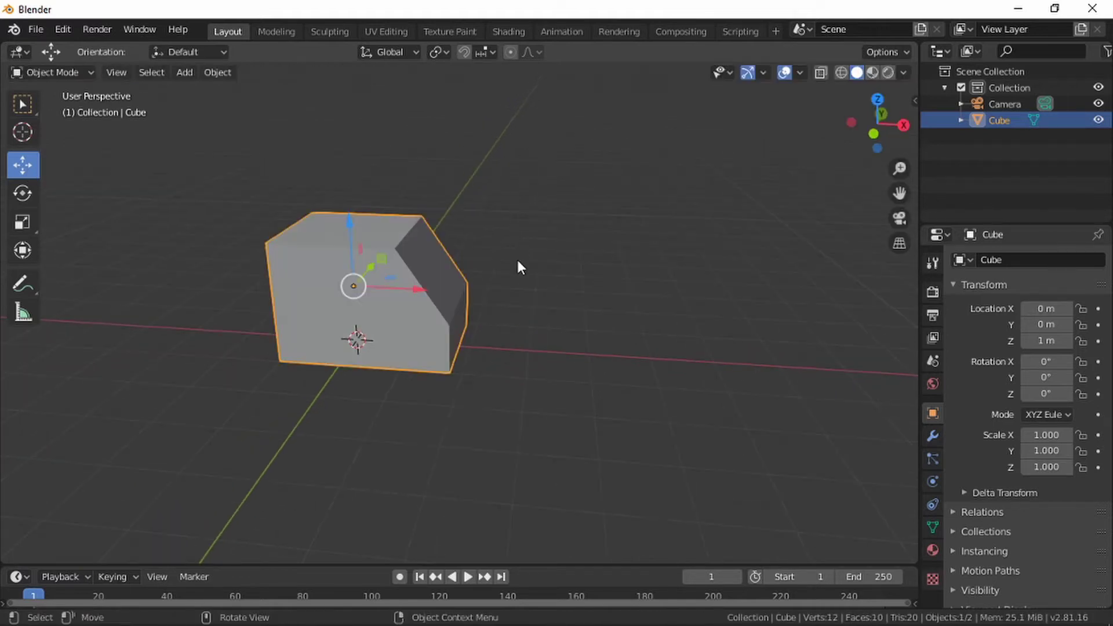
middle_click_drag(520, 266, 548, 319)
left_click_drag(434, 333, 248, 337)
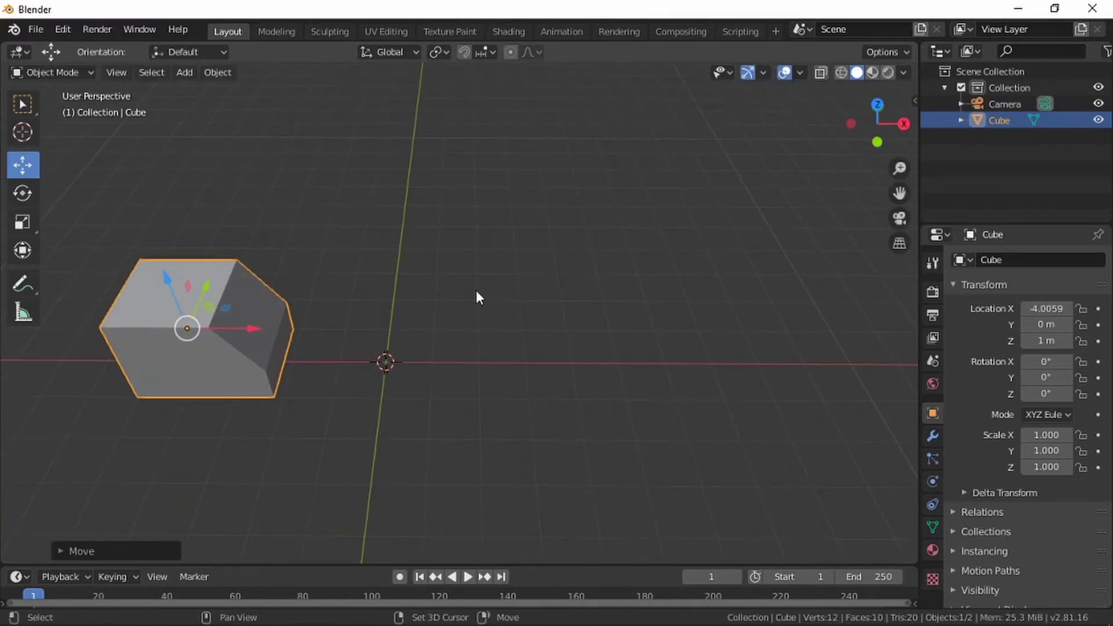
- Add a Bezier curve and move it along X to about 1 m so that it starts at the origin
key("shift+a")
mouse_move(476, 290)
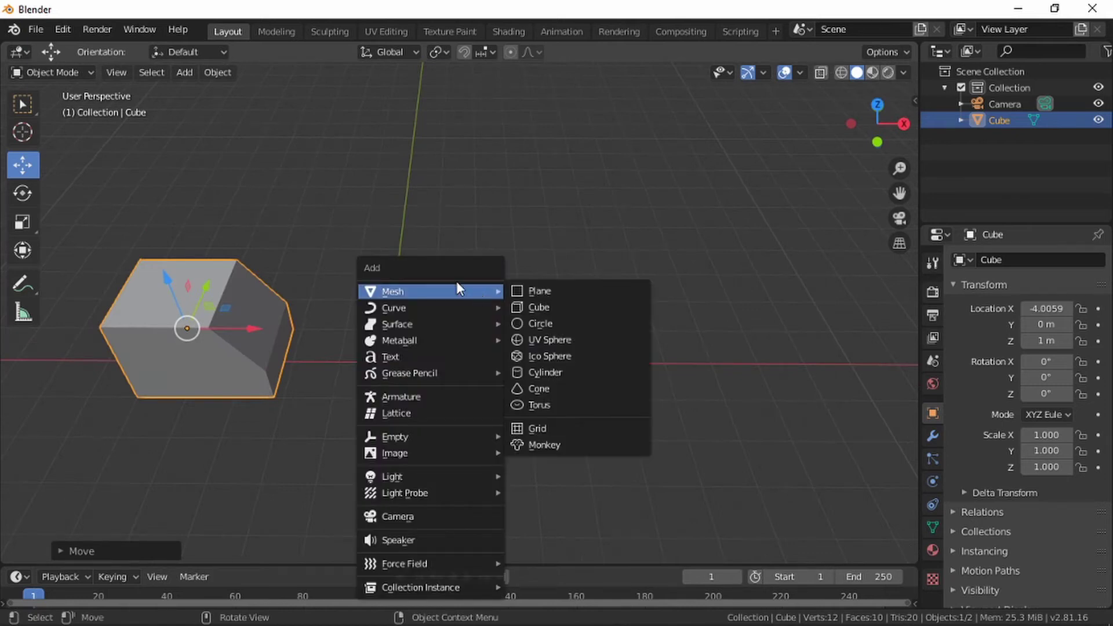
left_click(199, 103)
left_click(185, 73)
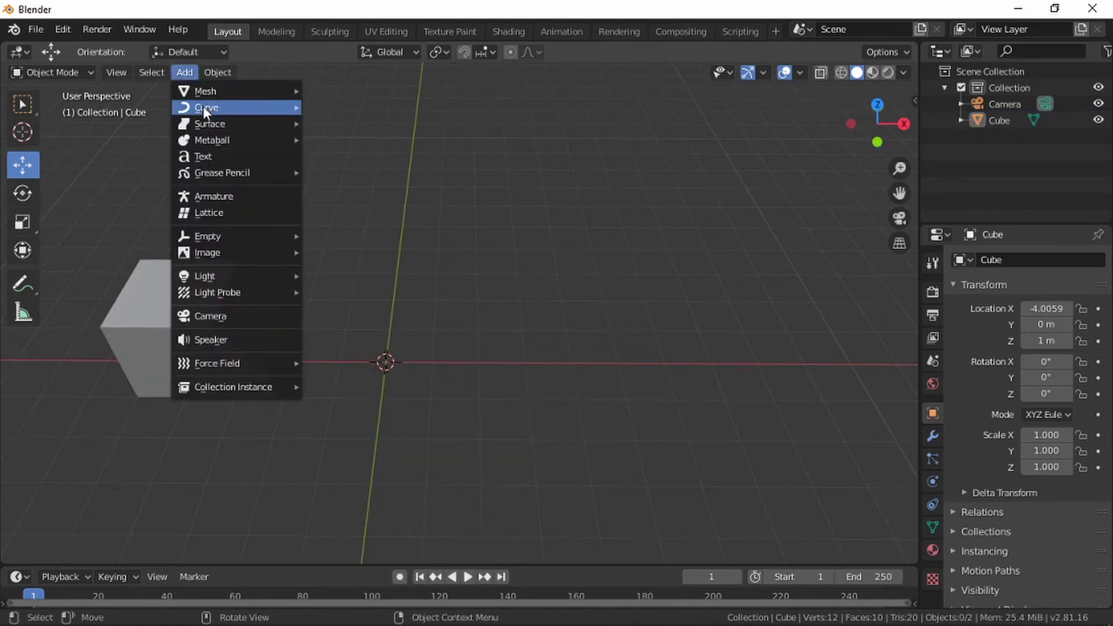
mouse_move(203, 107)
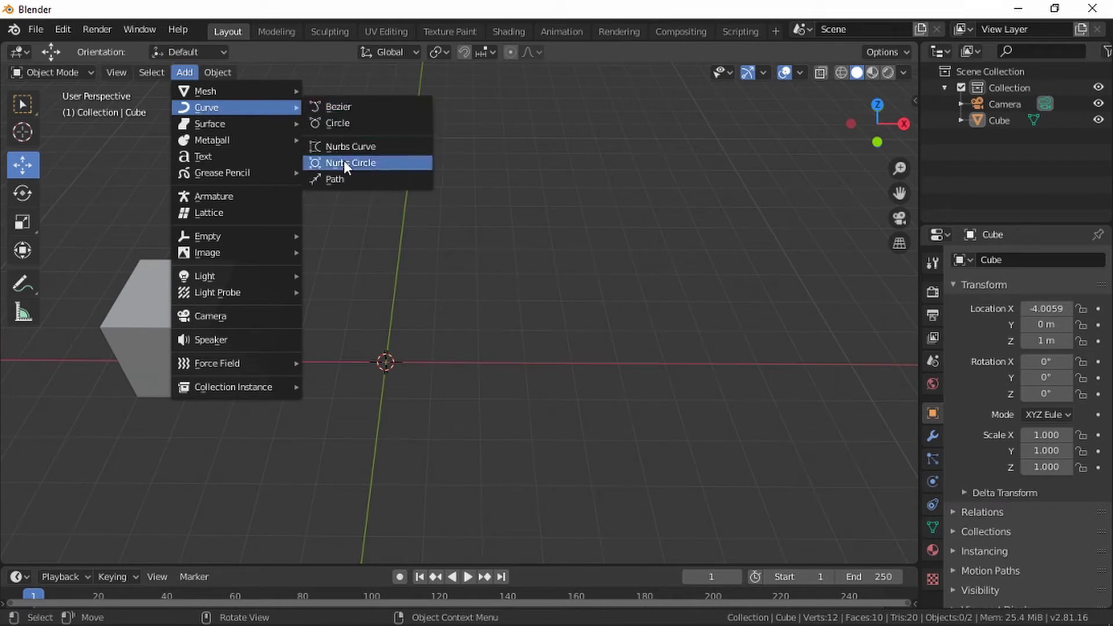
left_click(342, 107)
scroll(482, 374, "up", 2)
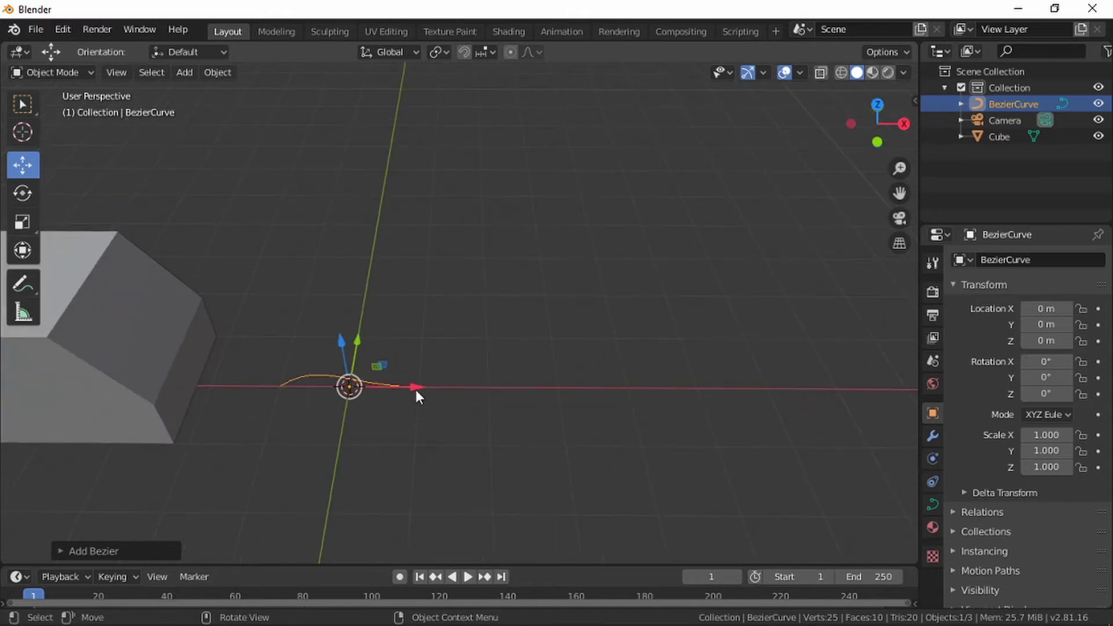
left_click_drag(412, 388, 482, 393)
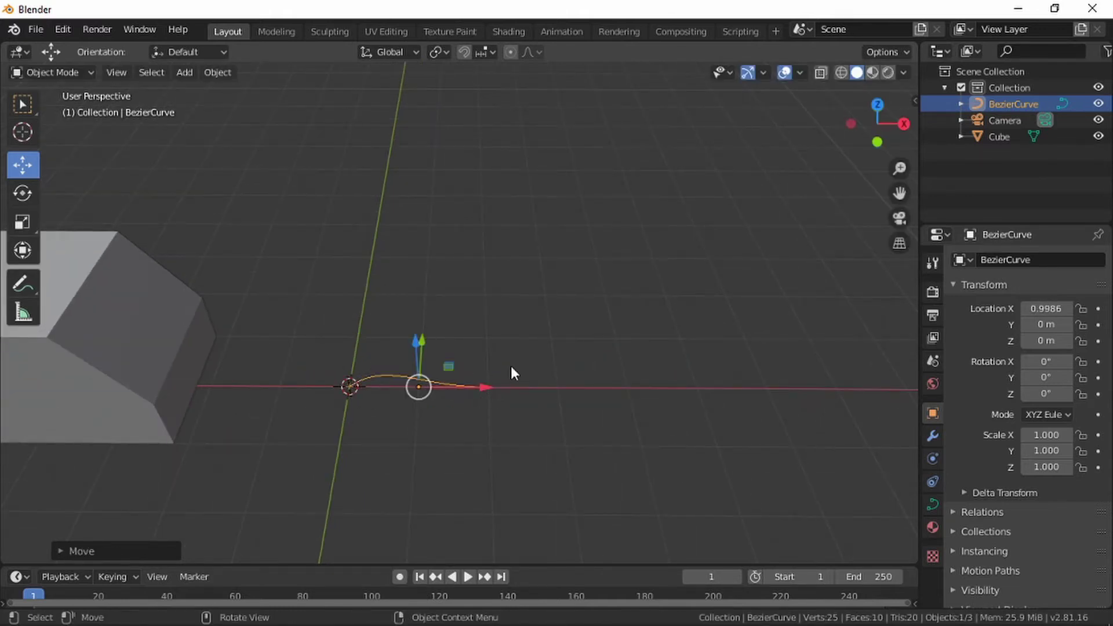
- In Edit Mode, move the Bezier curve's far end point a long way along +X to lengthen the curve
key("Tab")
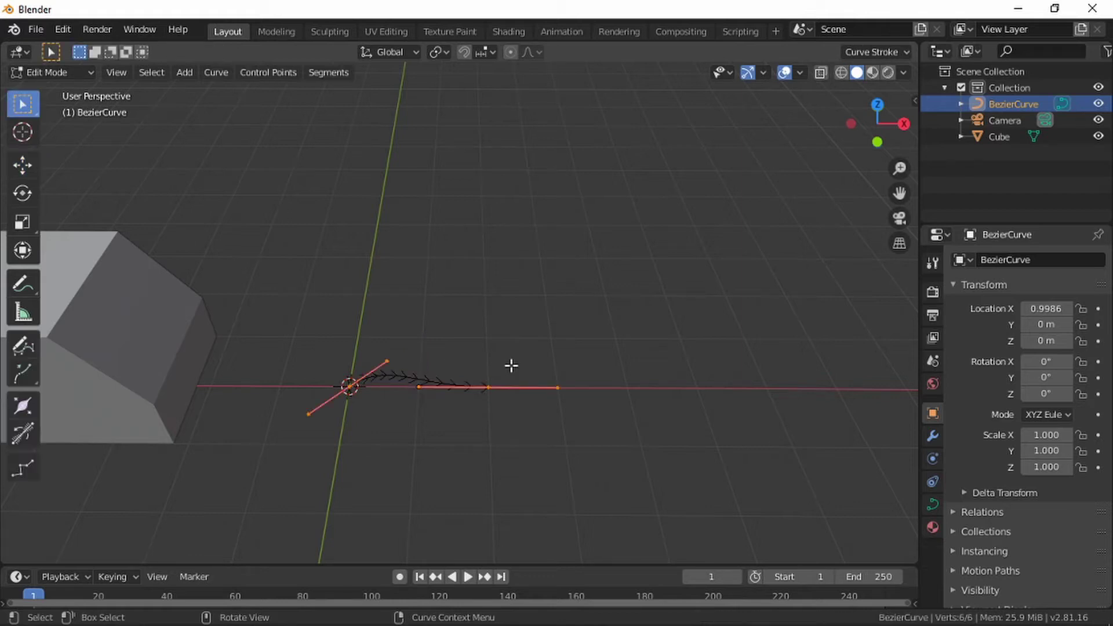
left_click(487, 386, "shift")
middle_click_drag(741, 363, 586, 338, "shift")
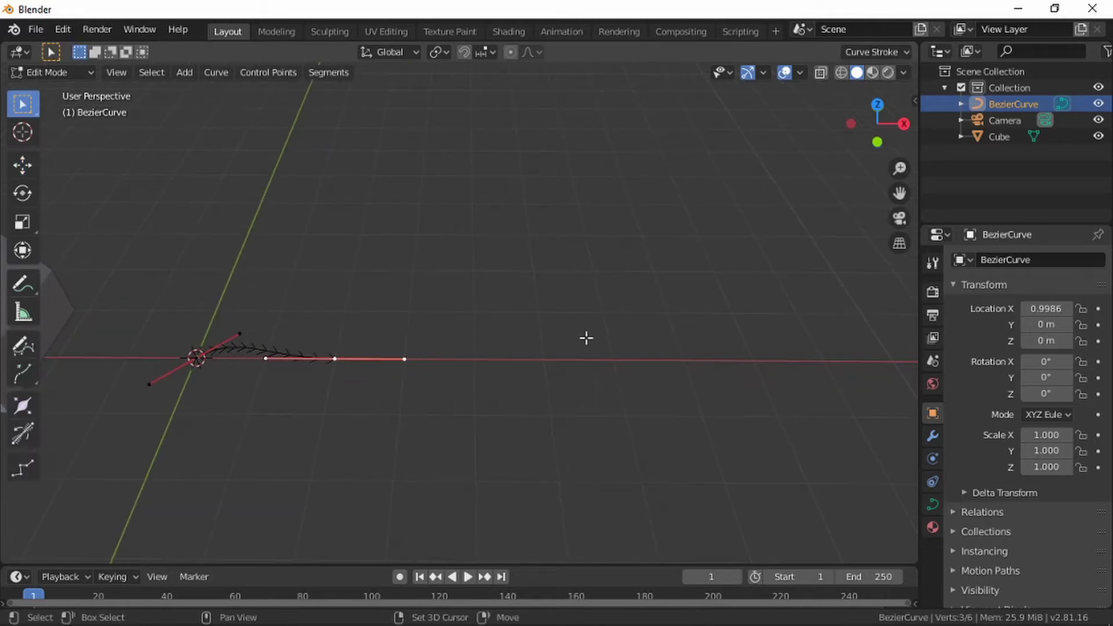
scroll(587, 338, "down", 4)
left_click(23, 167)
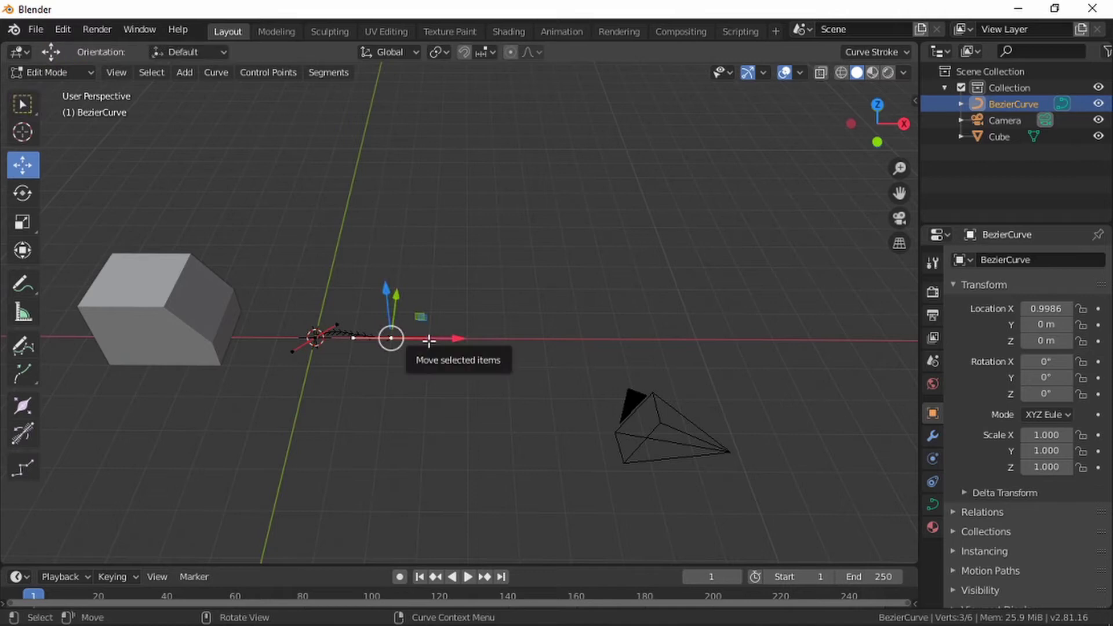
left_click_drag(428, 340, 3, 348)
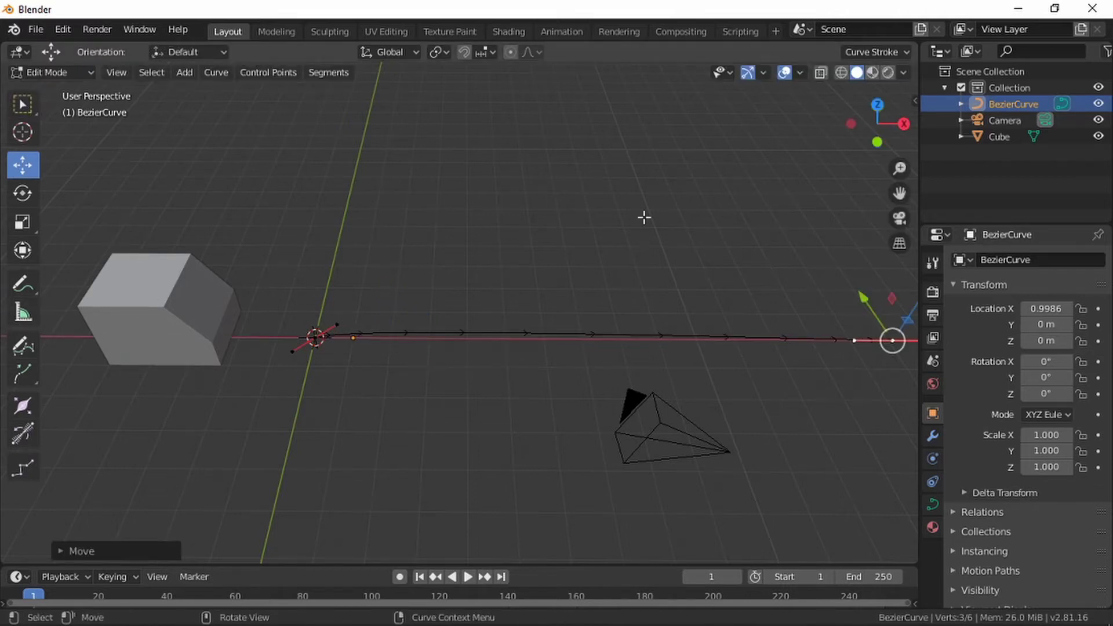
scroll(644, 217, "down", 2)
middle_click_drag(642, 277, 400, 300, "shift")
left_click_drag(570, 355, 697, 355)
- Pull the outgoing handle of the curve's start point along +Y to bend the start of the curve
middle_click_drag(256, 330, 289, 410, "shift")
left_click(233, 366)
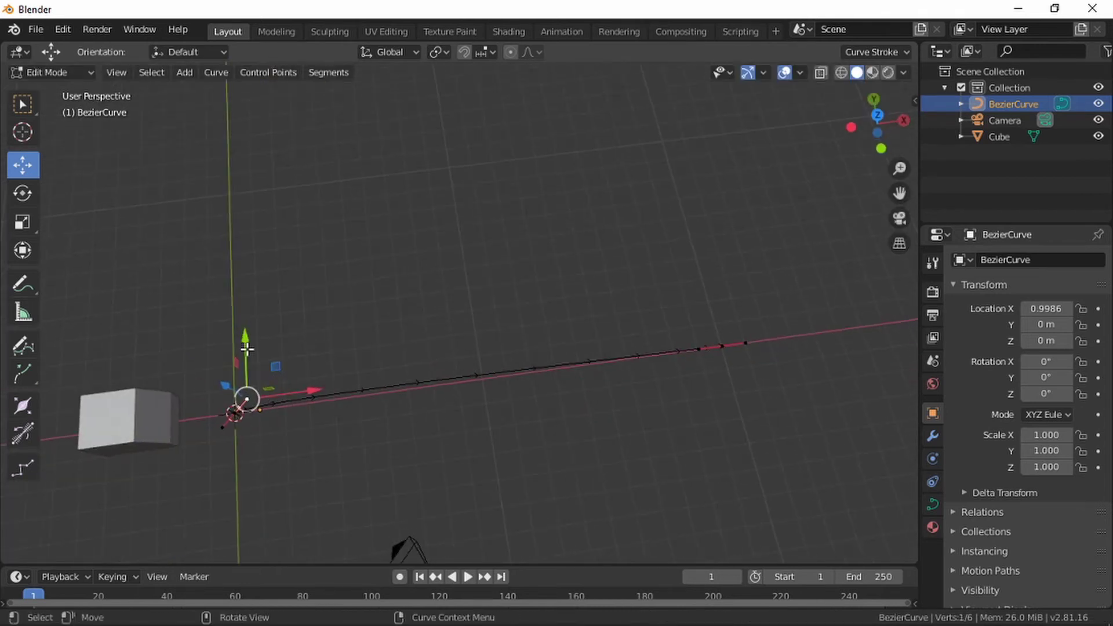
left_click_drag(246, 348, 244, 203)
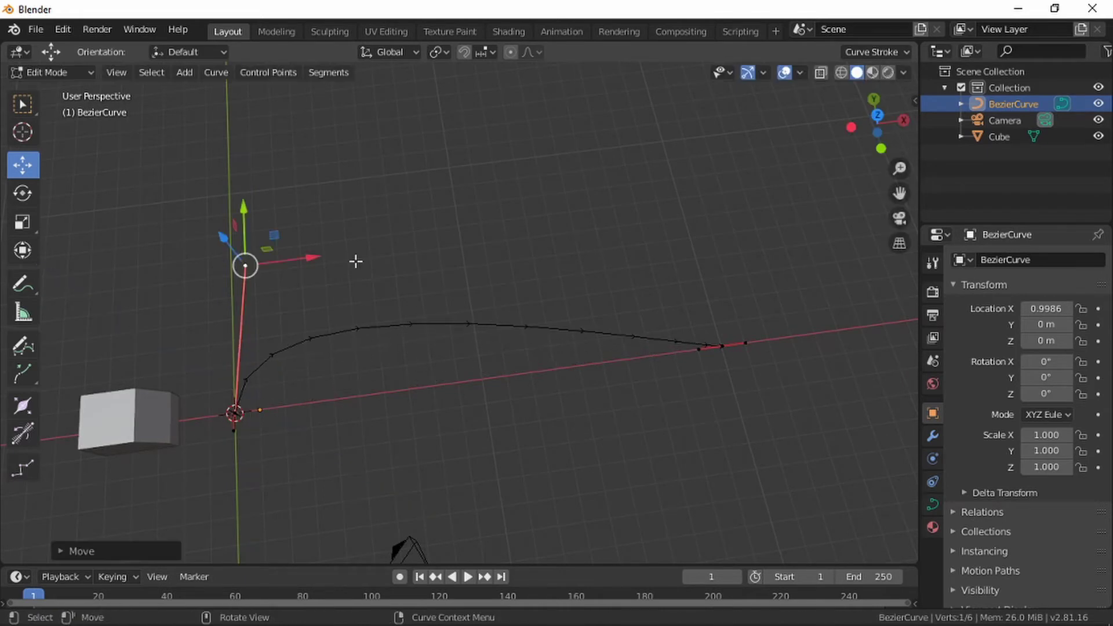
- Move the inner handle of the curve's end point about -4.8 m along Y
middle_click_drag(758, 393, 607, 313, "shift")
scroll(588, 322, "up", 3)
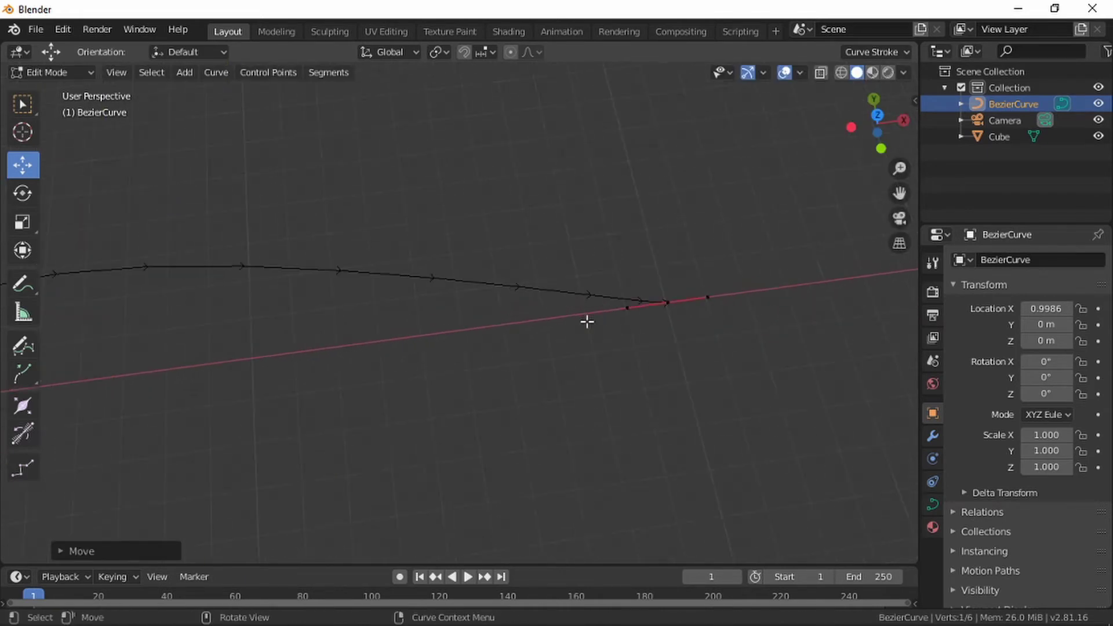
left_click(667, 306)
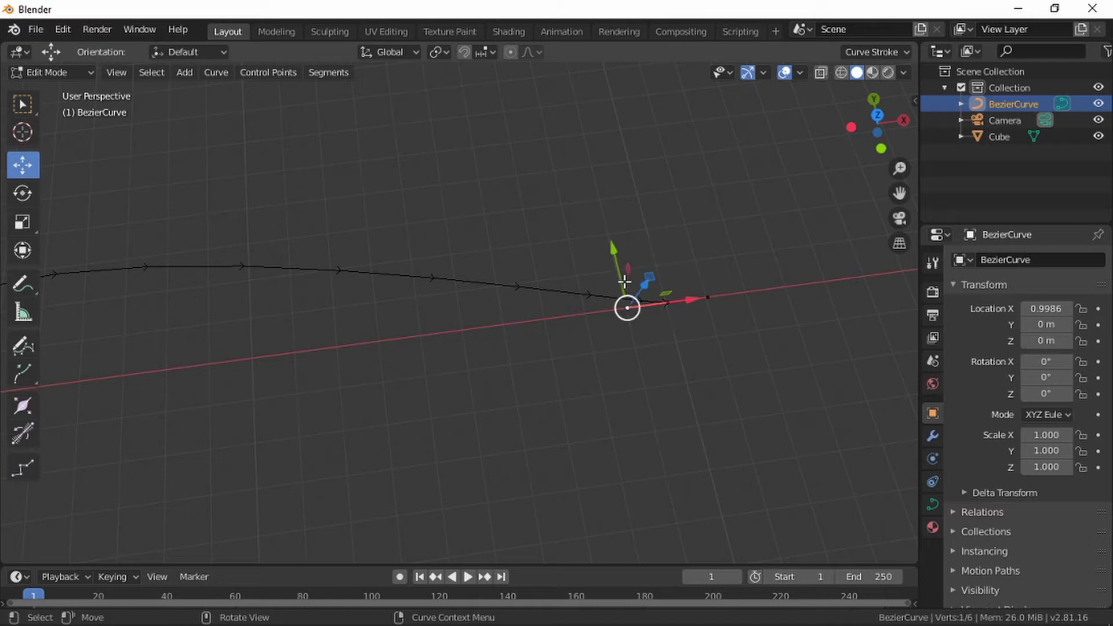
key("g")
key("y")
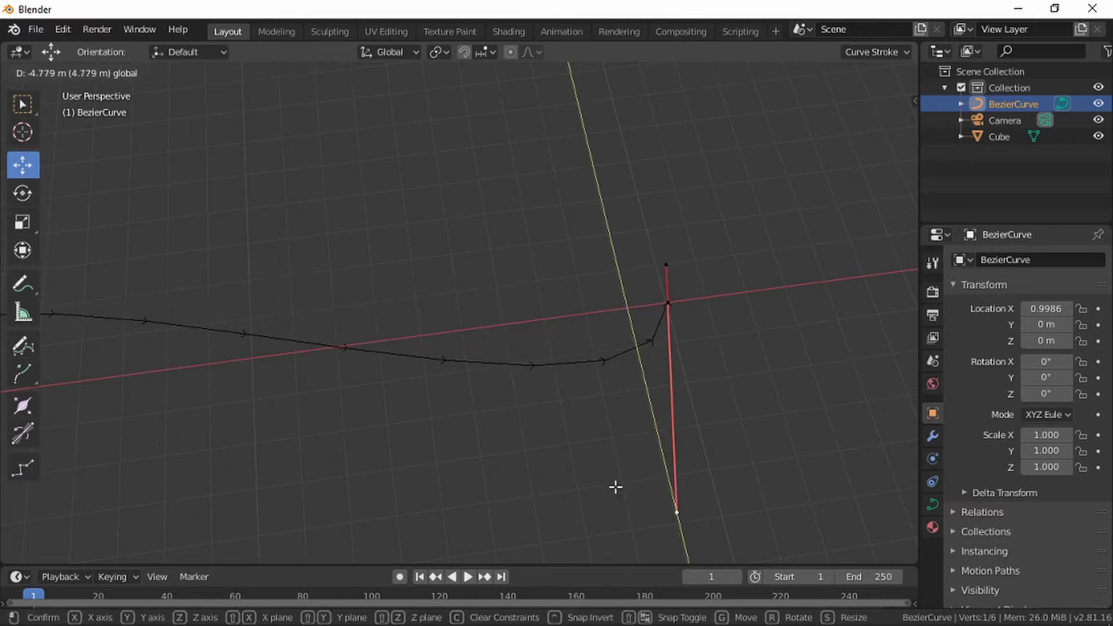
left_click(614, 485)
- Move the end point's inner handle about -4.9 m along X to smooth the S-shaped bend
middle_click_drag(614, 484, 529, 437)
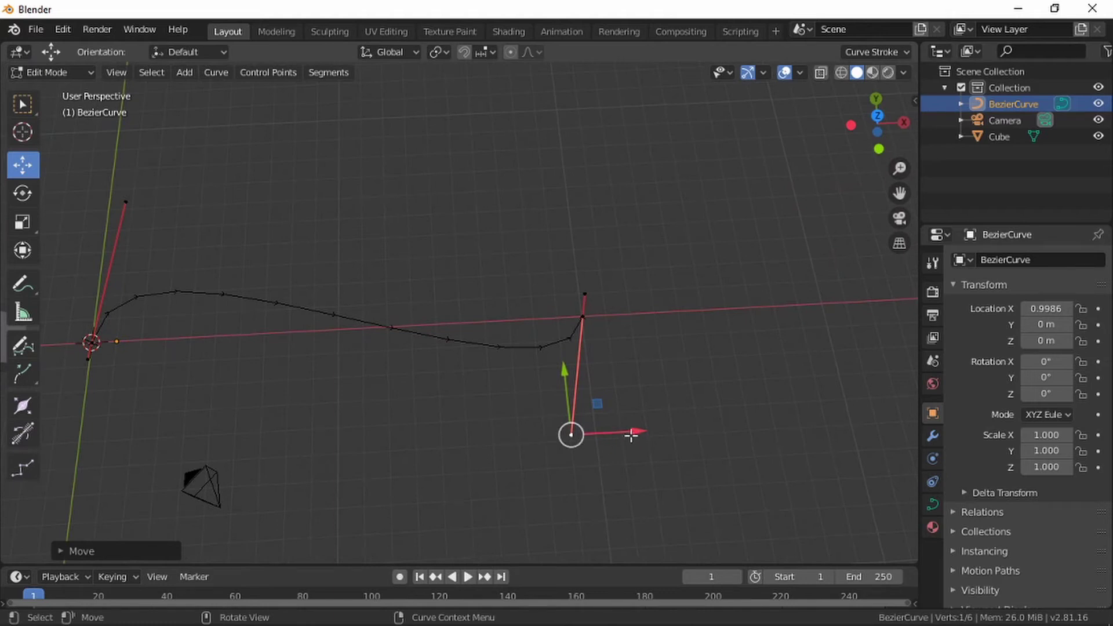
key("g")
key("x")
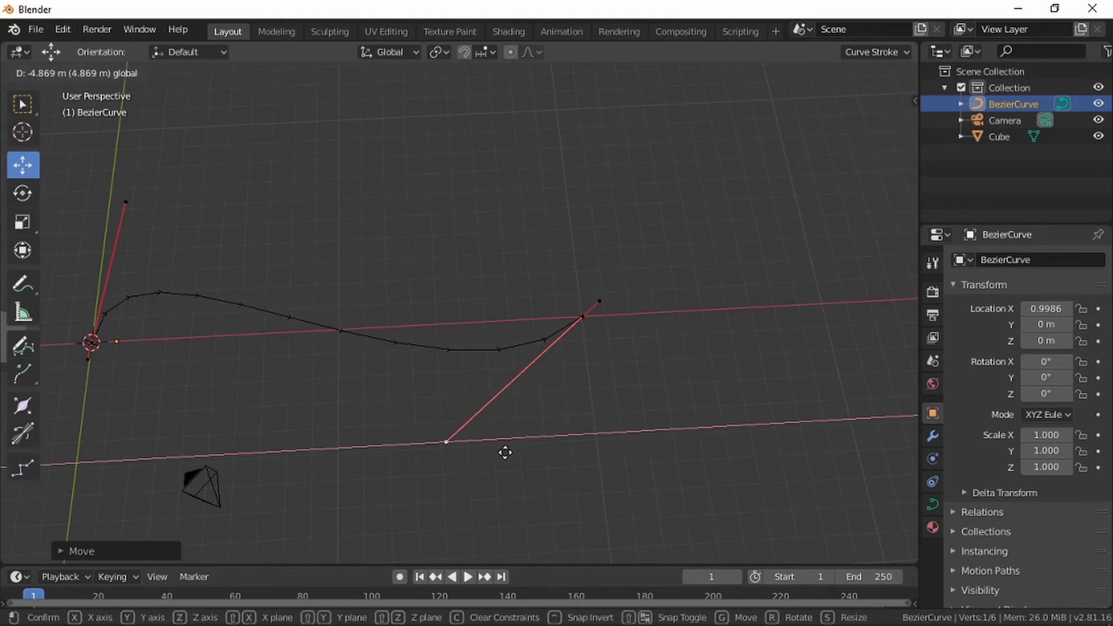
left_click(506, 451)
- Return to Object Mode and move the cube along X to about -0.29 m, at the start of the curve
middle_click_drag(102, 347, 132, 273)
left_click(90, 72)
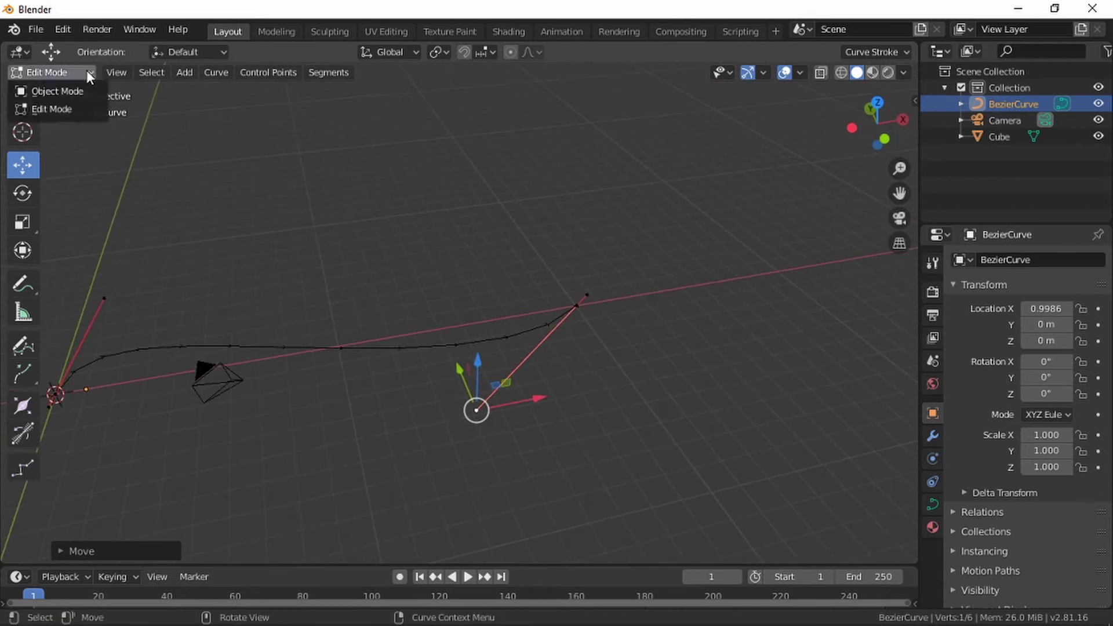
left_click(433, 300)
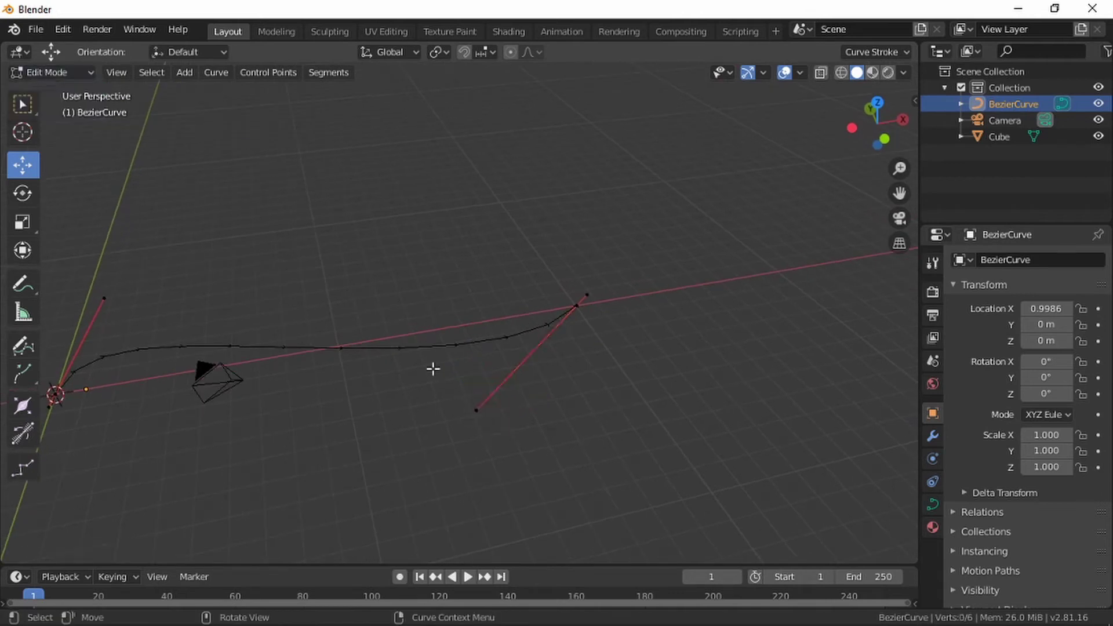
key("Tab")
middle_click_drag(436, 322, 555, 163)
scroll(261, 240, "up", 3)
left_click(114, 256)
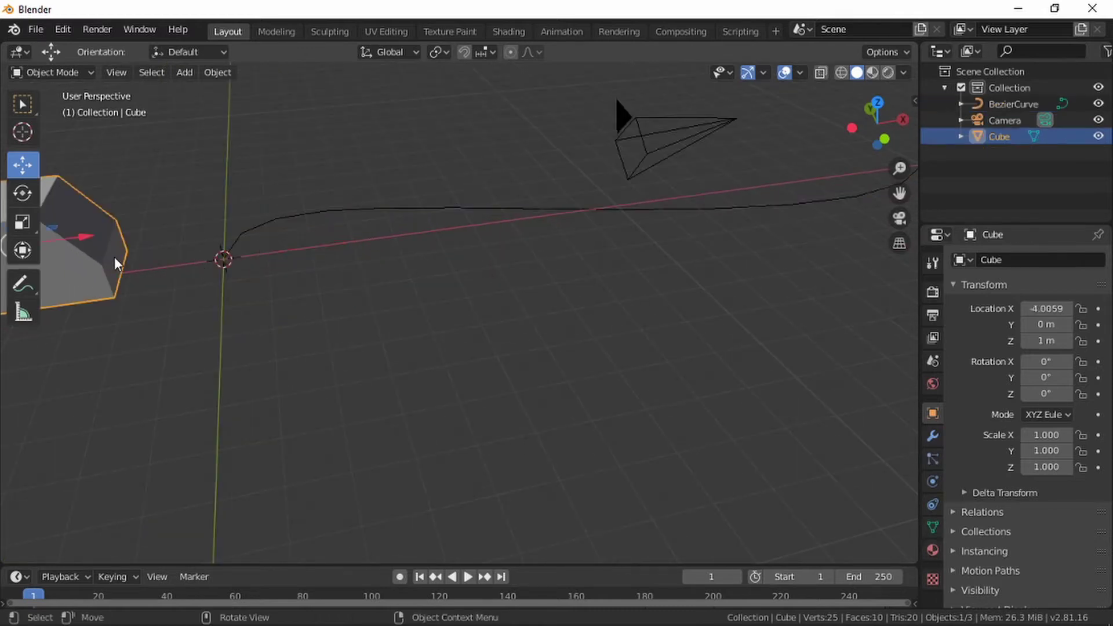
left_click_drag(92, 245, 277, 241)
- Add a Follow Path constraint to the cube
middle_click_drag(277, 240, 573, 264)
scroll(365, 201, "up", 2)
left_click(434, 122)
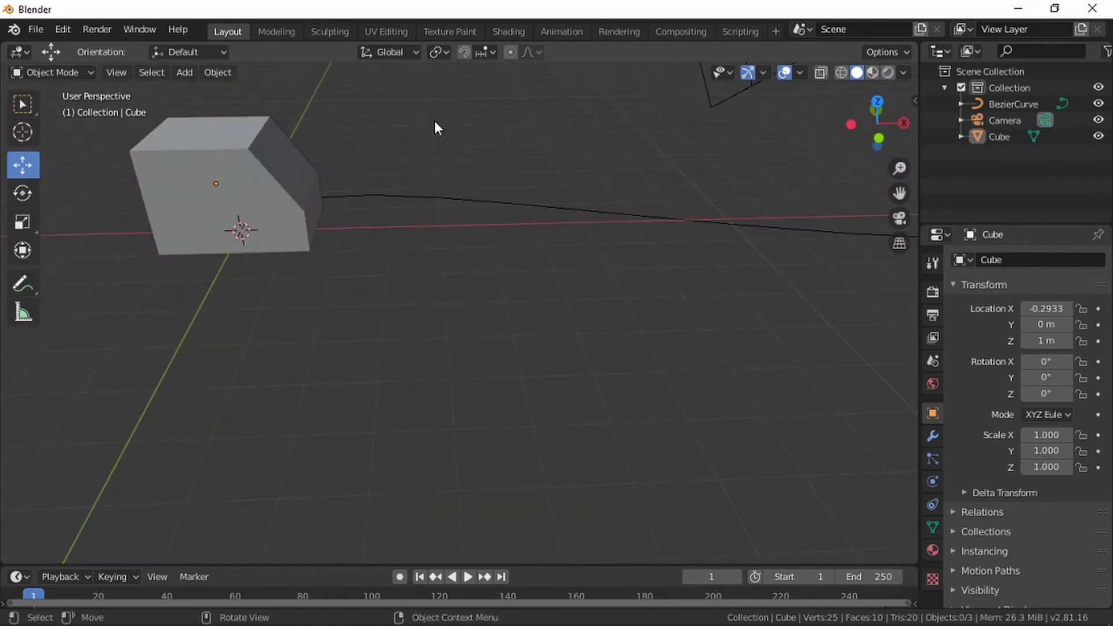
left_click(245, 170)
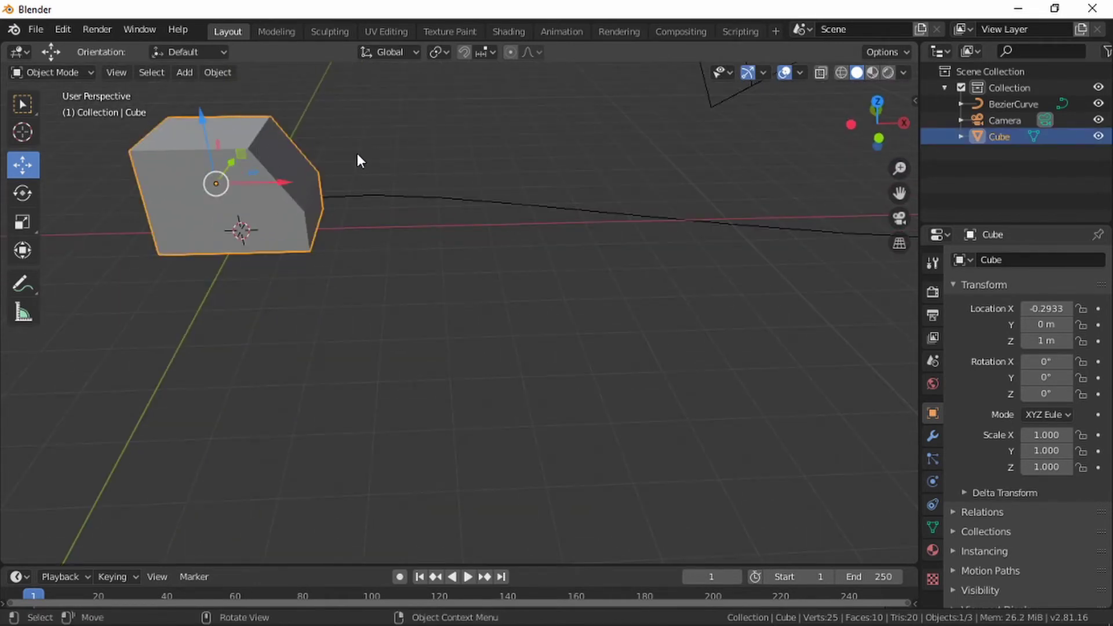
middle_click_drag(357, 160, 270, 196, "shift")
left_click(25, 108)
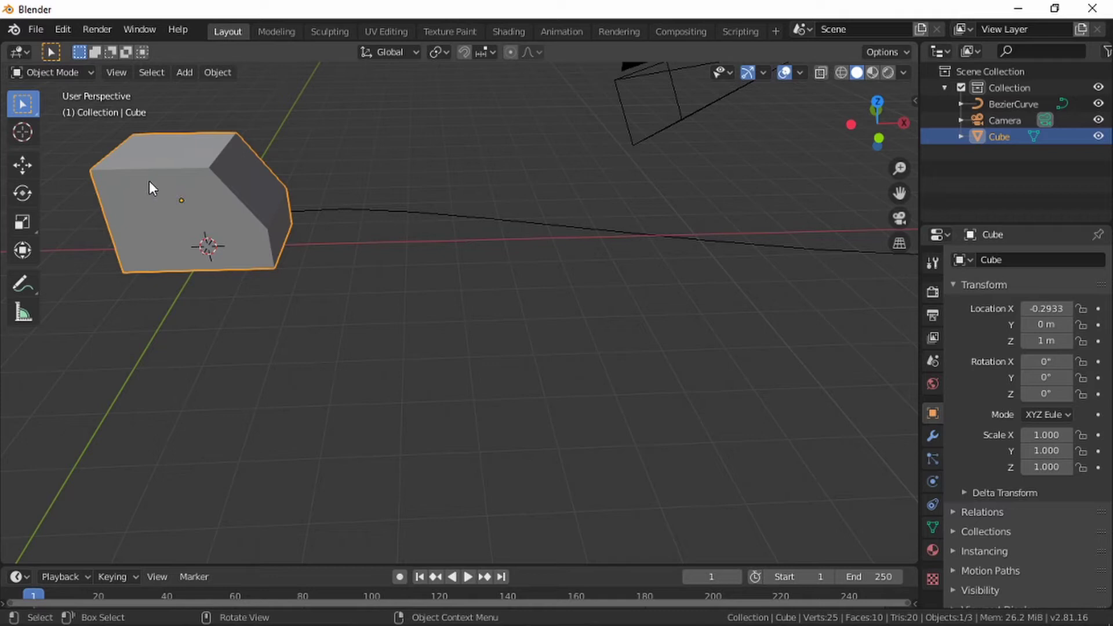
left_click(936, 505)
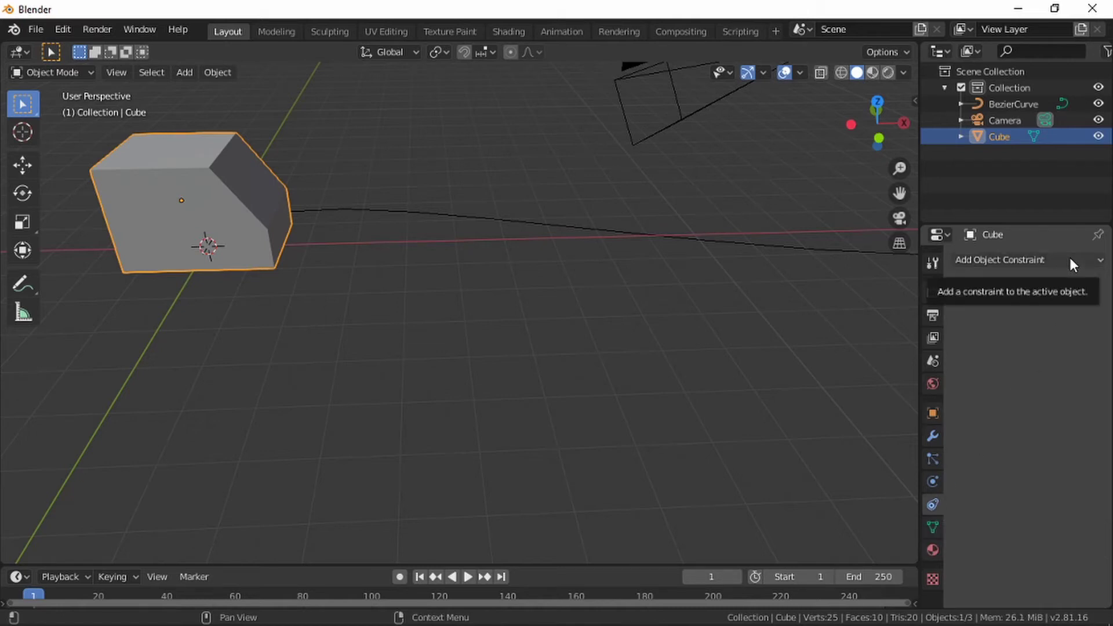
left_click(1102, 262)
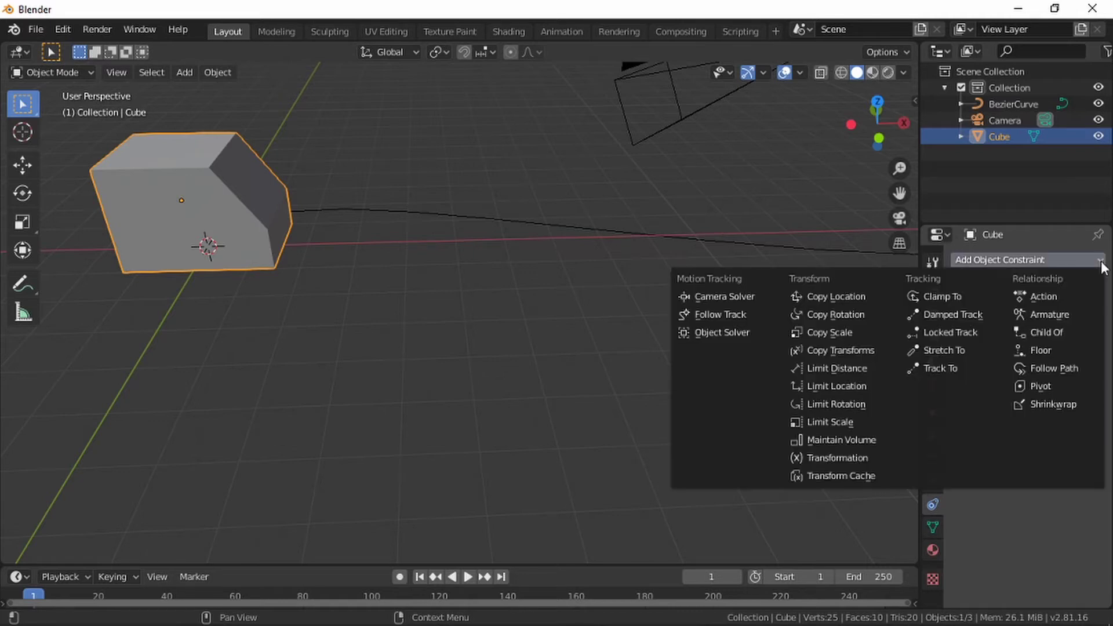
left_click(1063, 371)
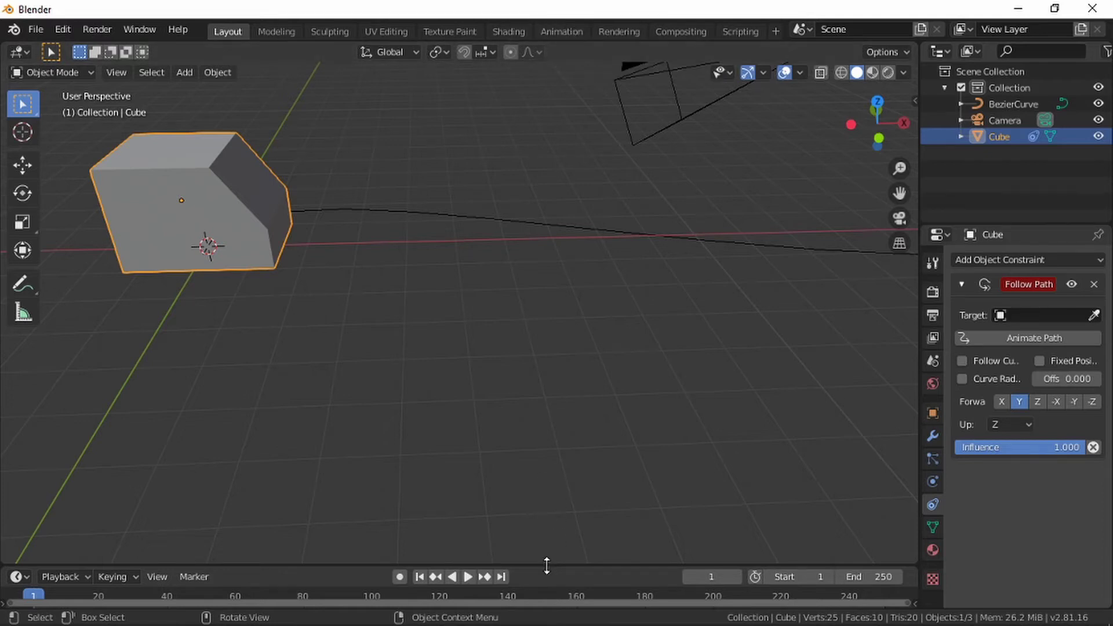
- Enlarge the timeline area beneath the 3D viewport, keeping the cube and the whole curve in view
left_click_drag(546, 566, 544, 430)
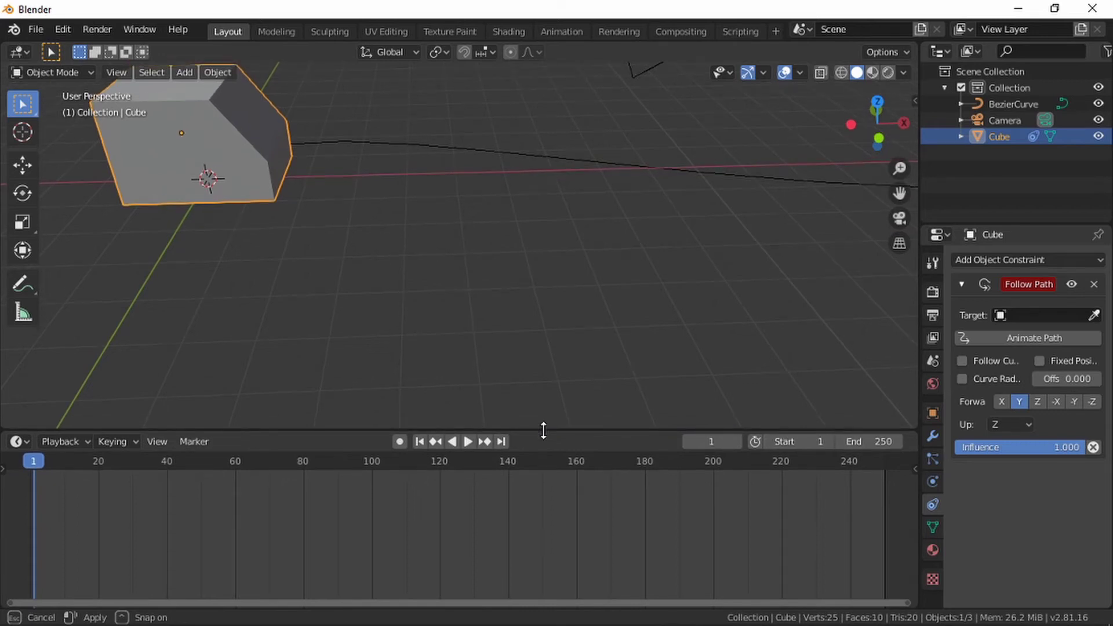
left_click_drag(544, 431, 544, 430)
scroll(454, 273, "down", 4)
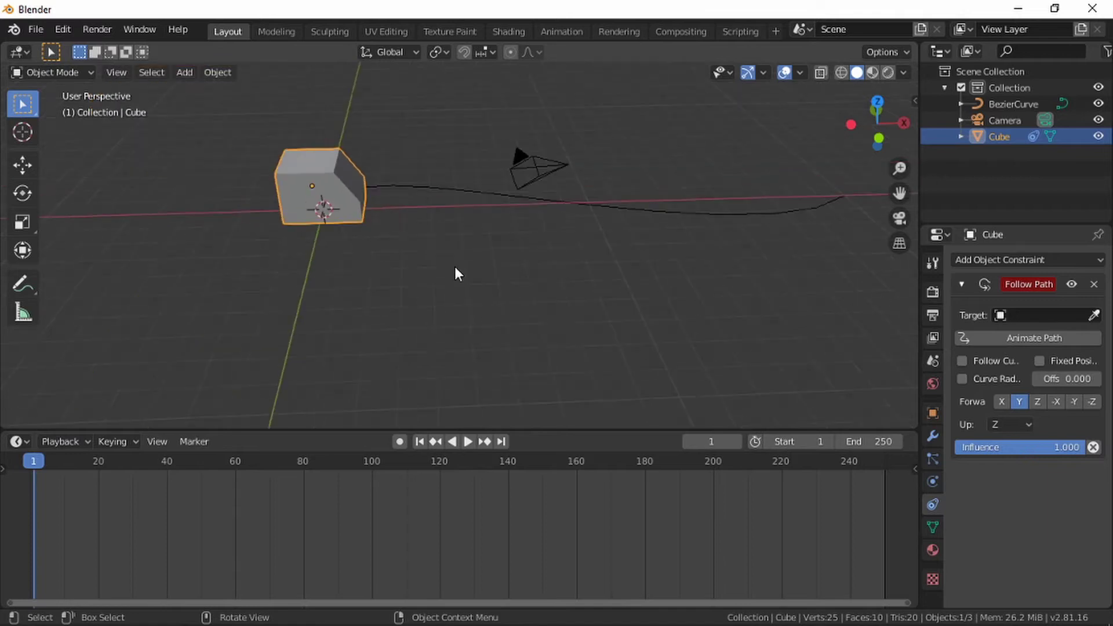
middle_click_drag(641, 232, 569, 270, "shift")
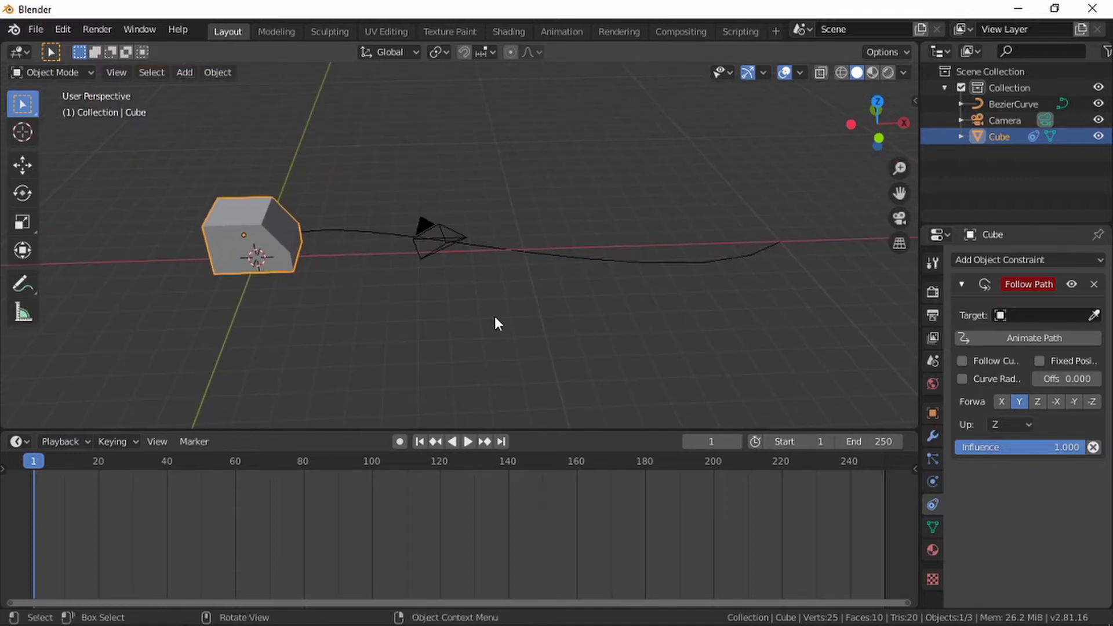
- Play the animation to check the cube's motion, then stop and return to frame 1
key("space")
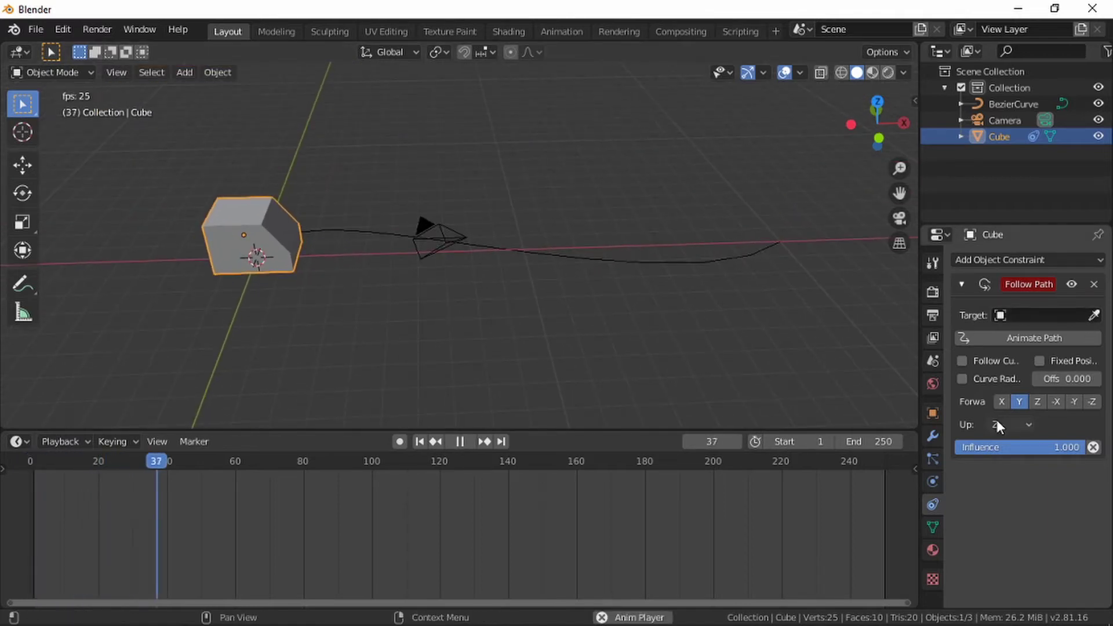
key("space")
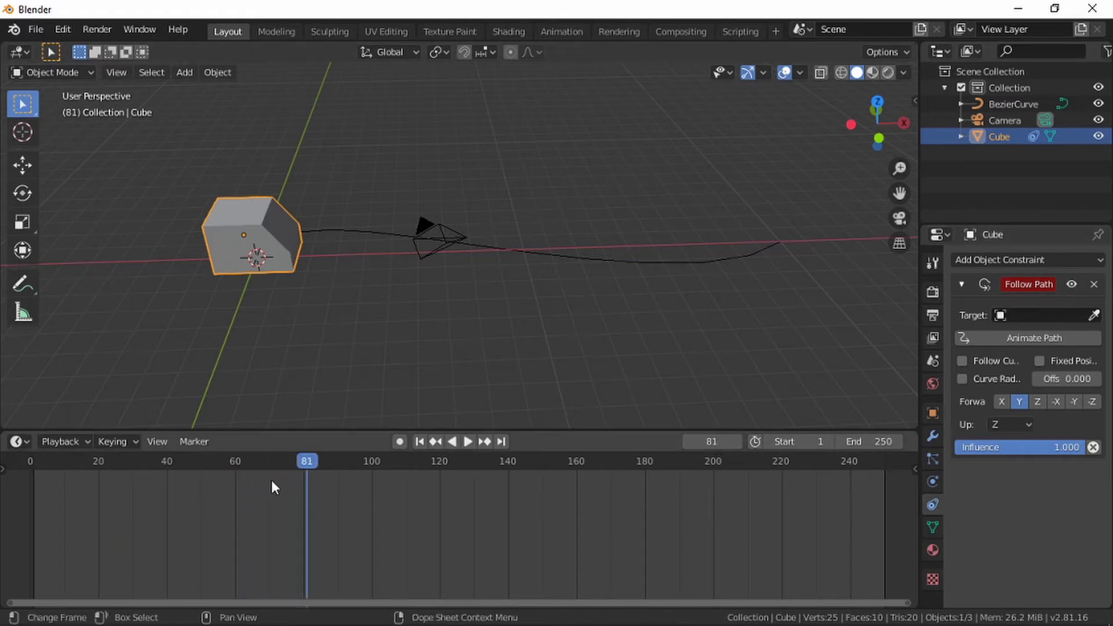
left_click_drag(301, 469, 29, 462)
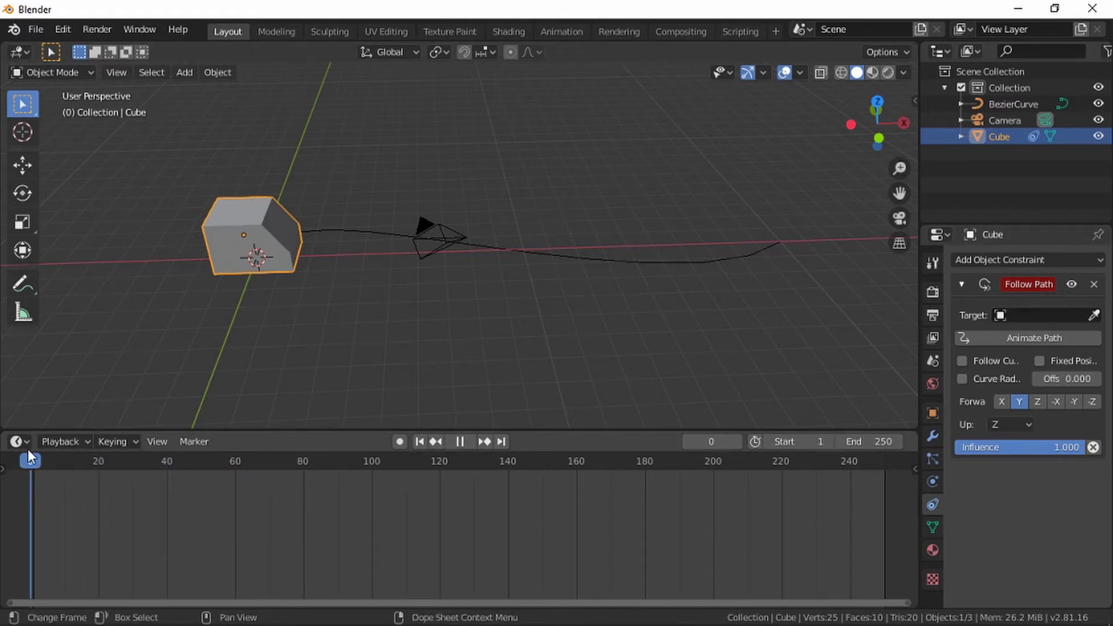
key("space")
key("space")
left_click(237, 303)
left_click(242, 237)
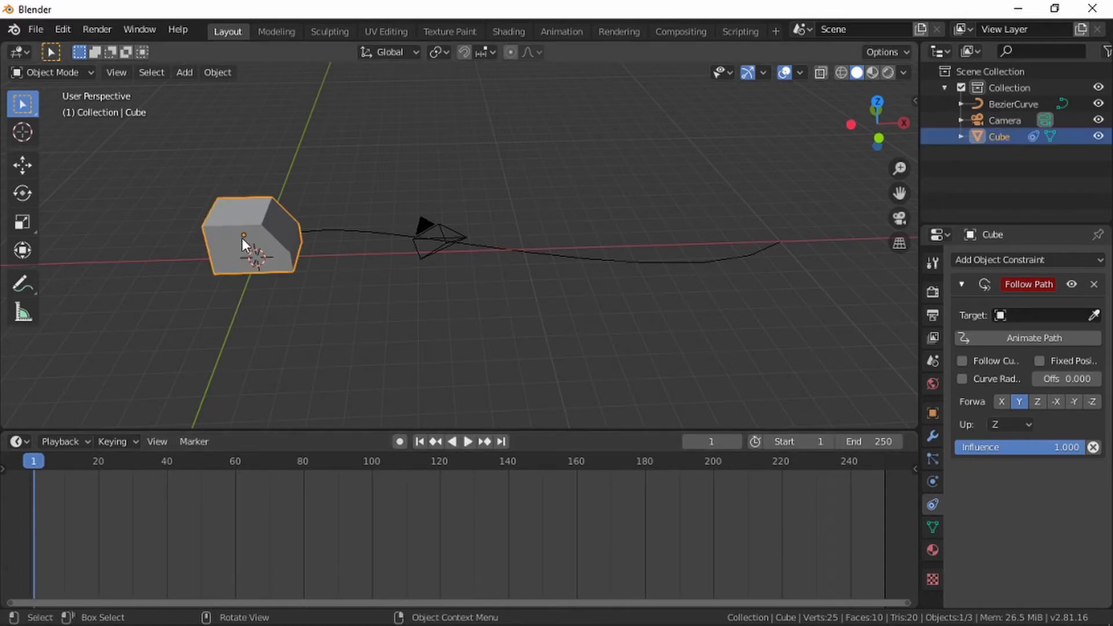
scroll(242, 238, "up", 1)
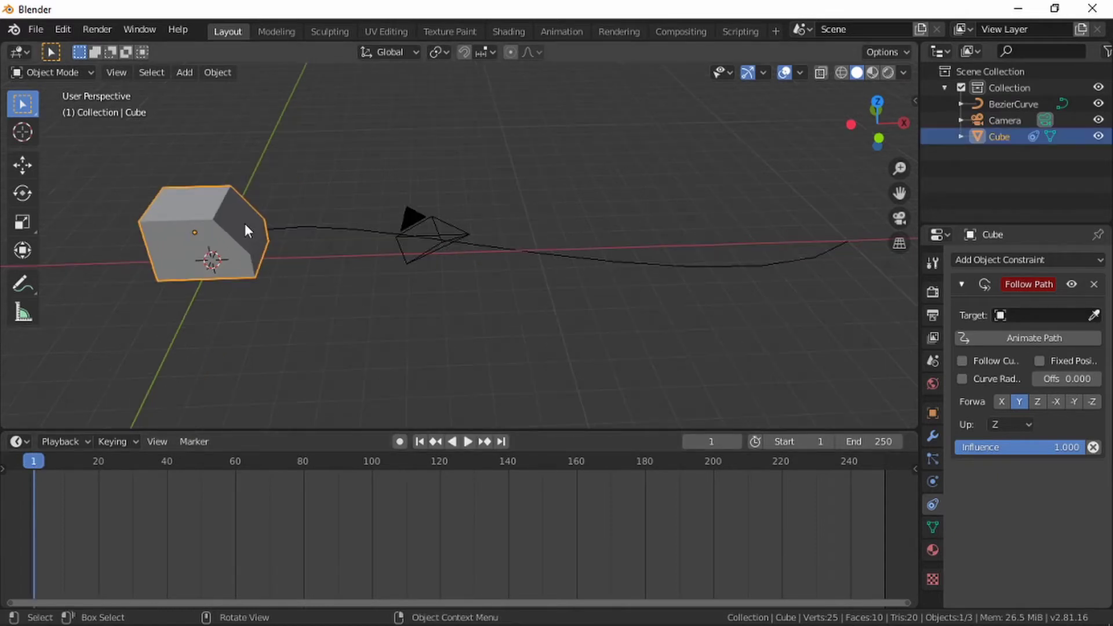
- Enable Follow Curve in the cube's Follow Path constraint, then test the playback and return to frame 1
left_click(963, 361)
key("space")
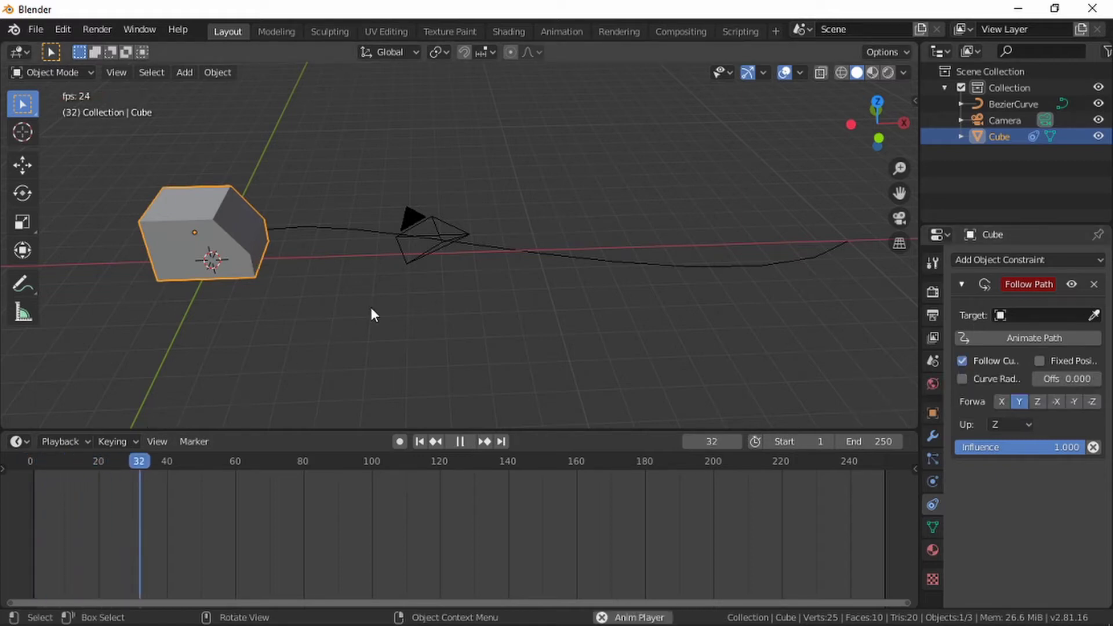
key("space")
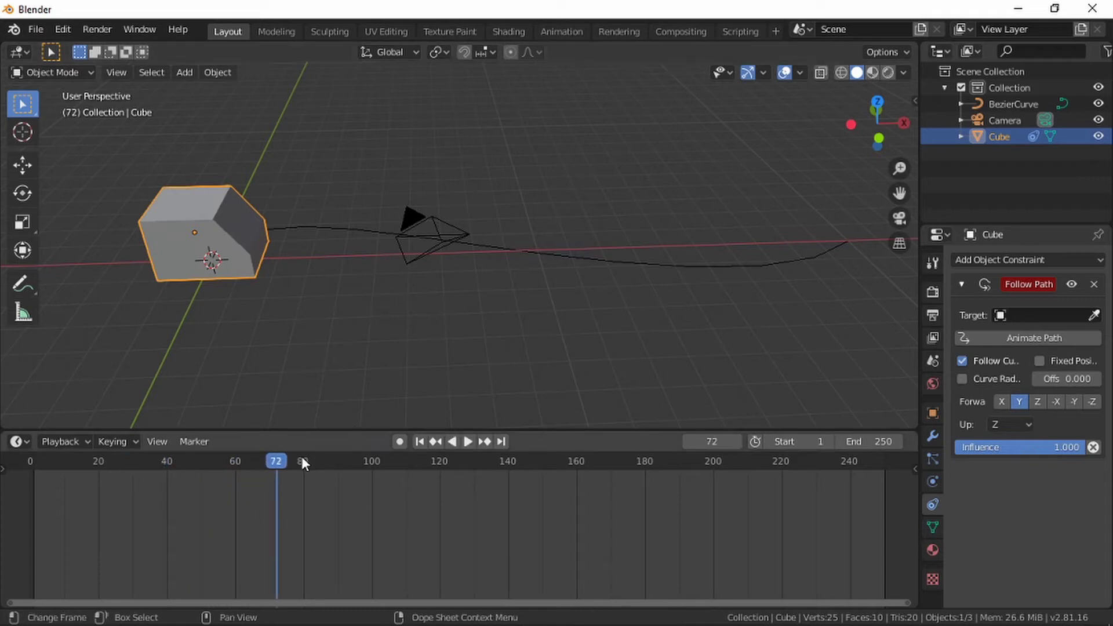
key("space")
left_click_drag(261, 461, 33, 460)
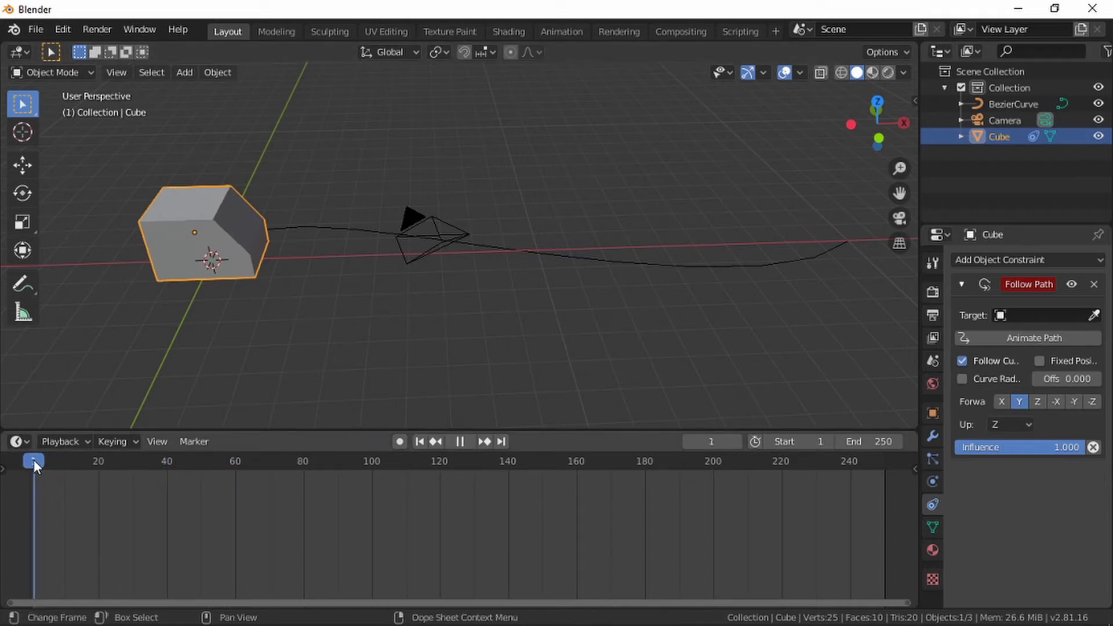
key("space")
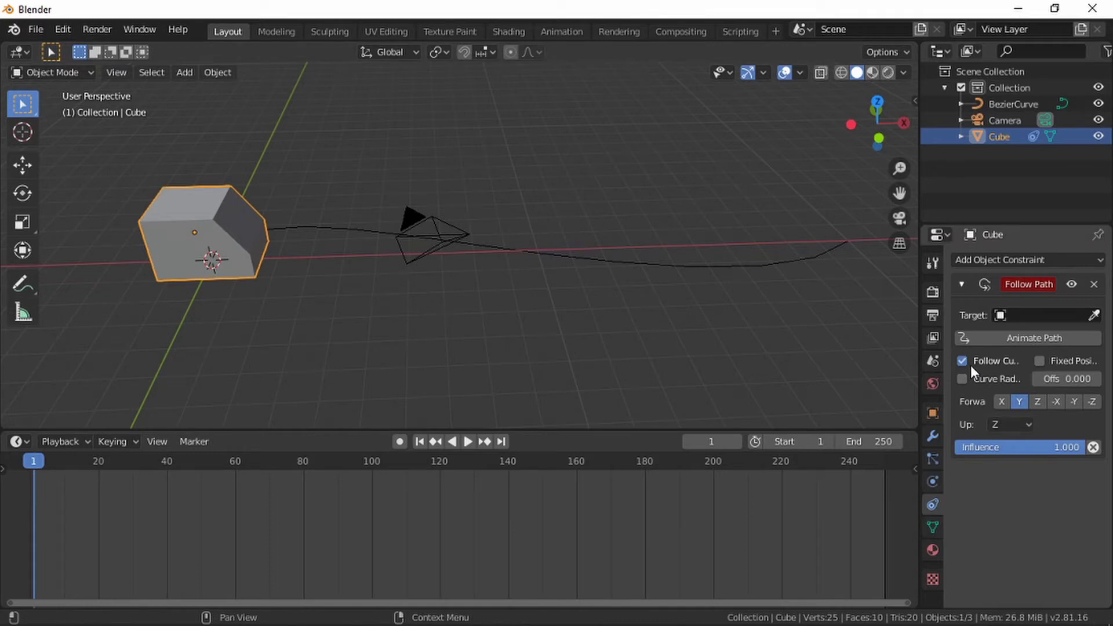
- Set BezierCurve as the target of the cube's Follow Path constraint
scroll(826, 298, "up", 1)
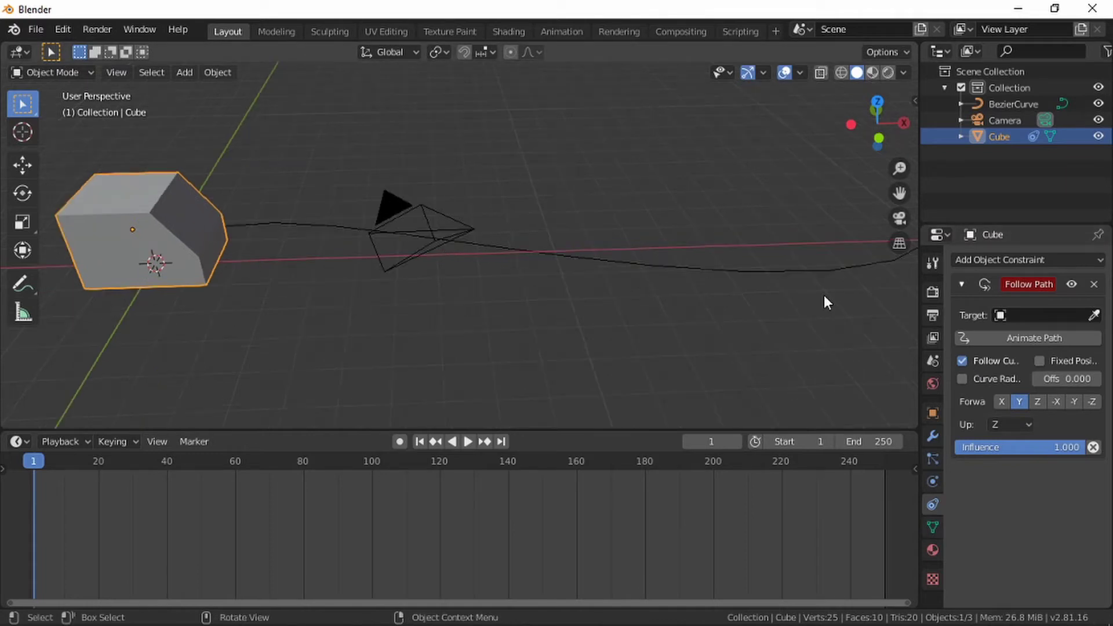
left_click(1005, 321)
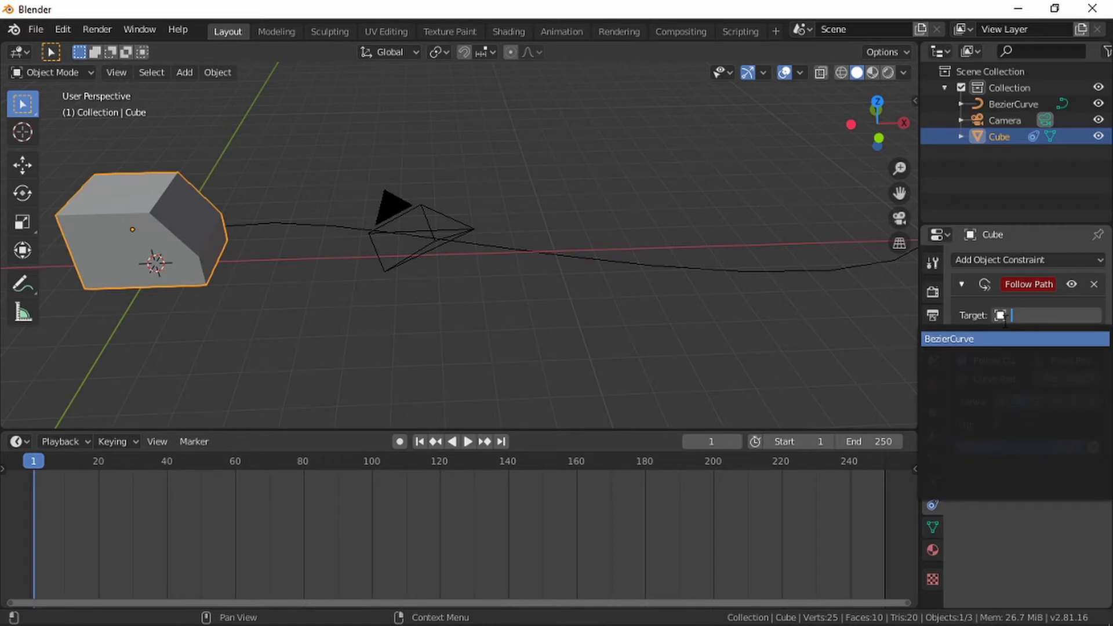
left_click(248, 263)
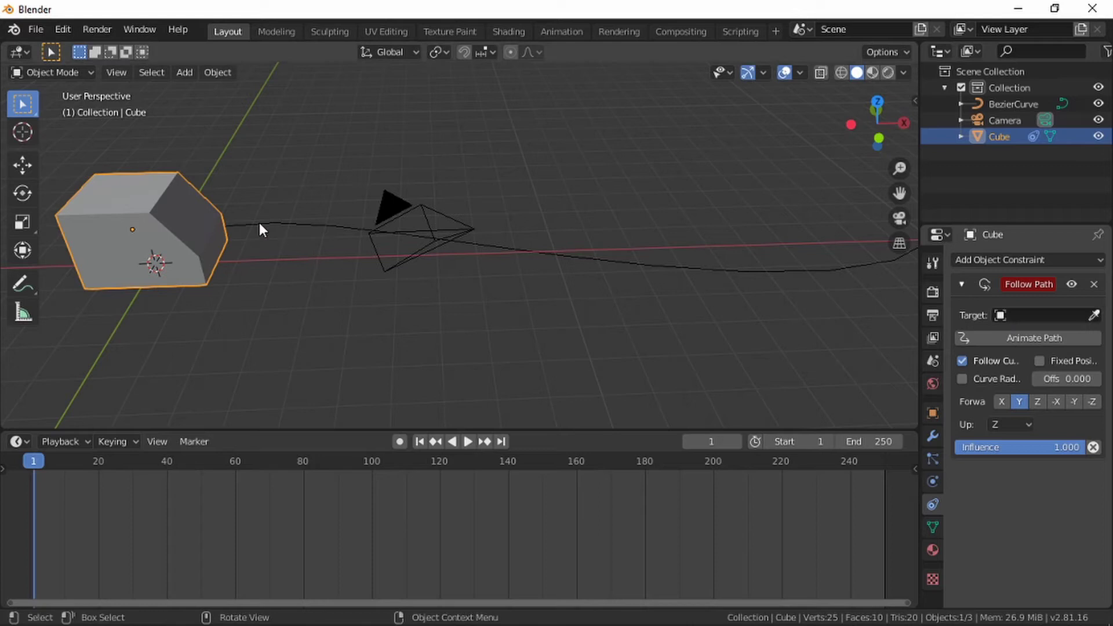
left_click(998, 318)
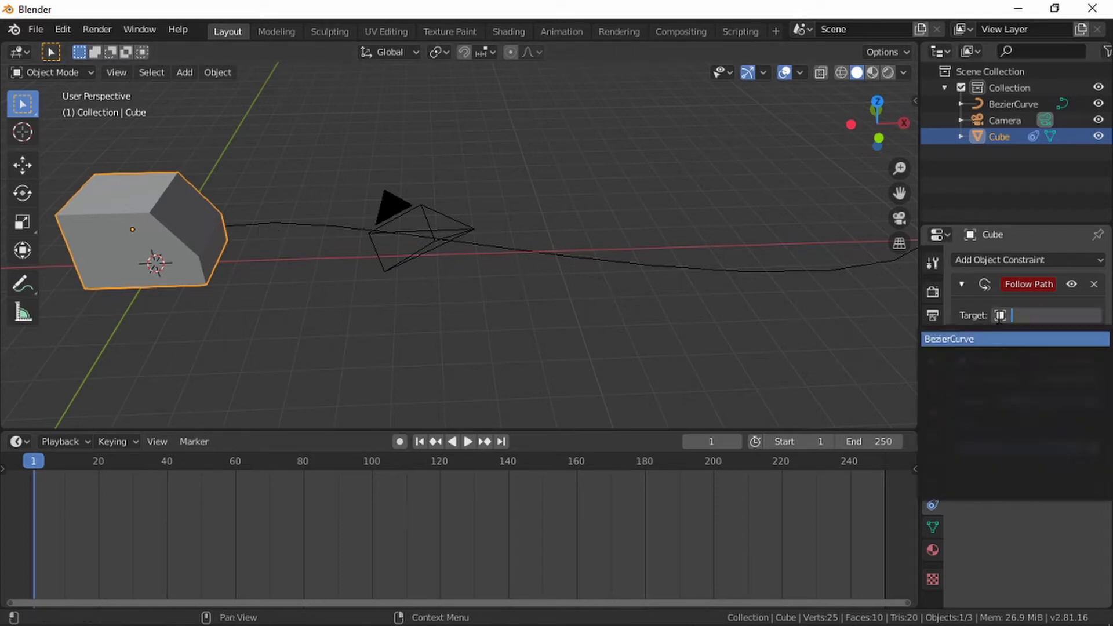
left_click(965, 340)
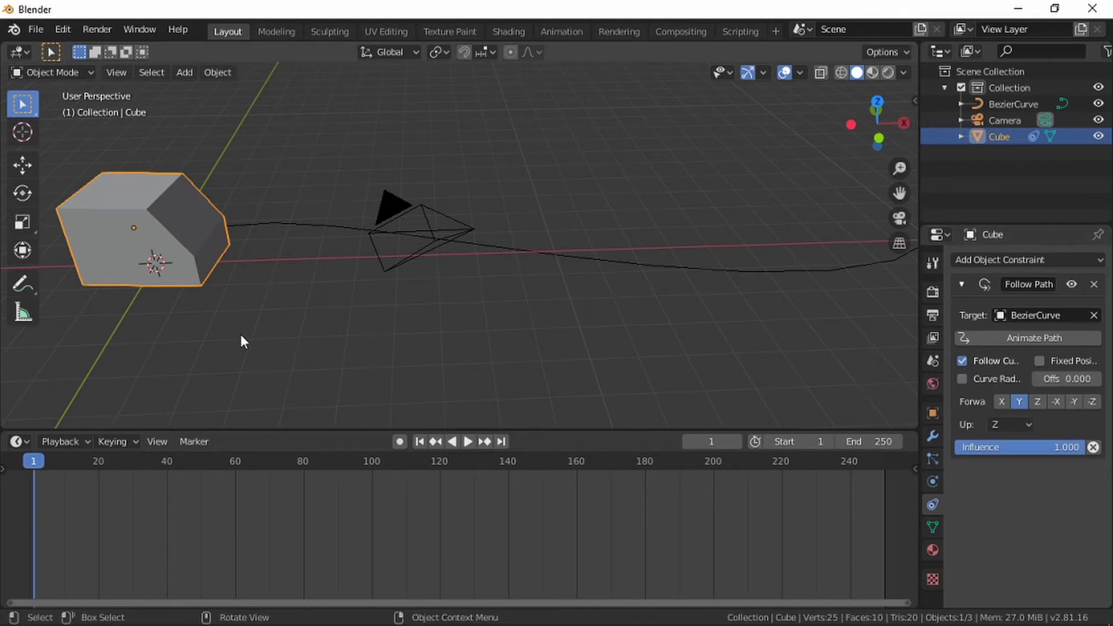
- Play the animation with the curve target assigned, then stop and return to frame 1
left_click(464, 441)
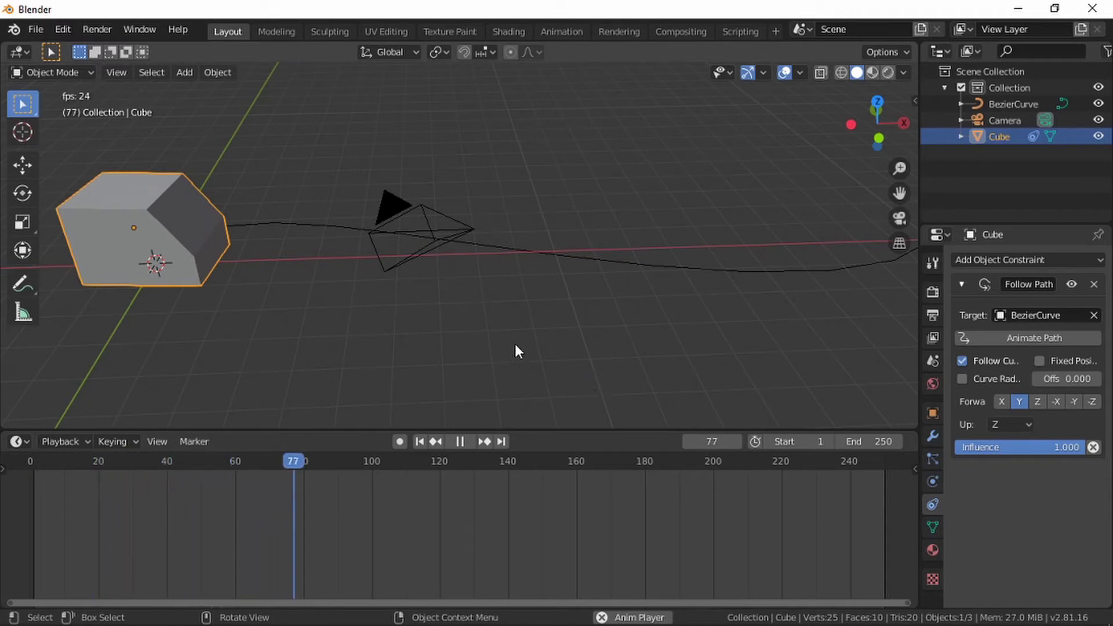
key("space")
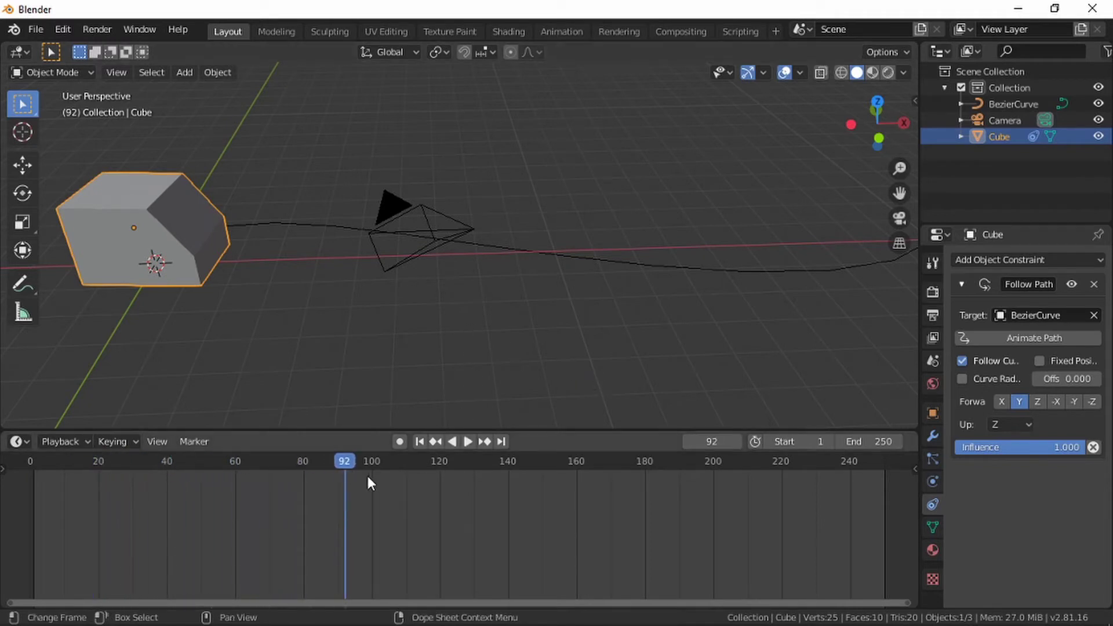
key("space")
left_click_drag(341, 464, 35, 472)
key("space")
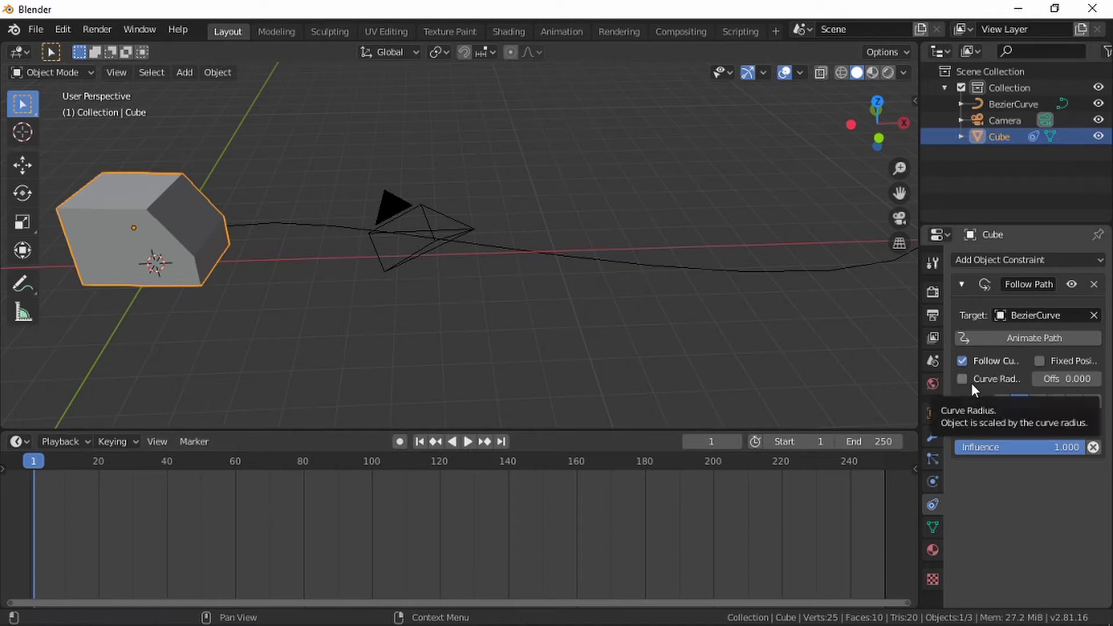
- Apply Animate Path to the Follow Path constraint, then preview the cube's motion and return to frame 1
left_click(1026, 340)
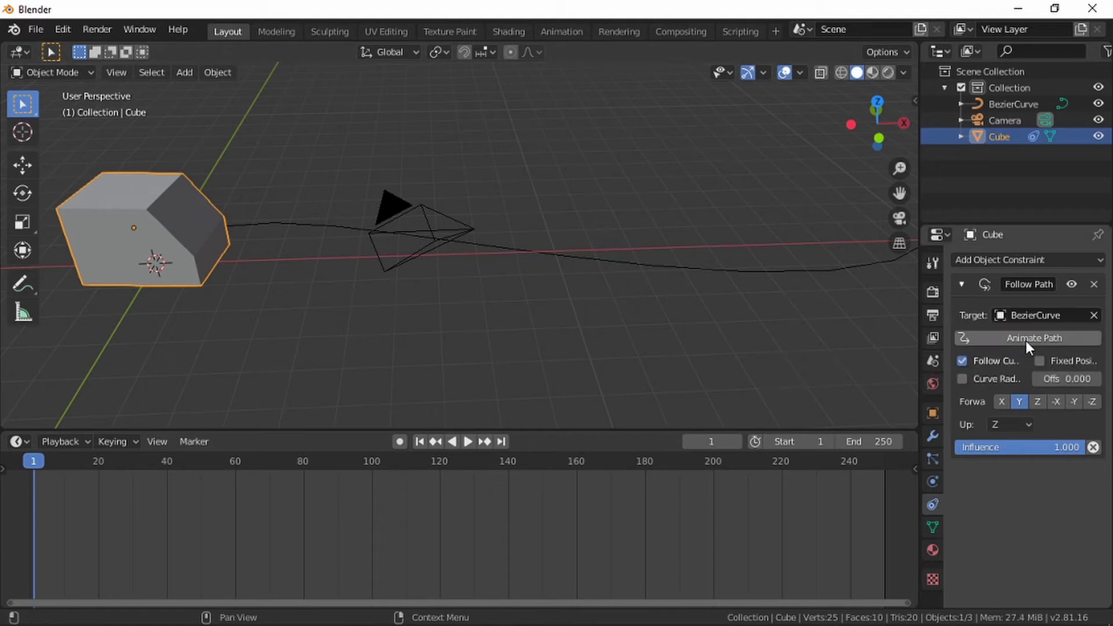
left_click(468, 444)
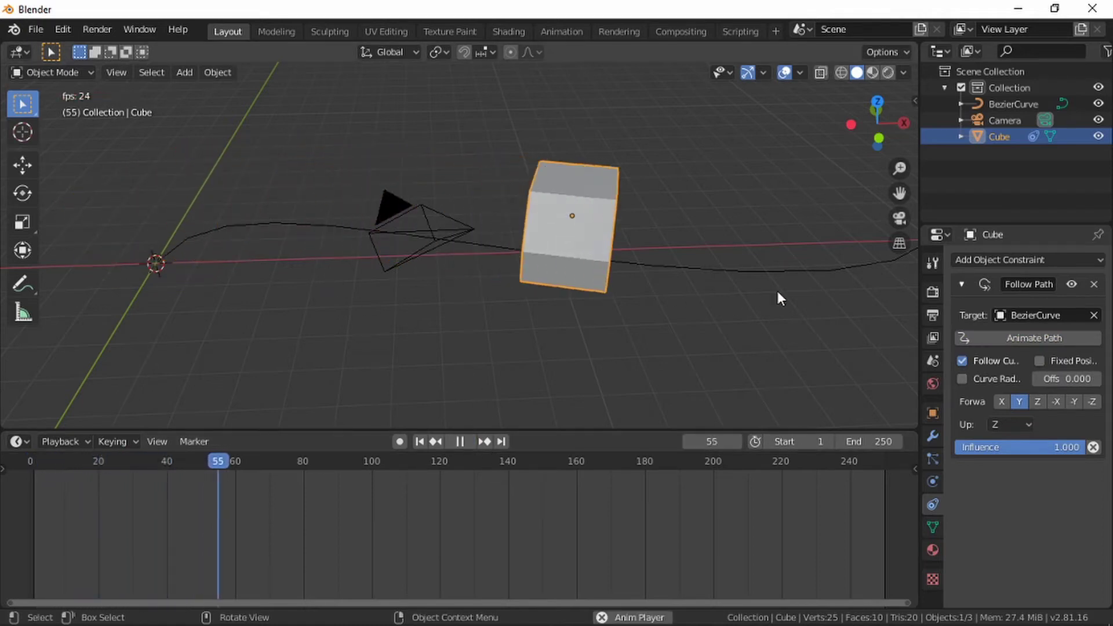
key("space")
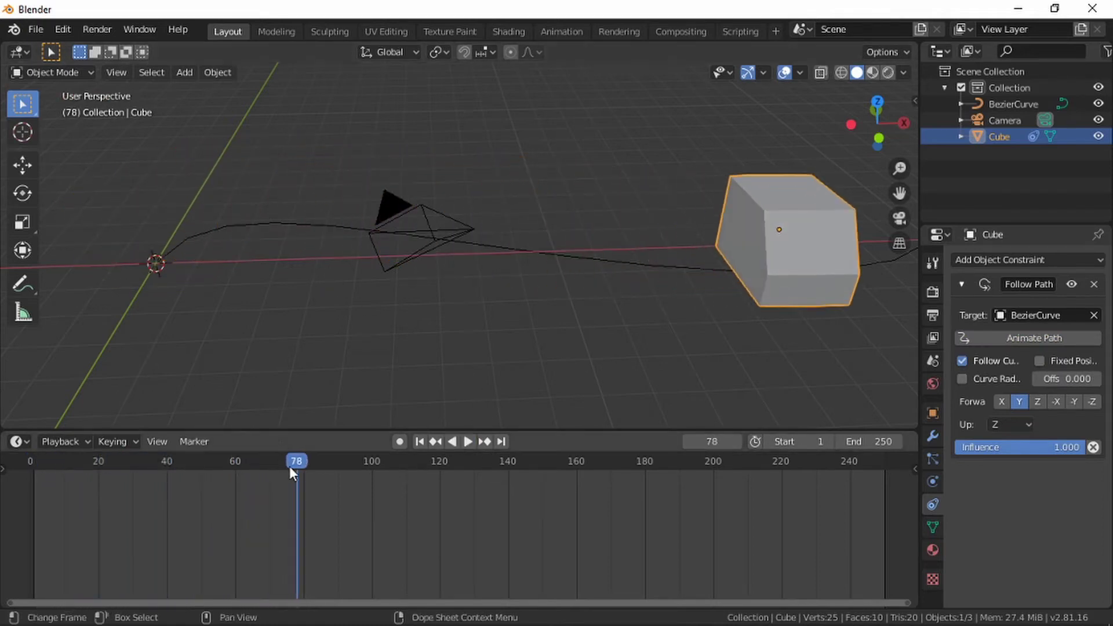
key("space")
left_click_drag(297, 464, 34, 461)
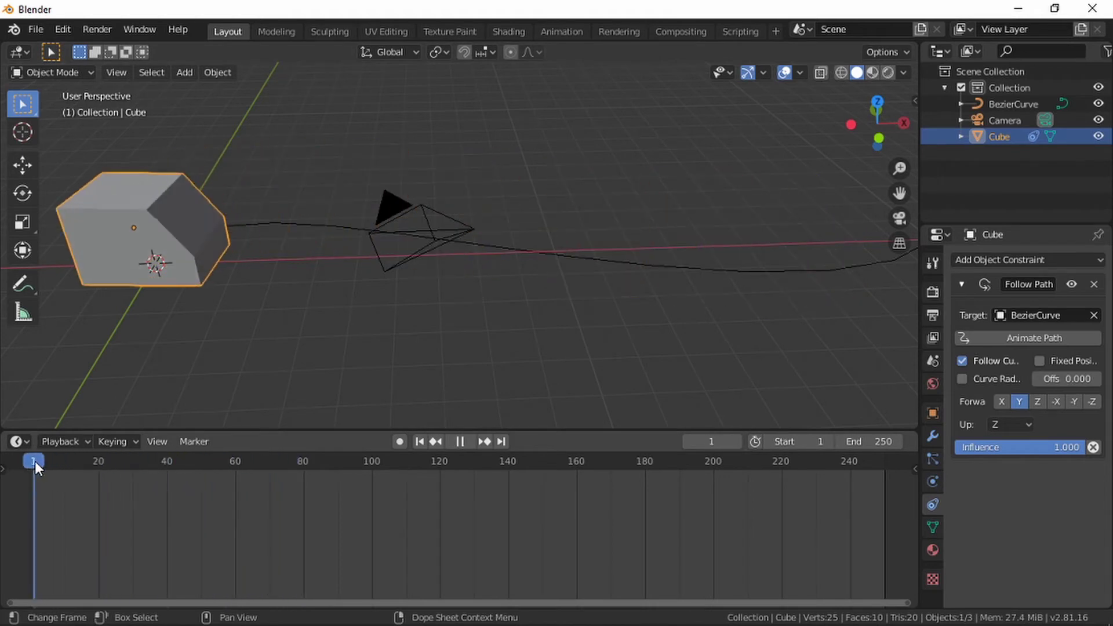
key("space")
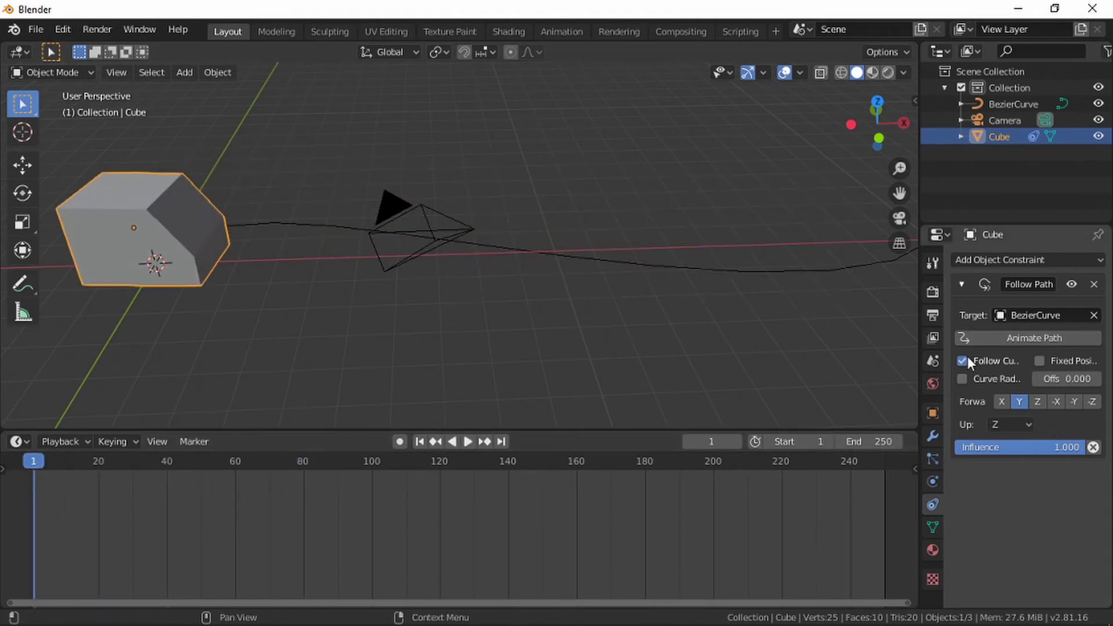
- Replay the animation to examine the cube's orientation along the curve, then return to frame 1
left_click(1000, 313)
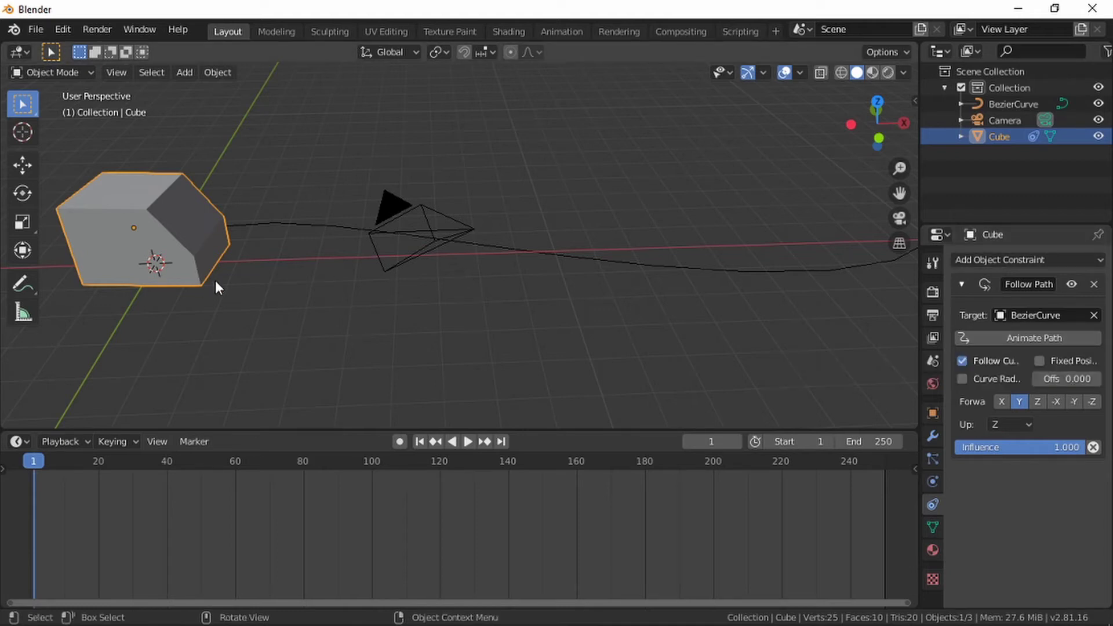
key("space")
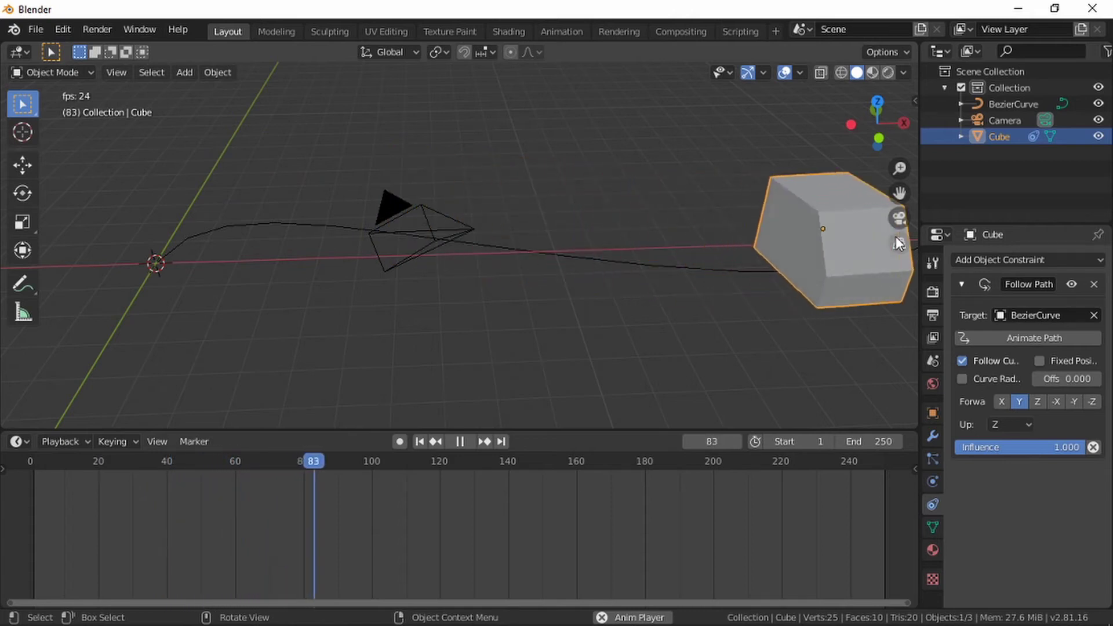
key("space")
left_click_drag(323, 458, 42, 451)
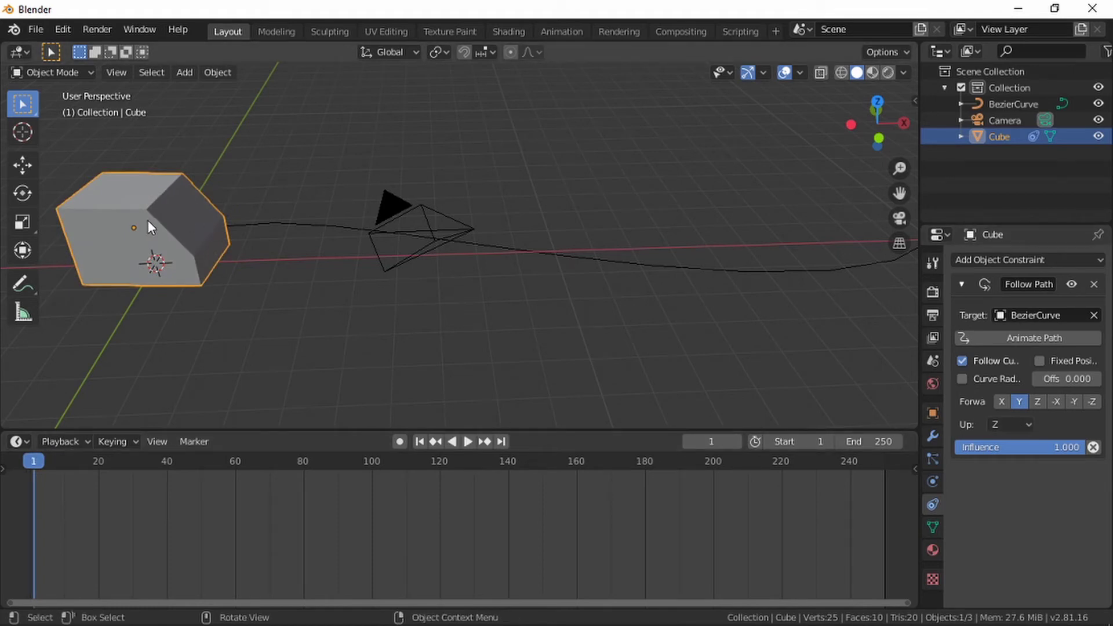
- Activate the Move tool and set the Forward axis of the cube's Follow Path constraint to X
left_click(21, 170)
middle_click_drag(241, 204, 284, 232, "shift")
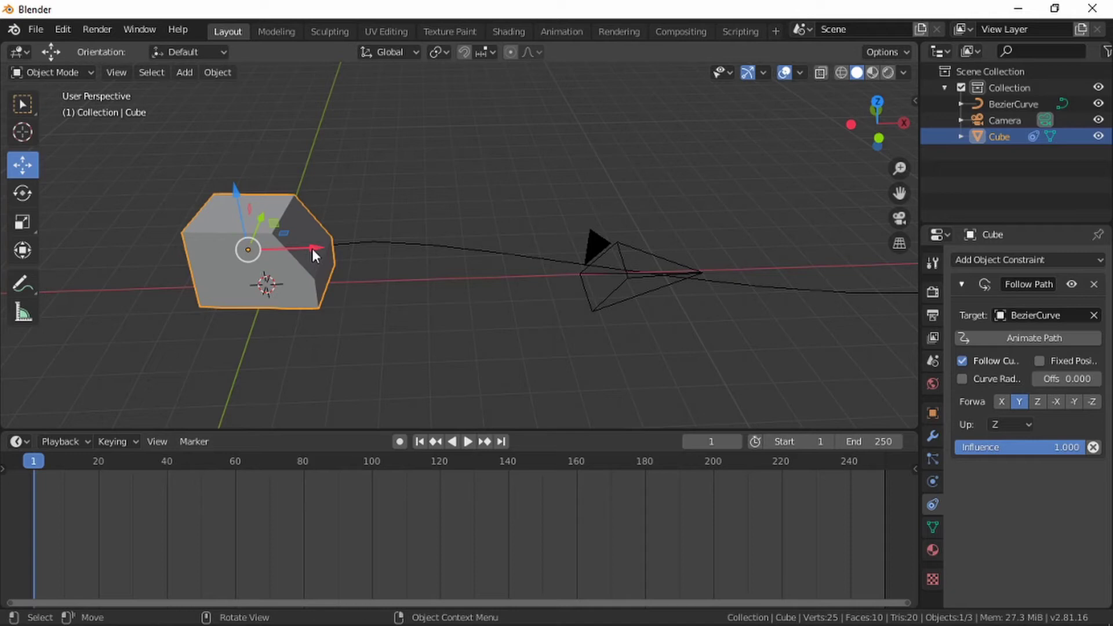
left_click(1001, 401)
middle_click_drag(382, 241, 282, 245)
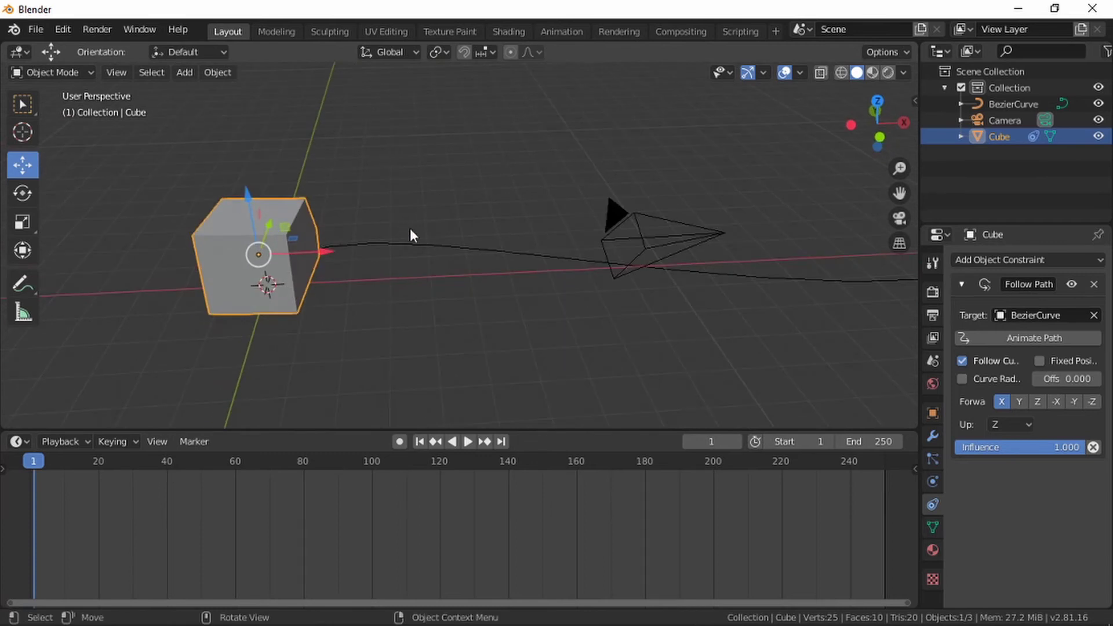
middle_click_drag(530, 284, 557, 281)
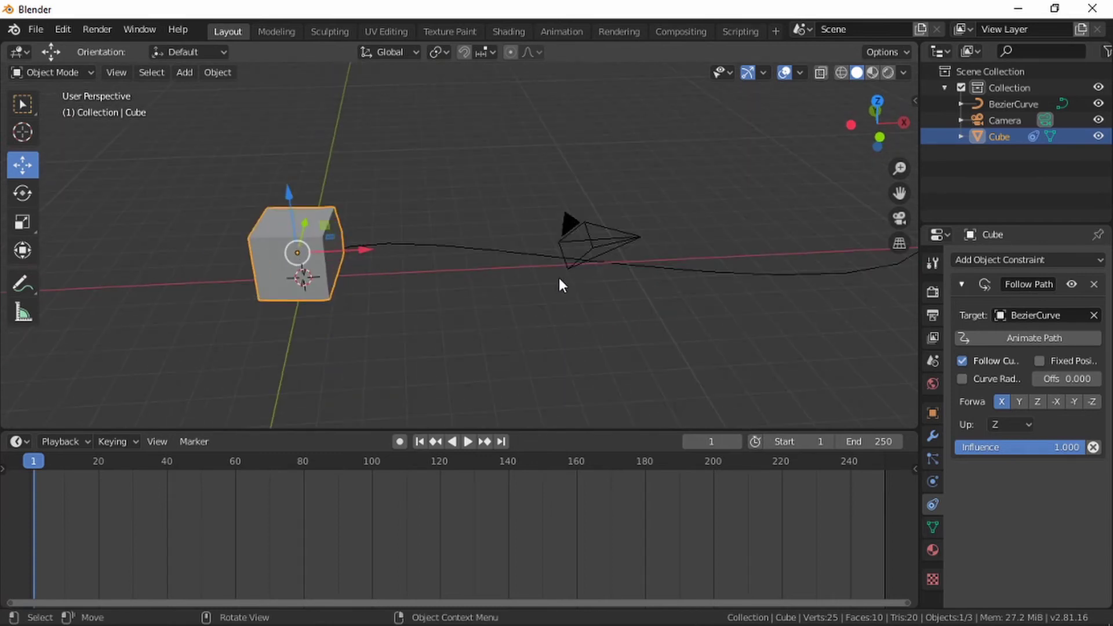
middle_click_drag(711, 215, 660, 223)
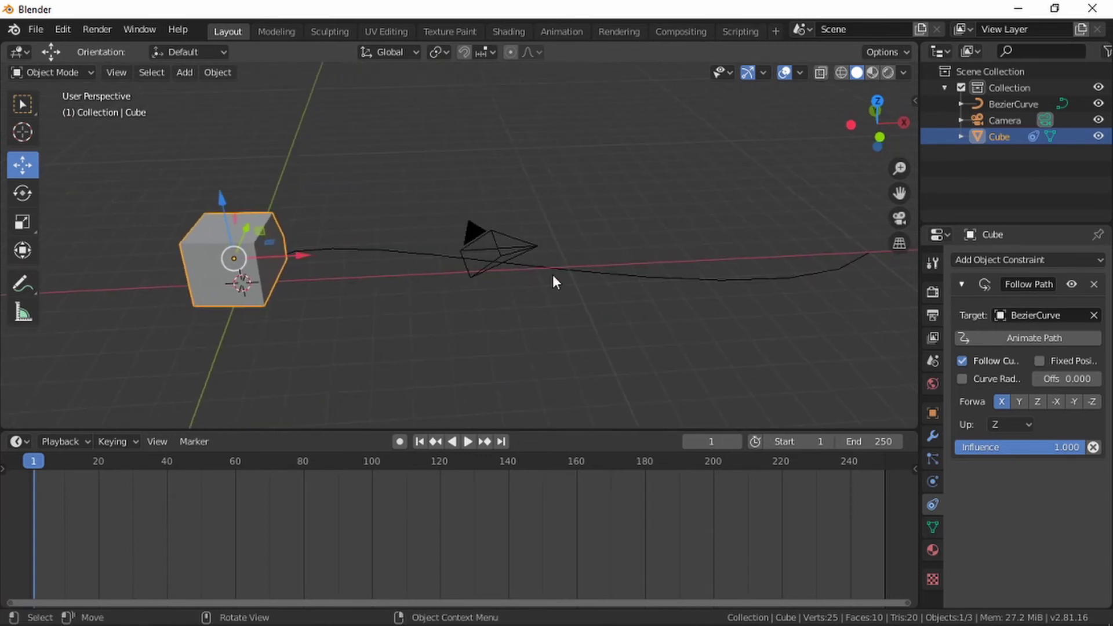
- Play the animation to check the cube's orientation with X as the forward axis, then return to frame 1
key("space")
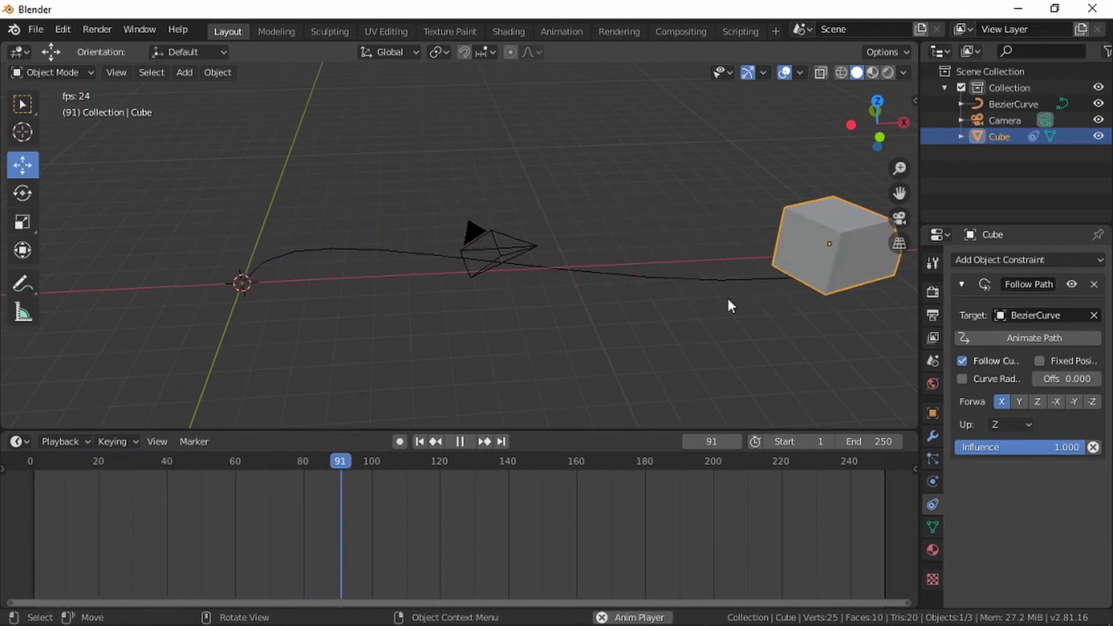
key("space")
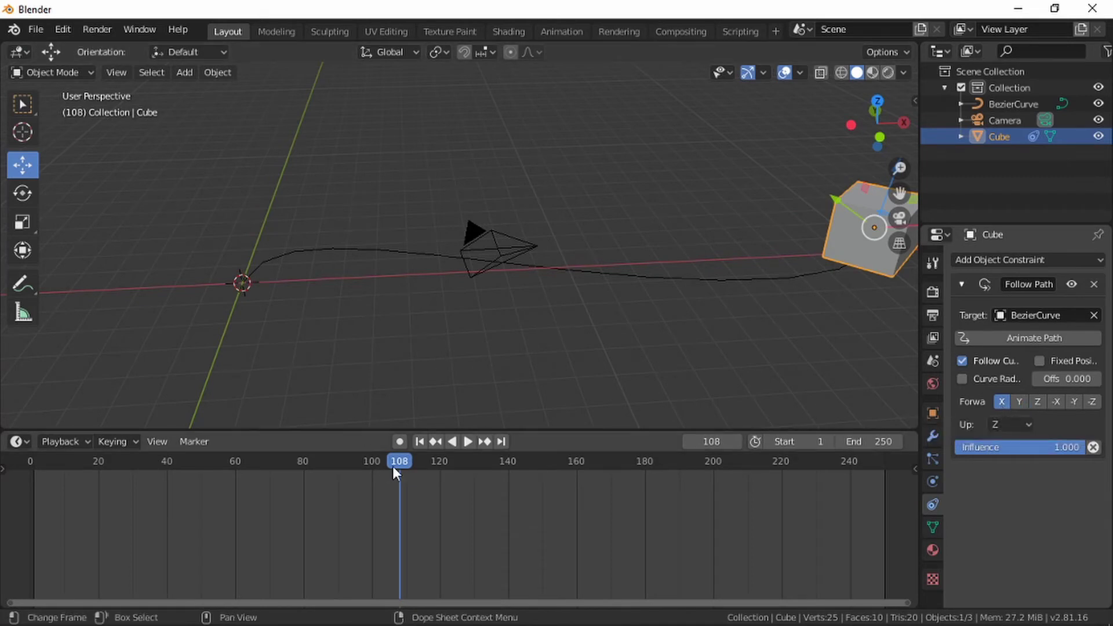
left_click_drag(394, 468, 33, 468)
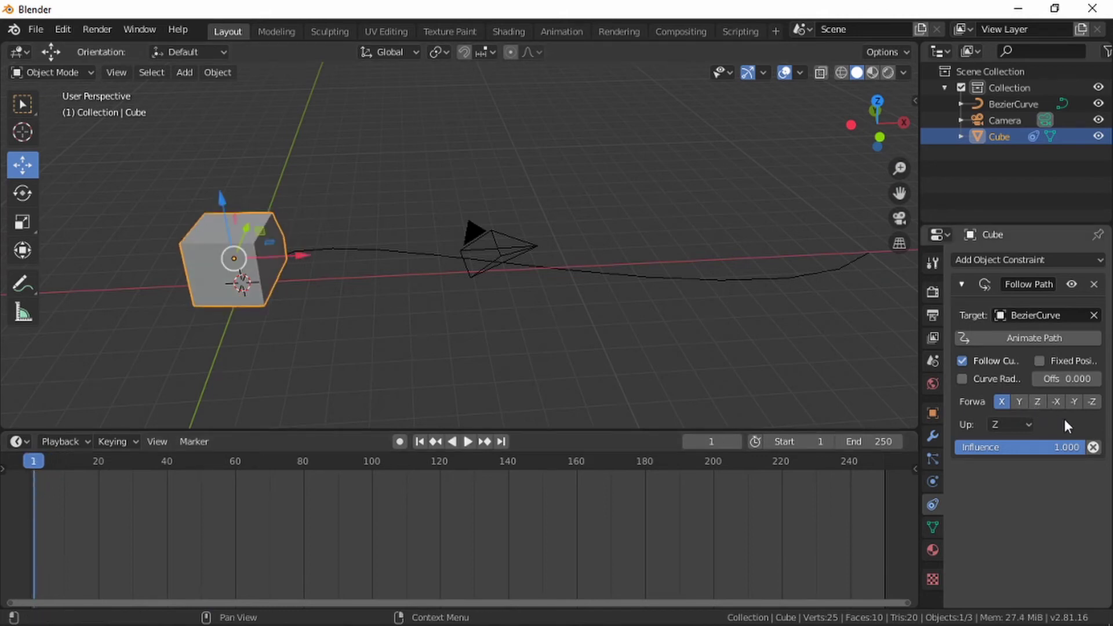
- Try -X as the constraint's forward axis, preview the cube's motion, and switch the axis back to X
left_click(1055, 403)
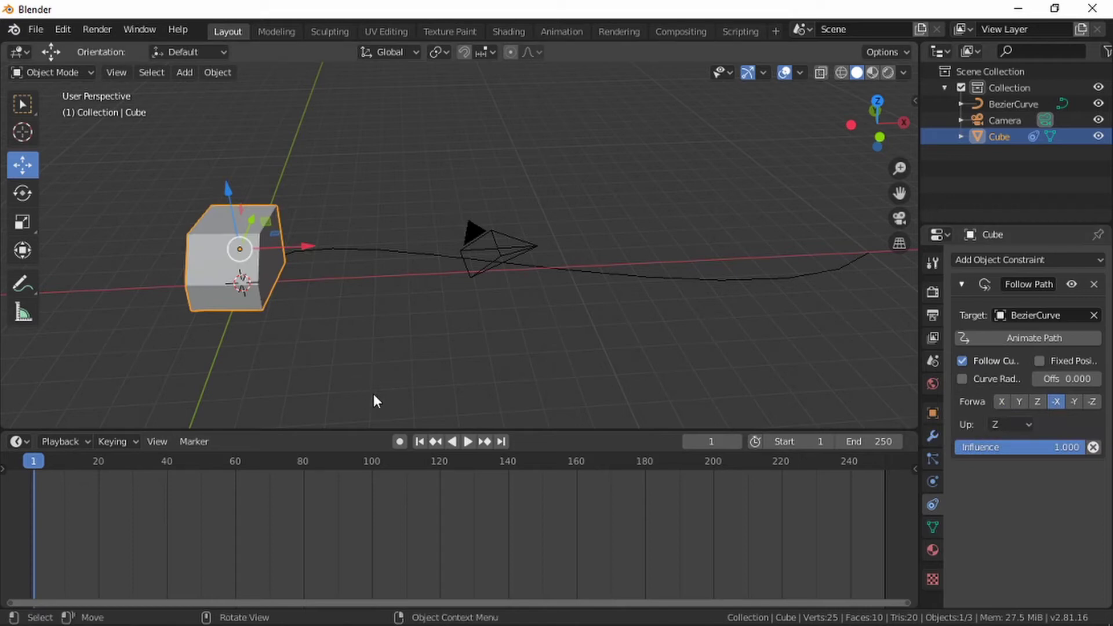
left_click(469, 442)
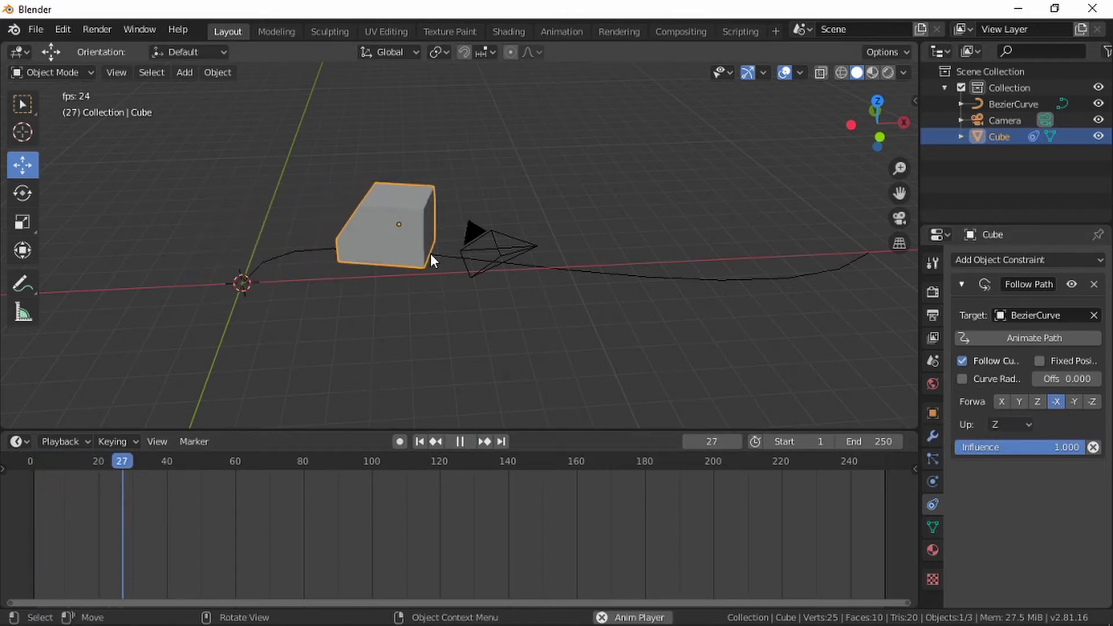
key("space")
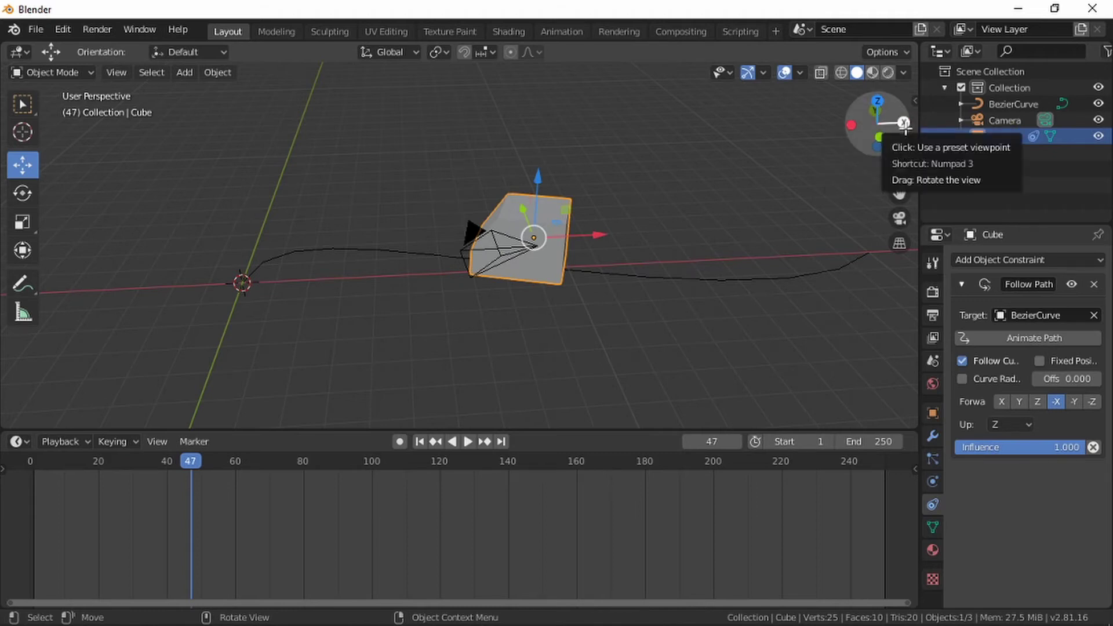
key("space")
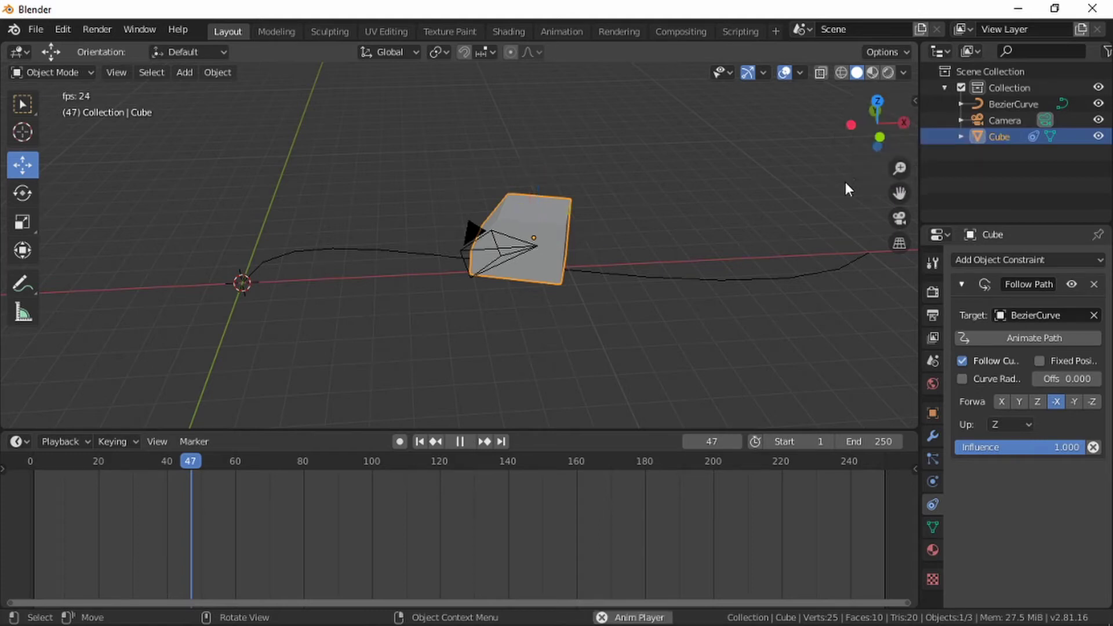
key("space")
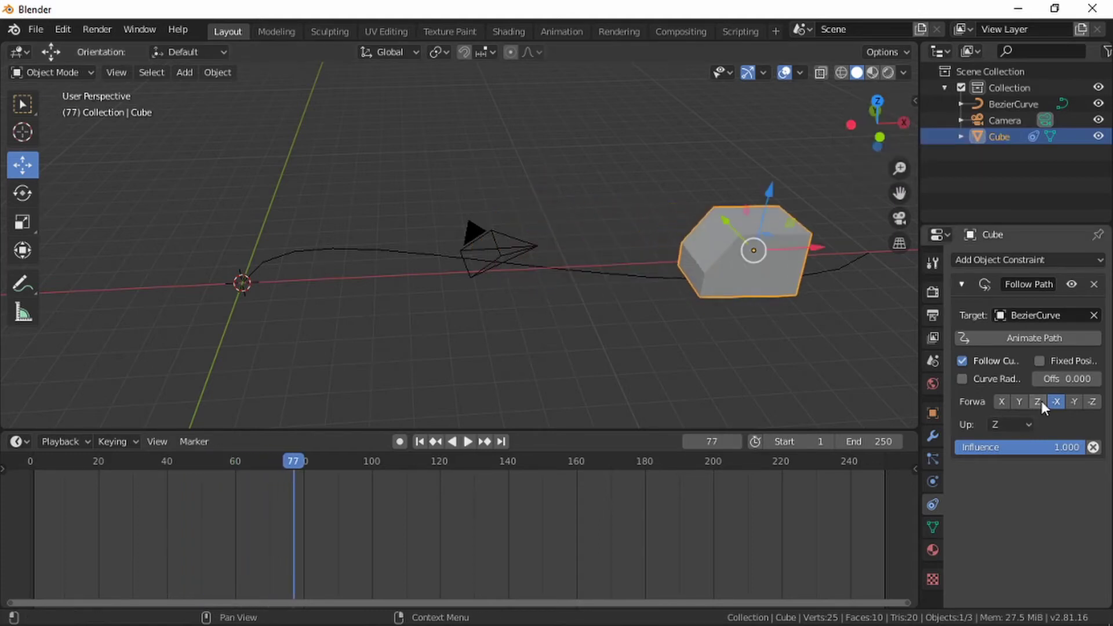
left_click(1002, 401)
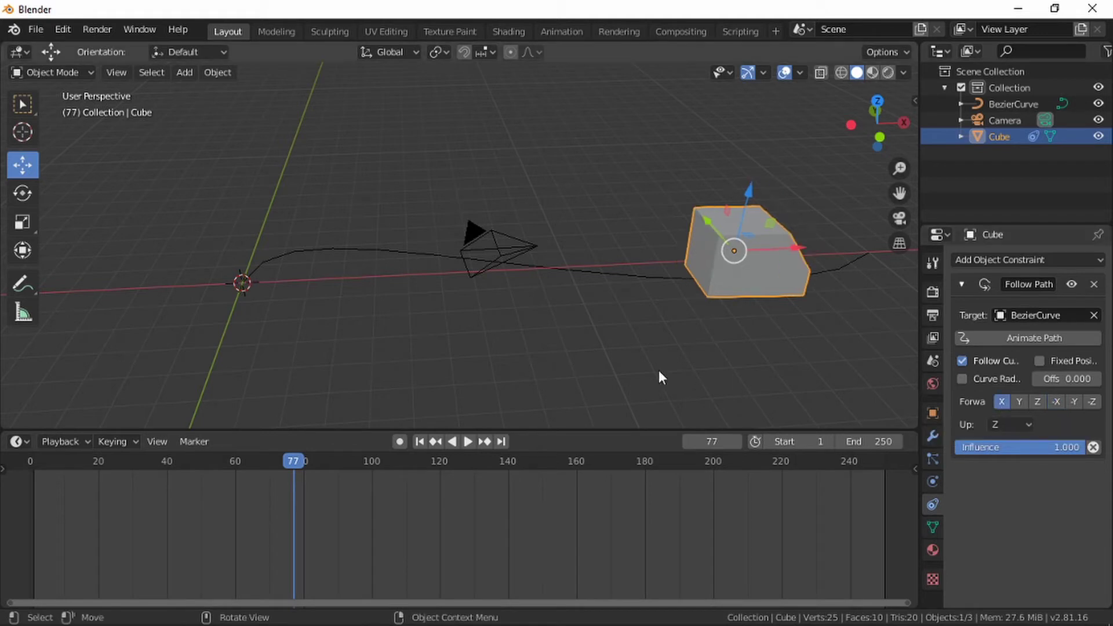
- Rewind to frame 1, replay the cube's motion along the curve, and return to frame 1
left_click_drag(290, 460, 34, 447)
key("space")
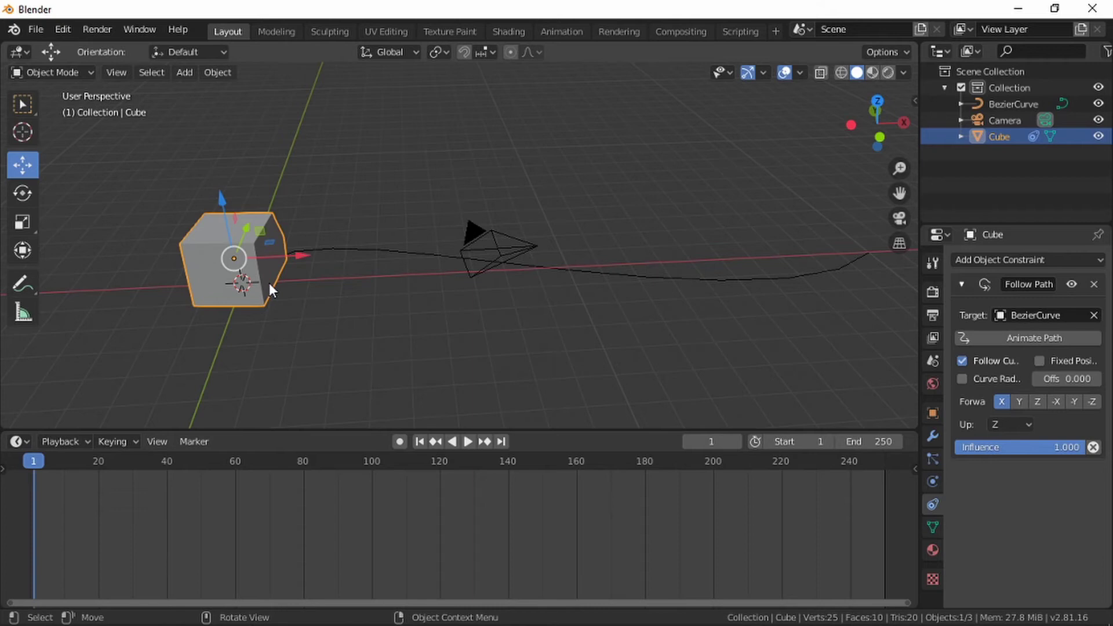
key("space")
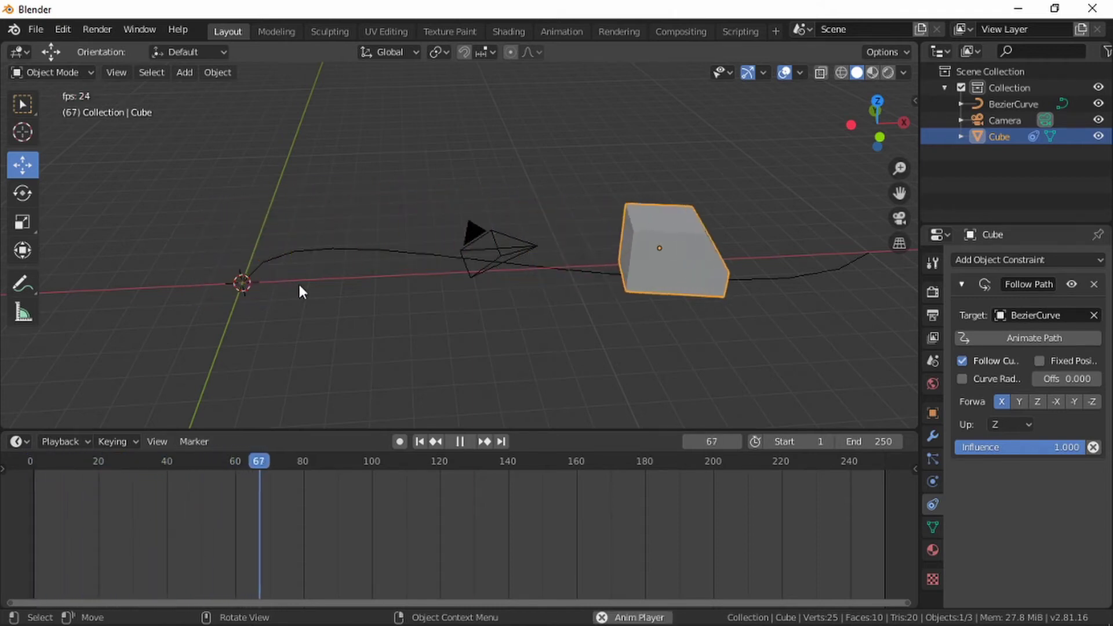
key("space")
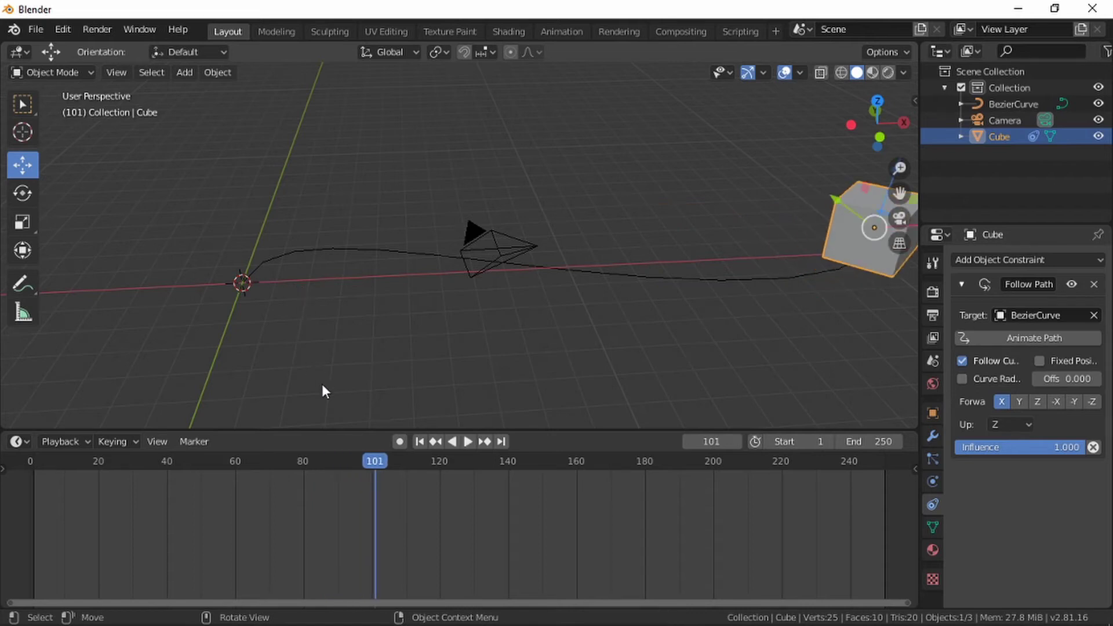
left_click_drag(370, 464, 33, 443)
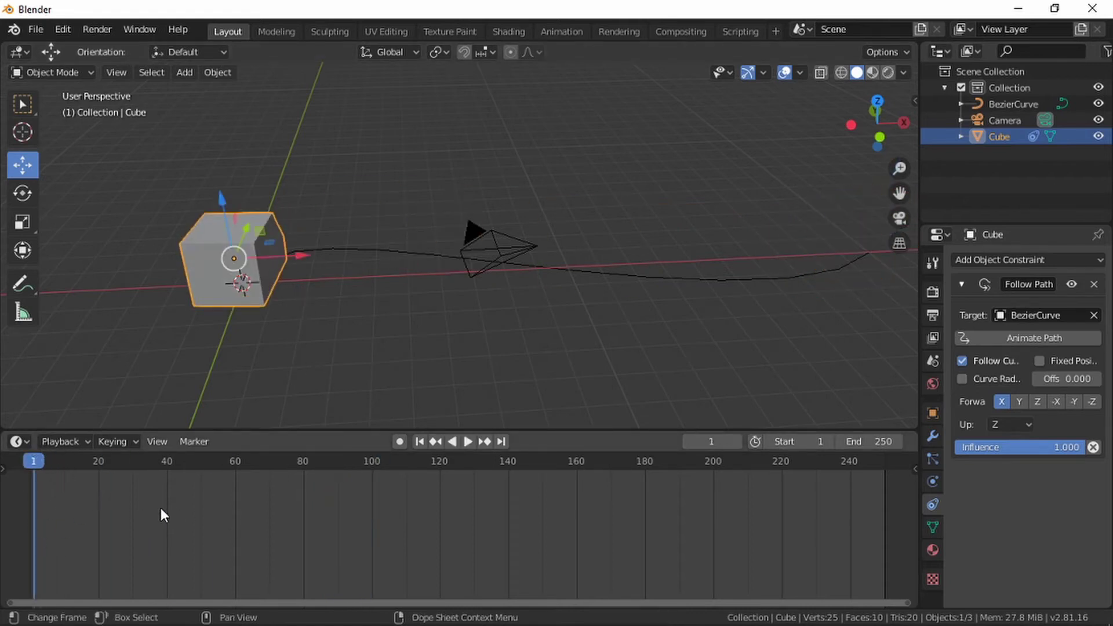
- Play the path animation again and scrub through the whole timeline to examine its timing, ending at frame 1
scroll(321, 322, "down", 1)
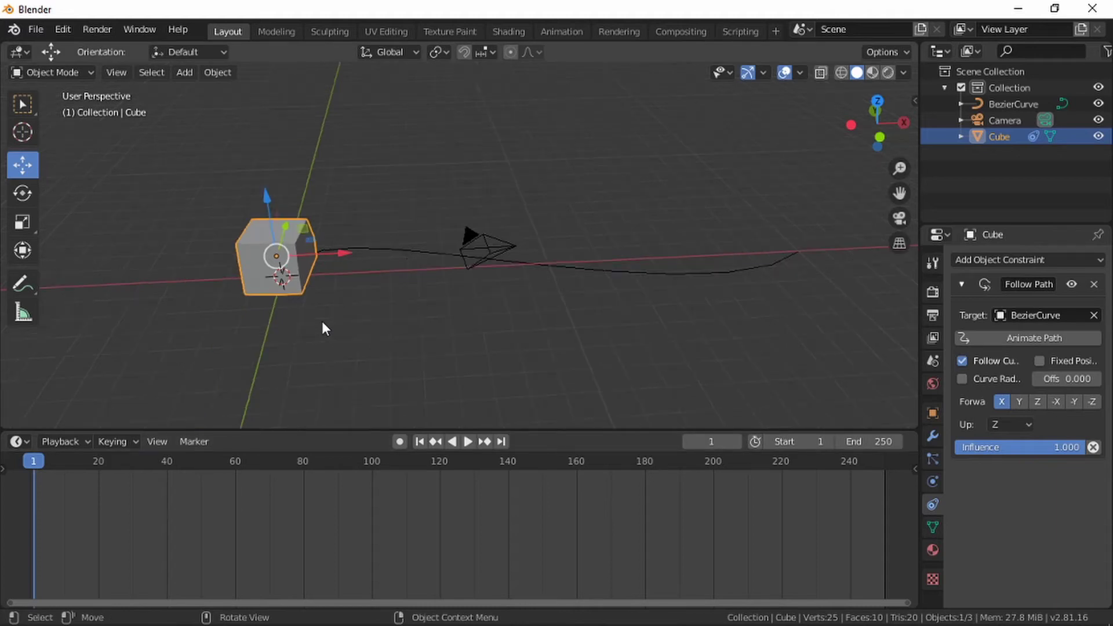
scroll(406, 258, "up", 1)
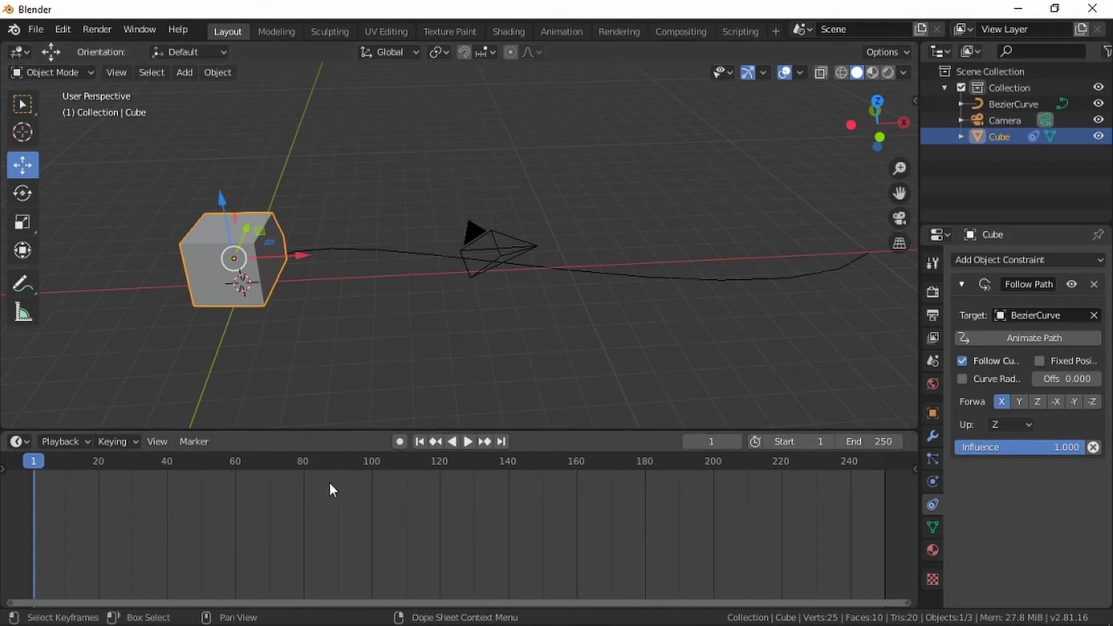
key("space")
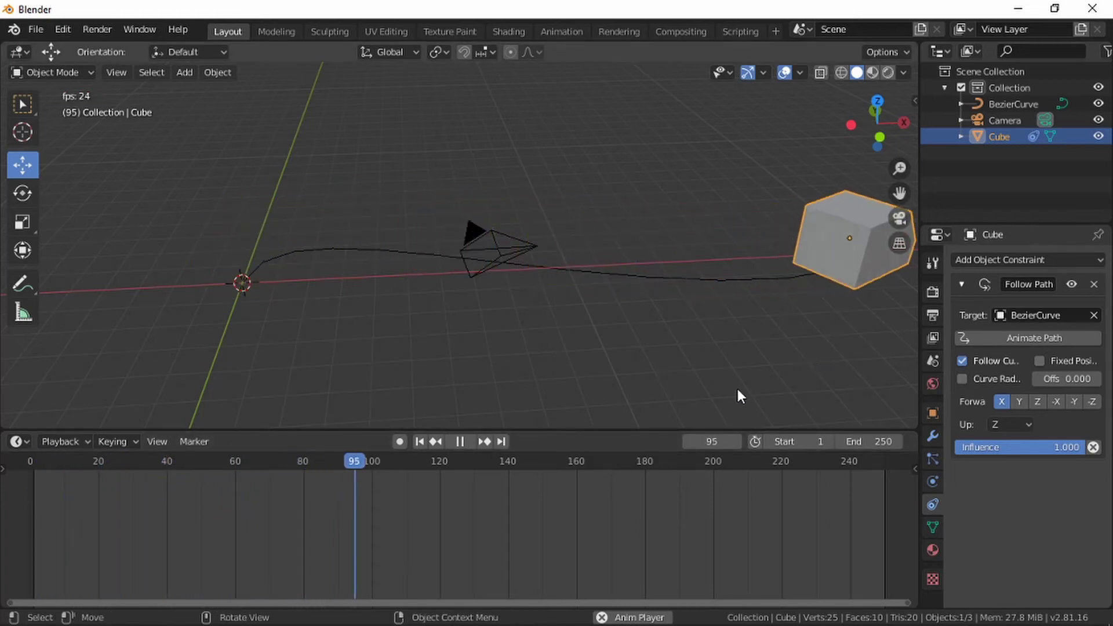
key("space")
left_click_drag(376, 471, 33, 455)
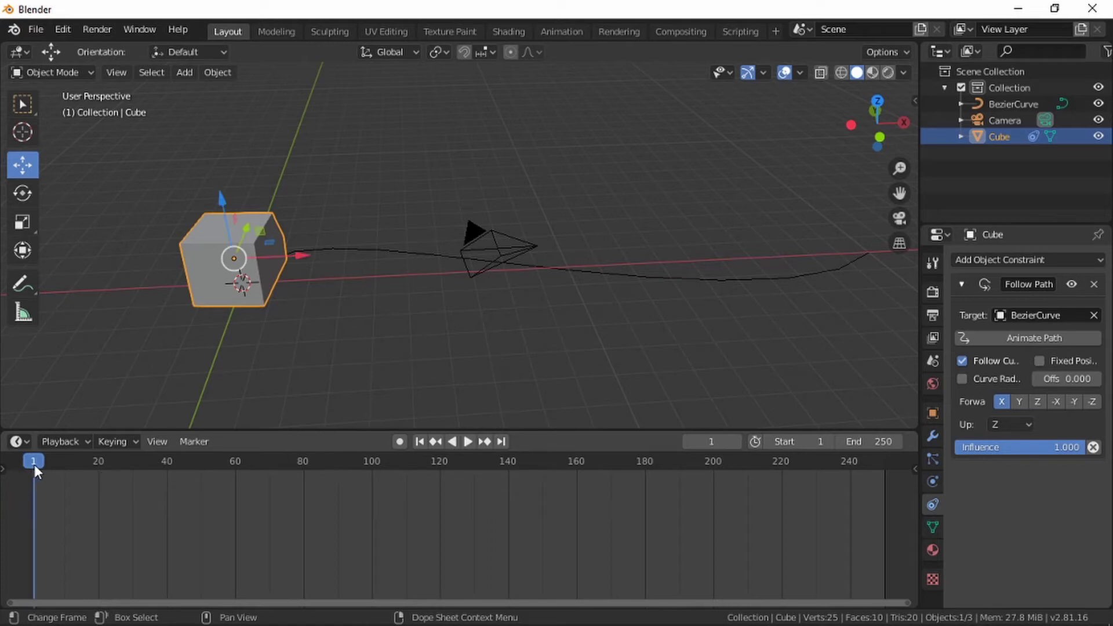
left_click_drag(33, 465, 904, 479)
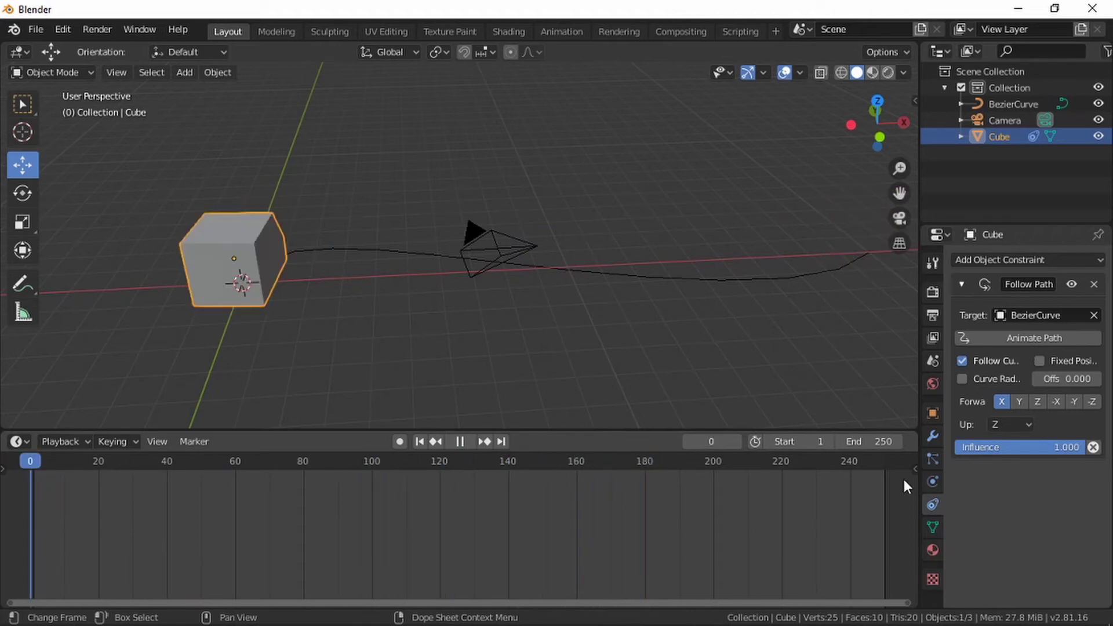
left_click_drag(15, 468, 33, 468)
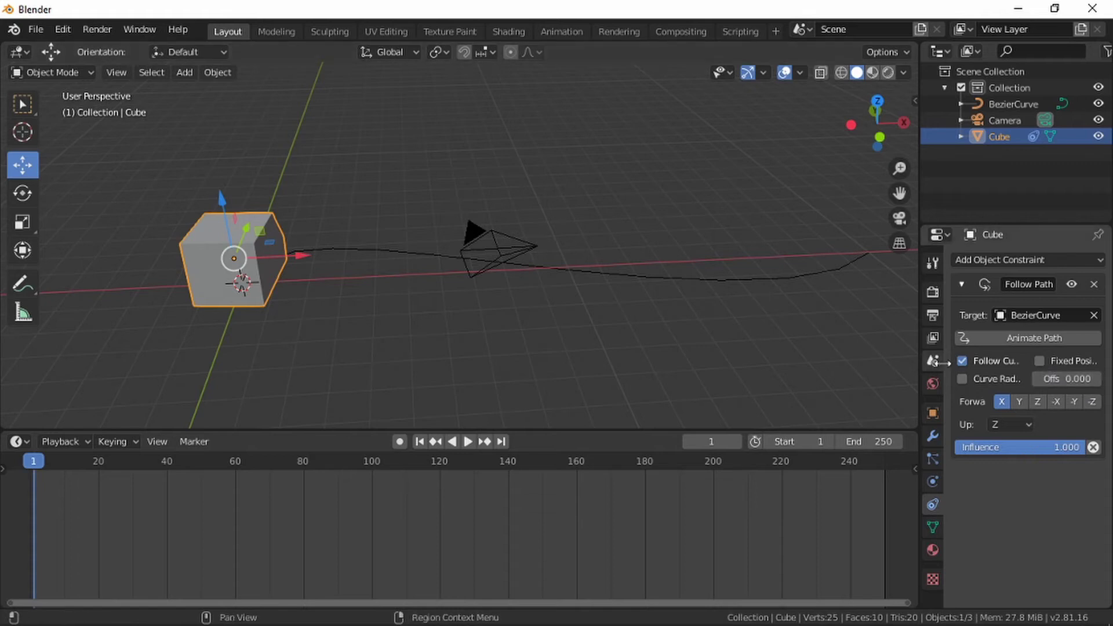
- Enable Fixed Position on the Follow Path constraint and play the animation to check its effect
left_click(1040, 361)
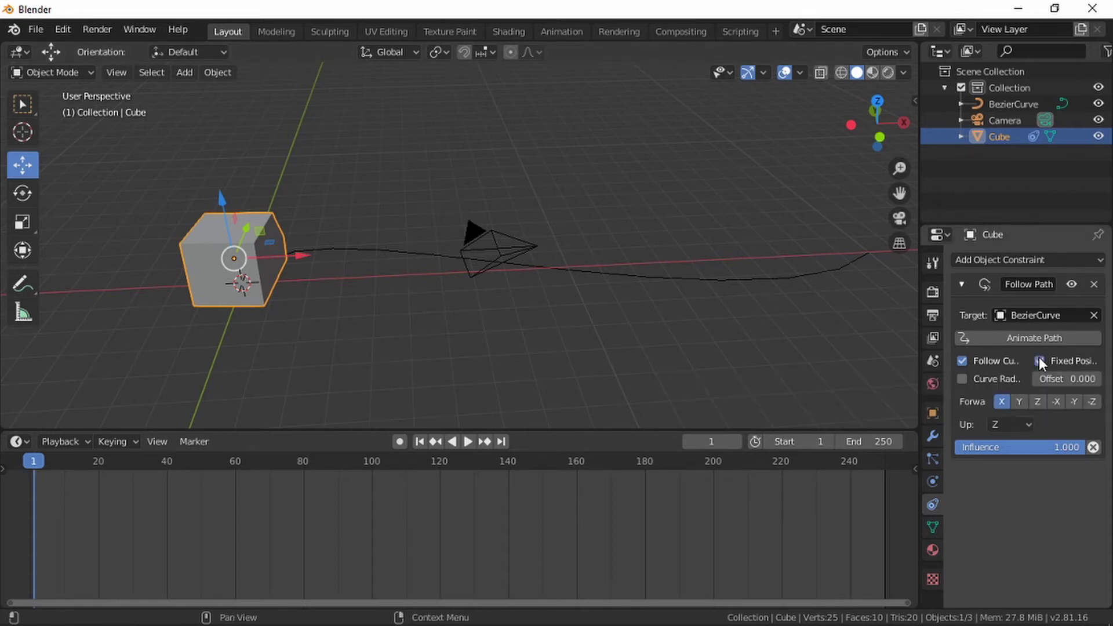
left_click(468, 442)
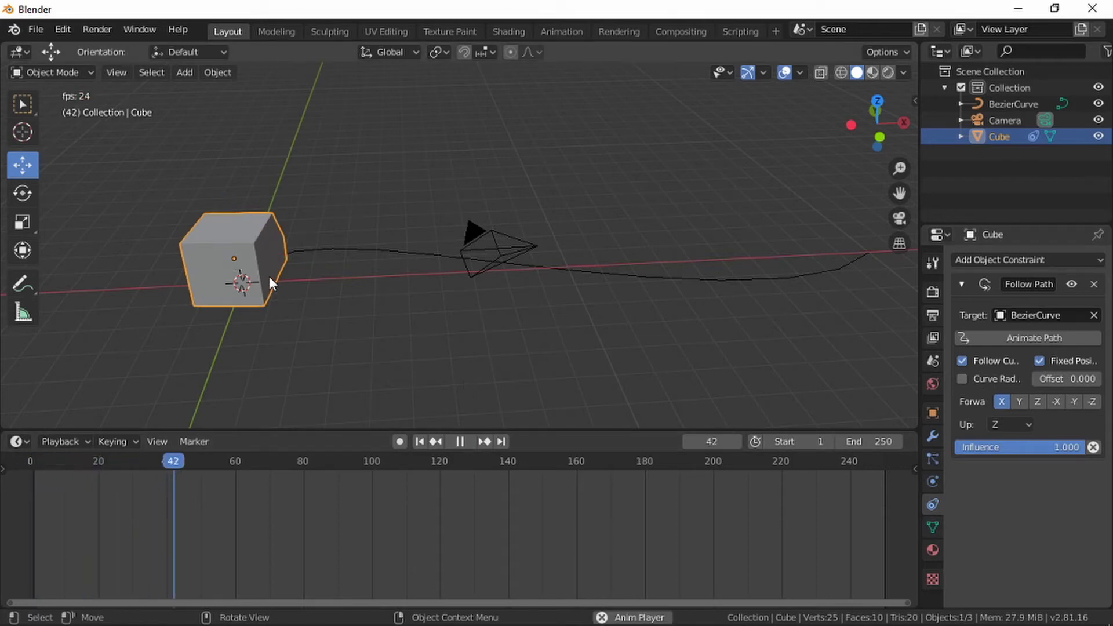
key("space")
- Return to frame 1 and insert a keyframe on the constraint's Offset at 0.000
left_click_drag(242, 469, 34, 457)
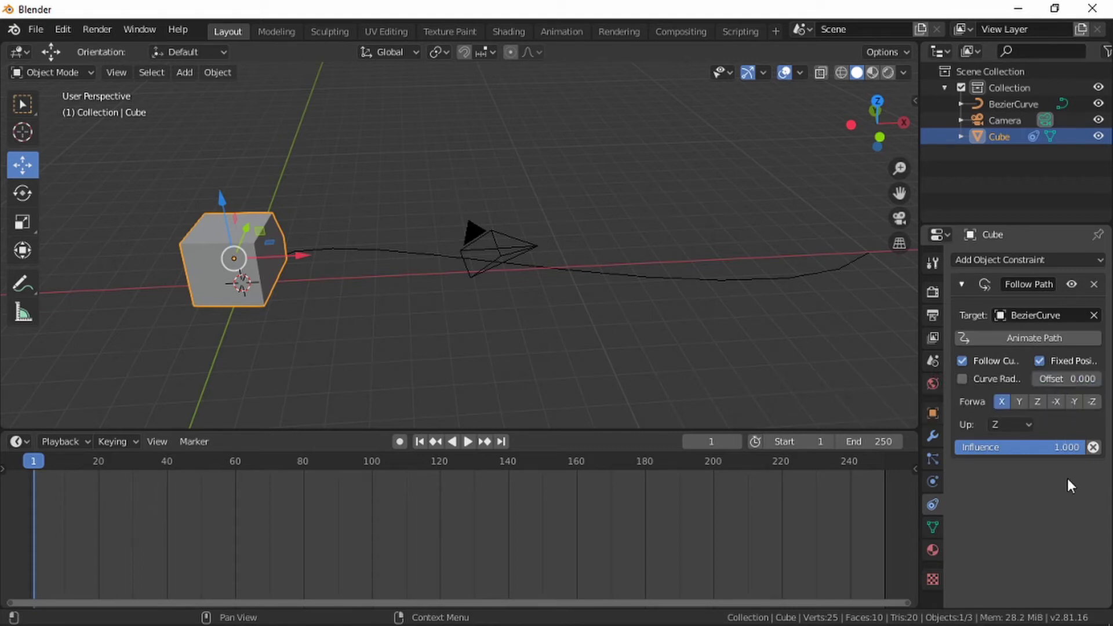
right_click(1074, 382)
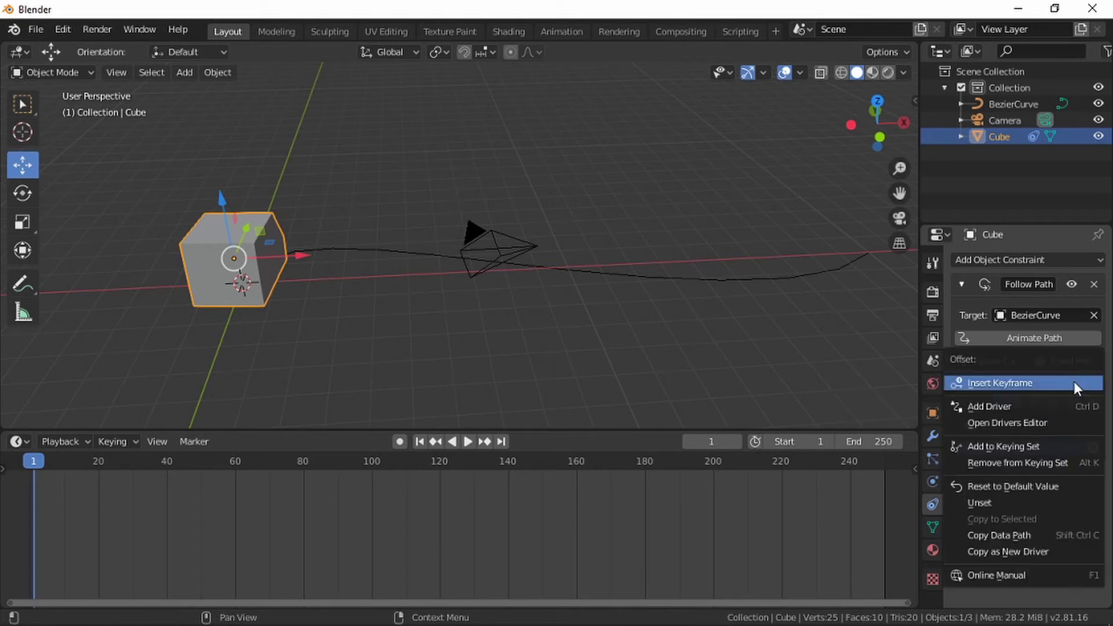
left_click(1025, 382)
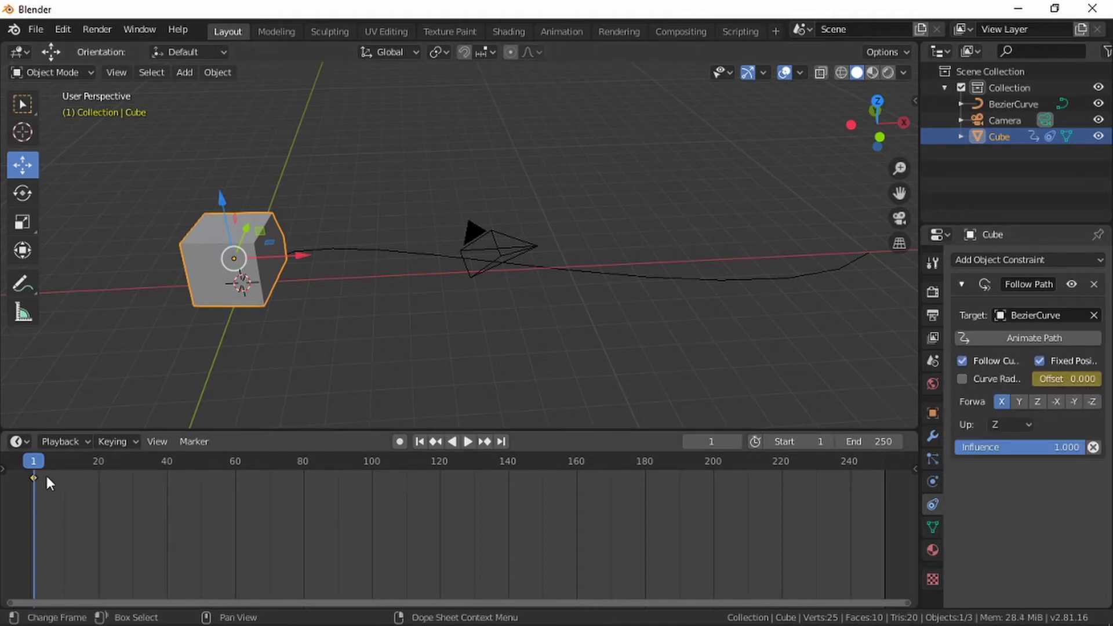
- At frame 60, set the constraint's Offset to 1.000 and insert a keyframe for it
left_click_drag(34, 464, 236, 447)
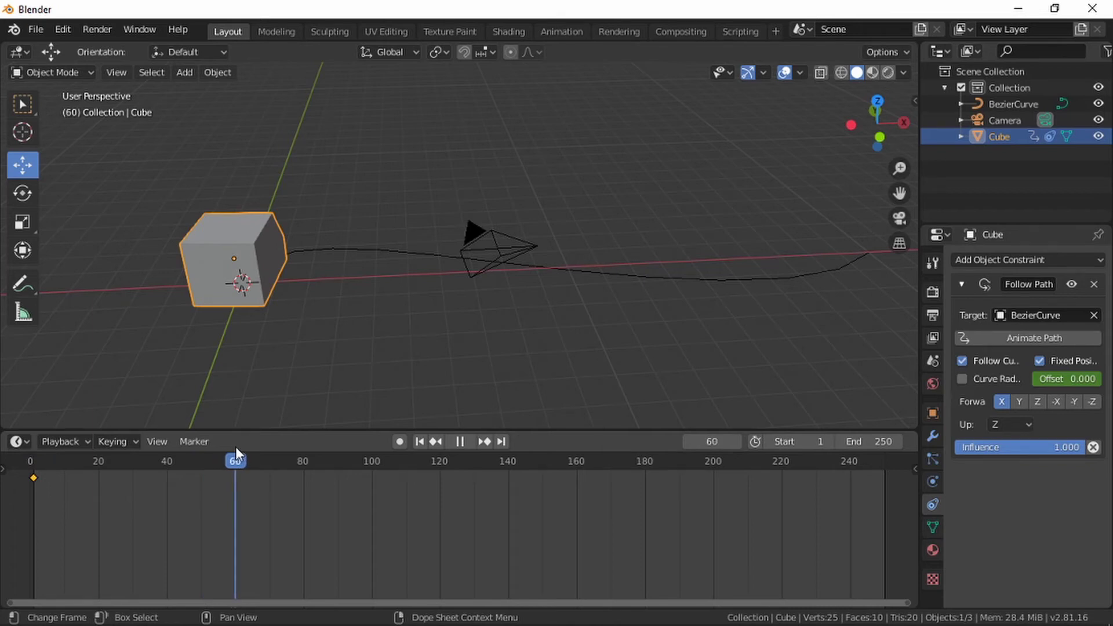
left_click_drag(235, 447, 236, 446)
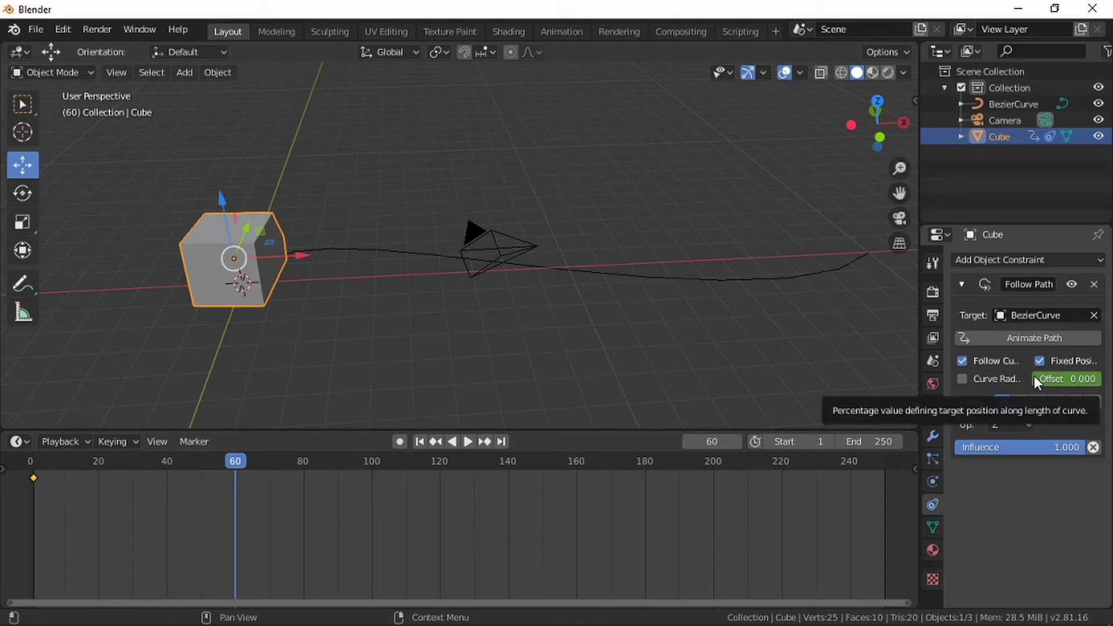
left_click_drag(1035, 376, 1102, 376)
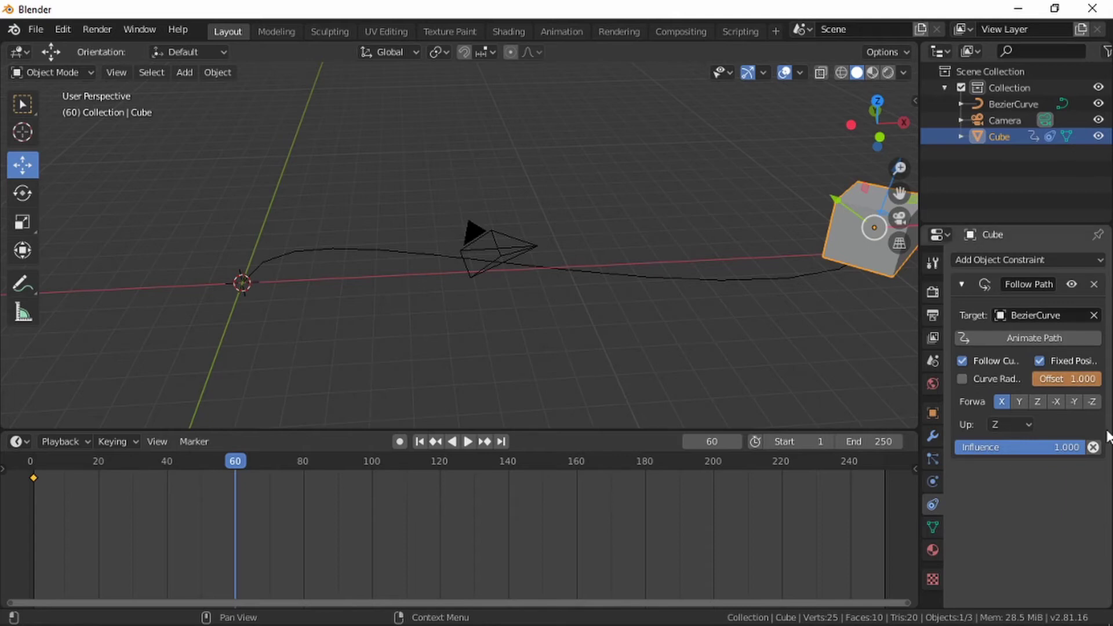
right_click(1077, 380)
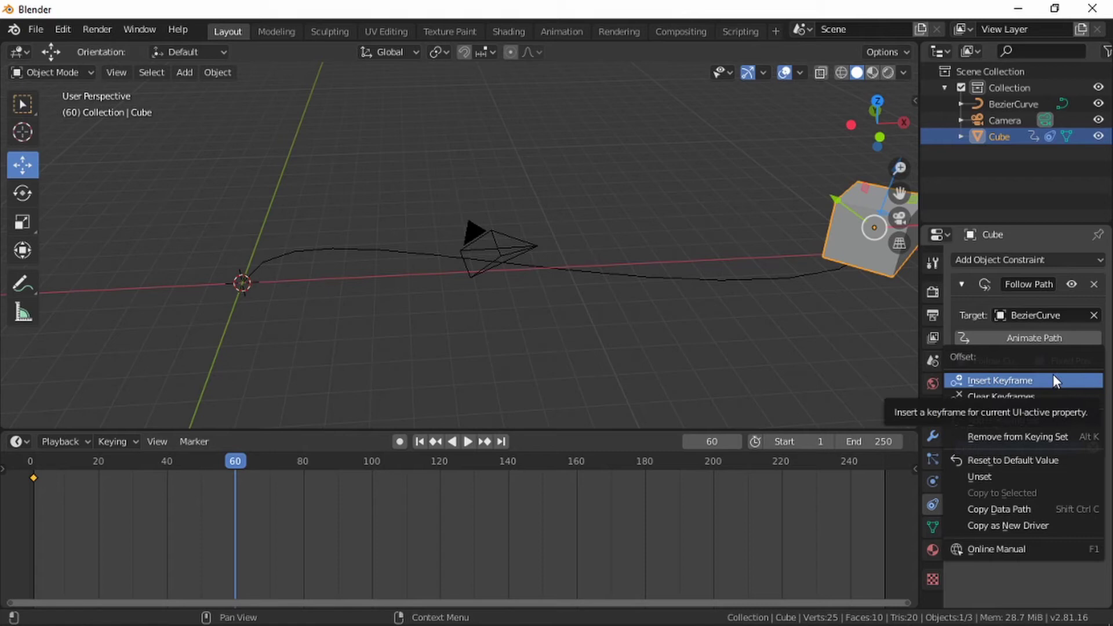
left_click(1054, 377)
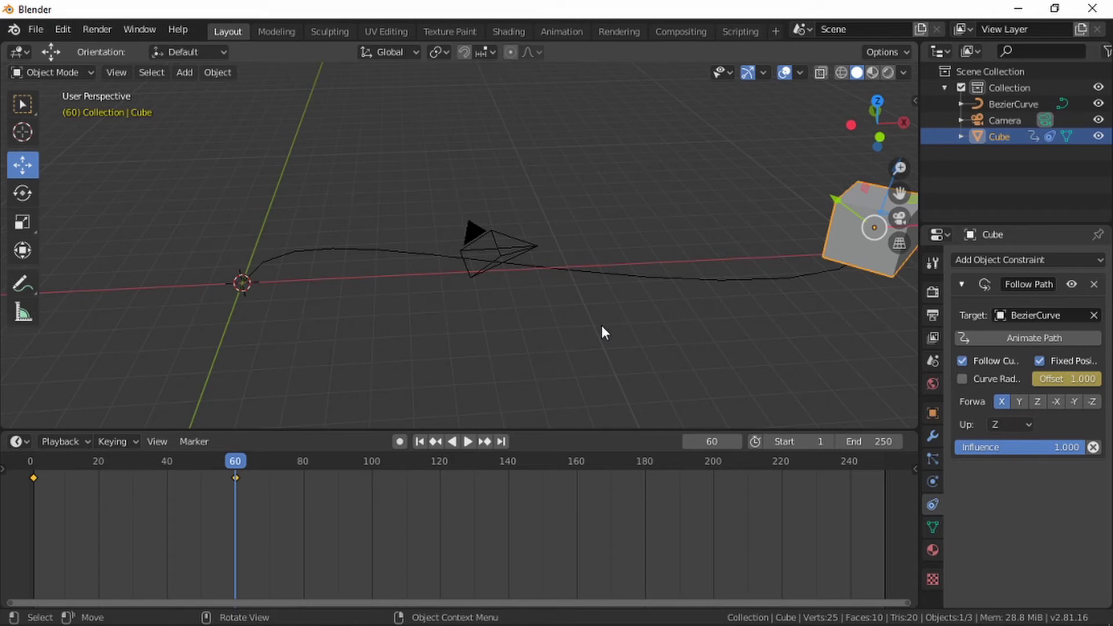
- Play the keyframed Offset animation from frame 1 to review the cube's travel along the curve, then stop playback
left_click_drag(239, 460, 33, 460)
key("space")
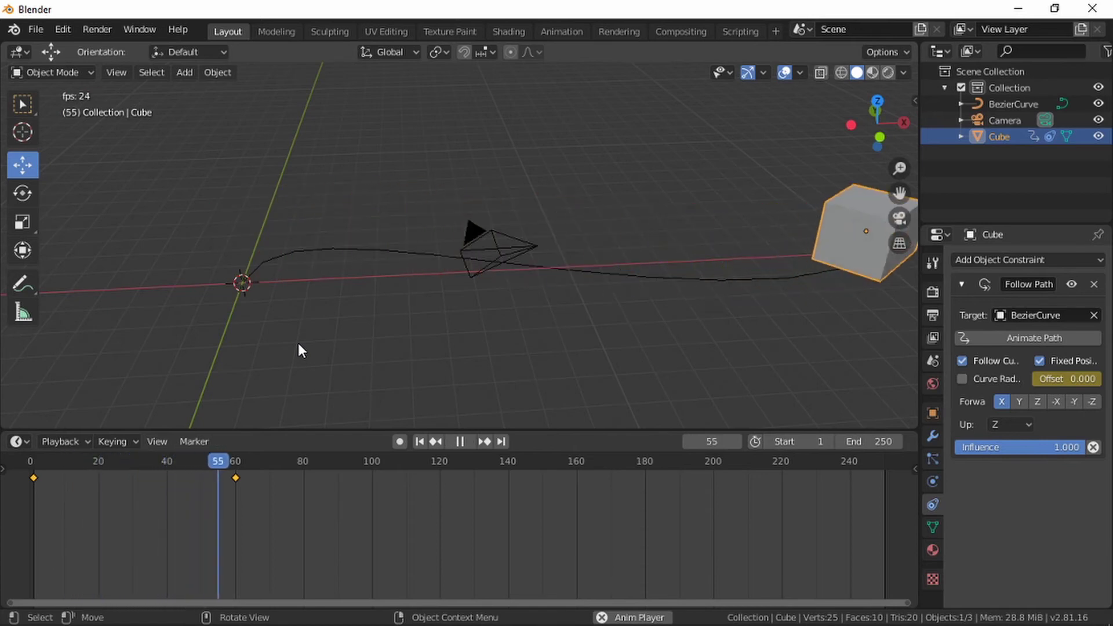
key("space")
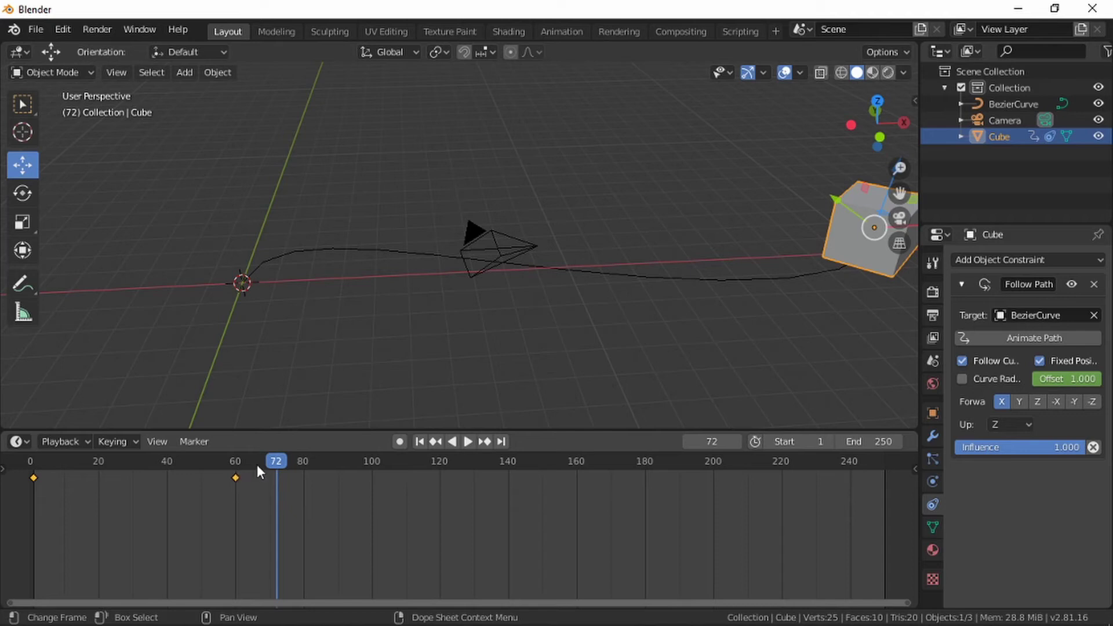
- Try moving the second Offset keyframe to about frame 91, play the animation from the start, and undo the move
left_click_drag(271, 464, 32, 461)
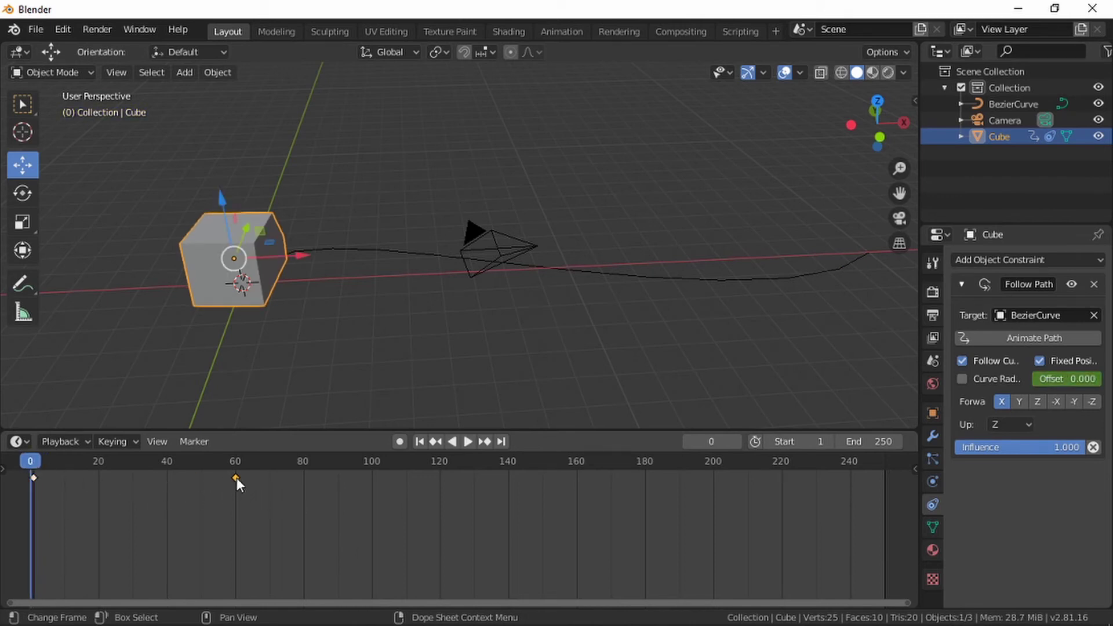
left_click_drag(237, 478, 342, 479)
key("space")
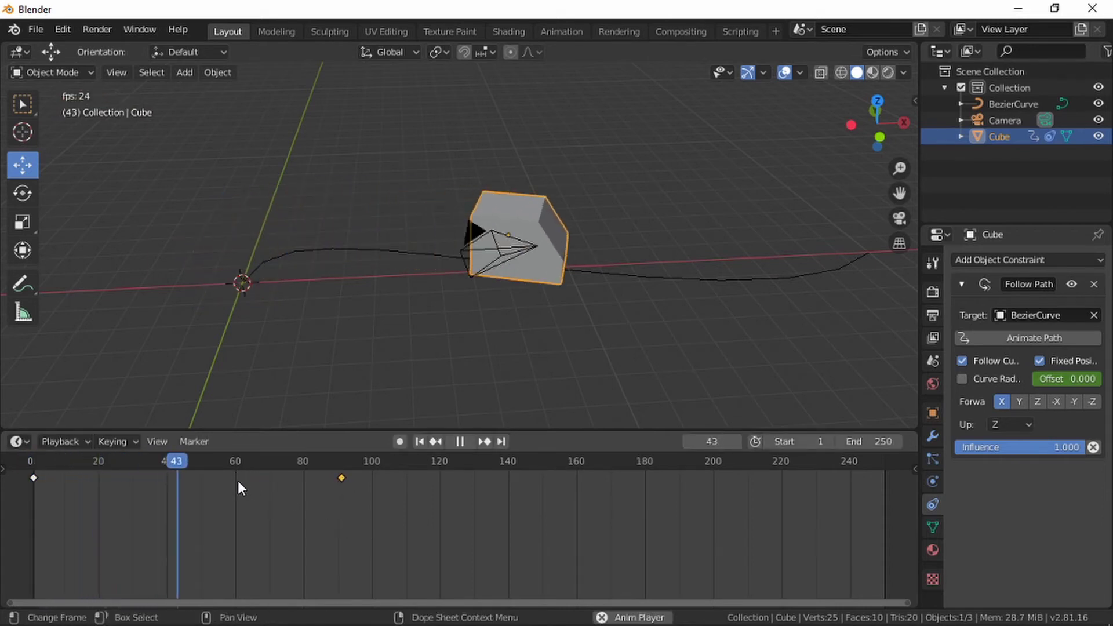
key("space")
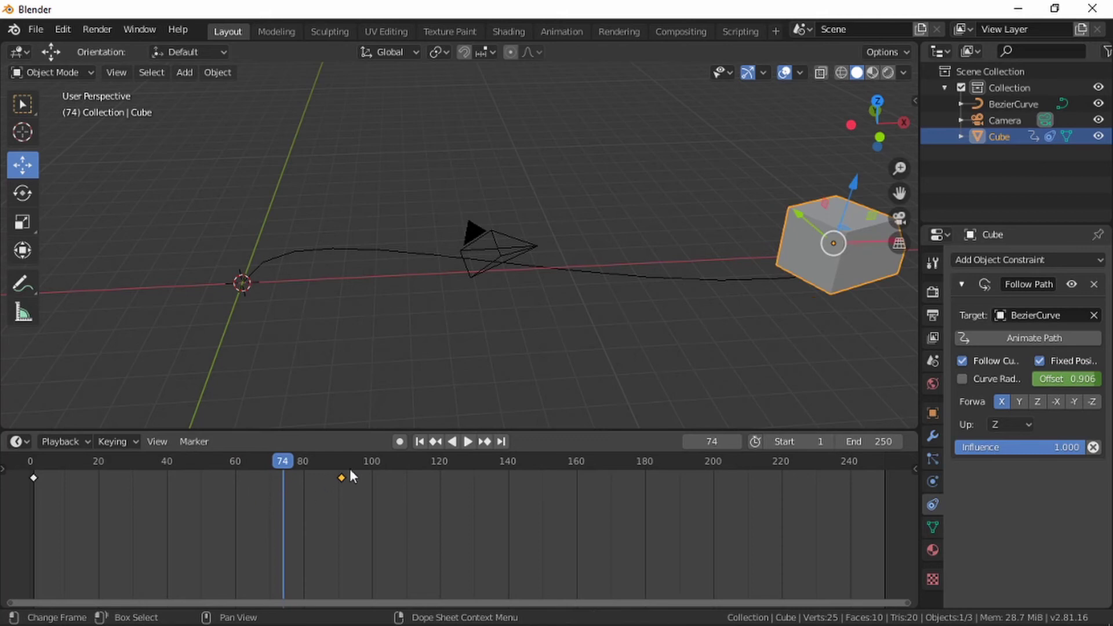
key("ctrl+z")
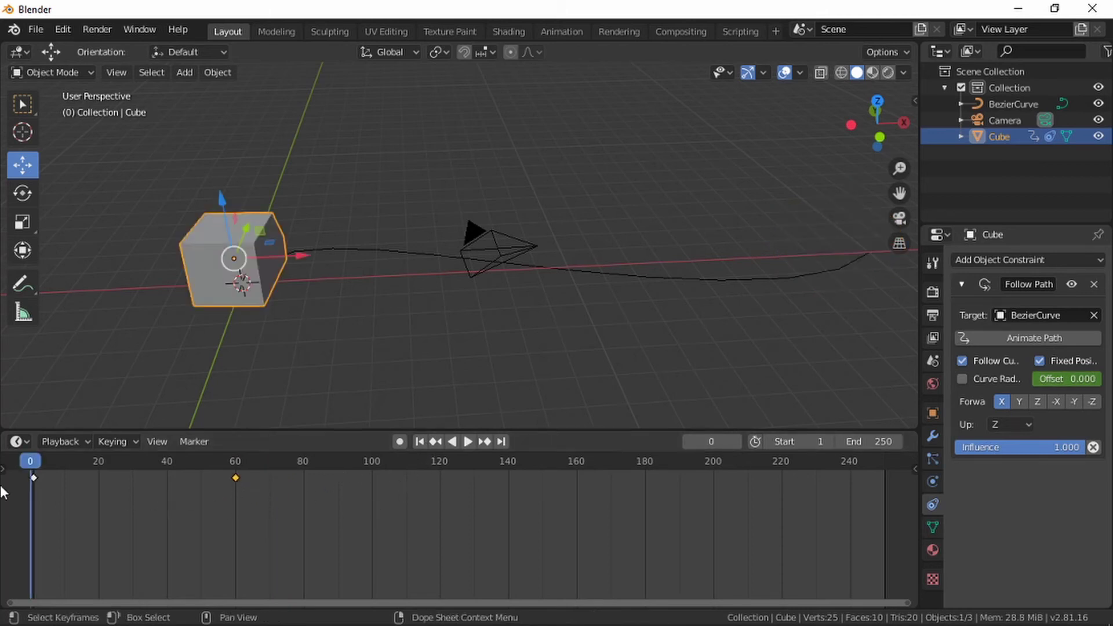
- Play the Offset animation from frame 1 to review the cube's timing, and return the playhead to frame 0
key("space")
key("Escape")
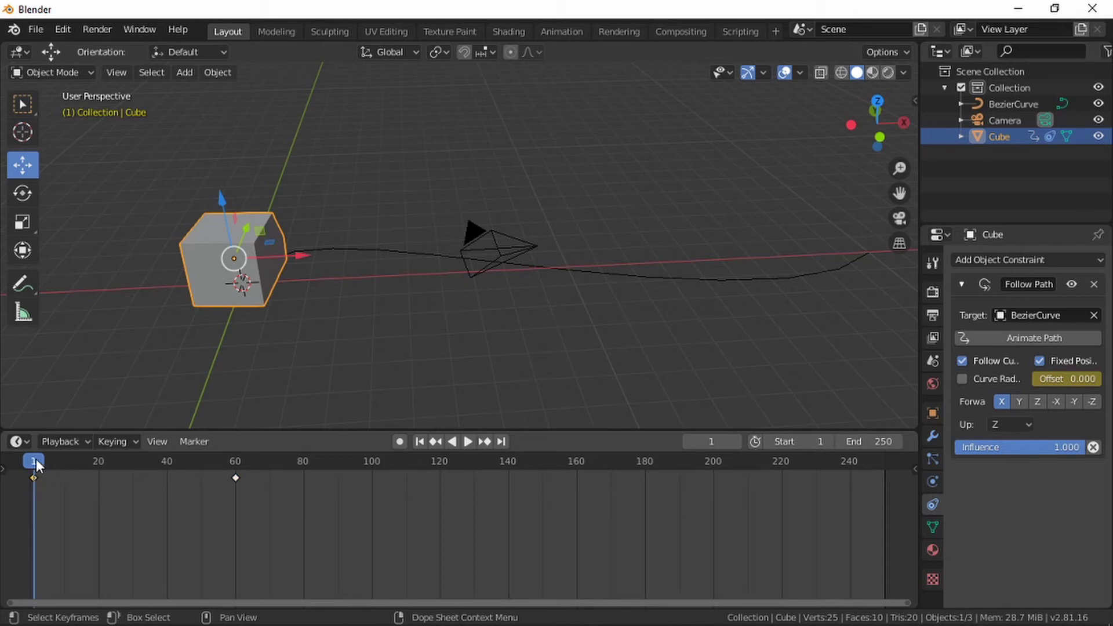
key("space")
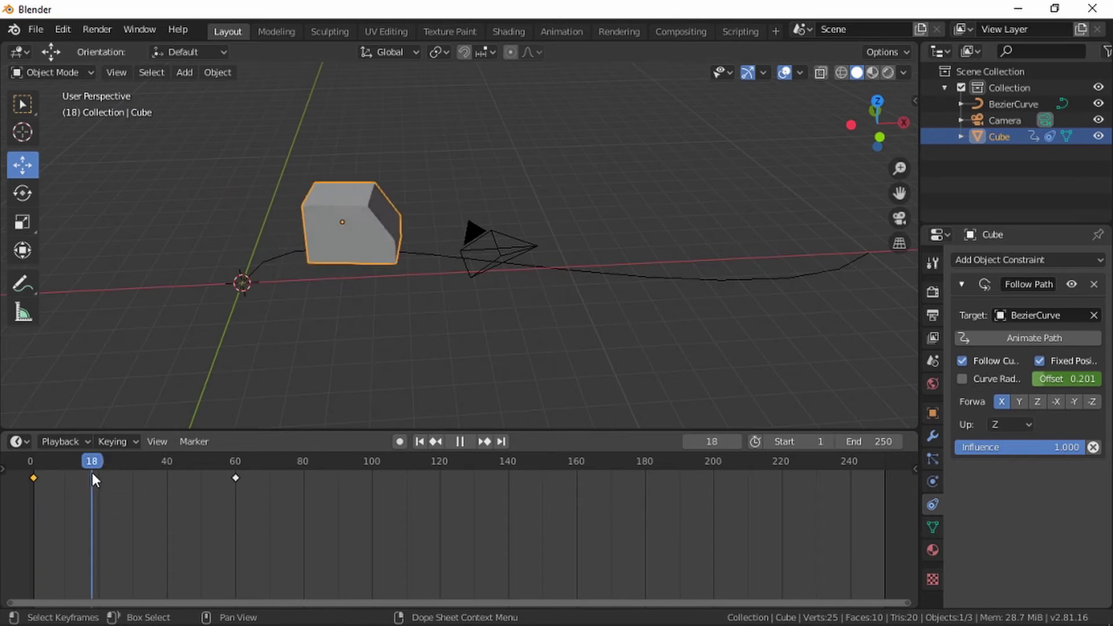
left_click(46, 461)
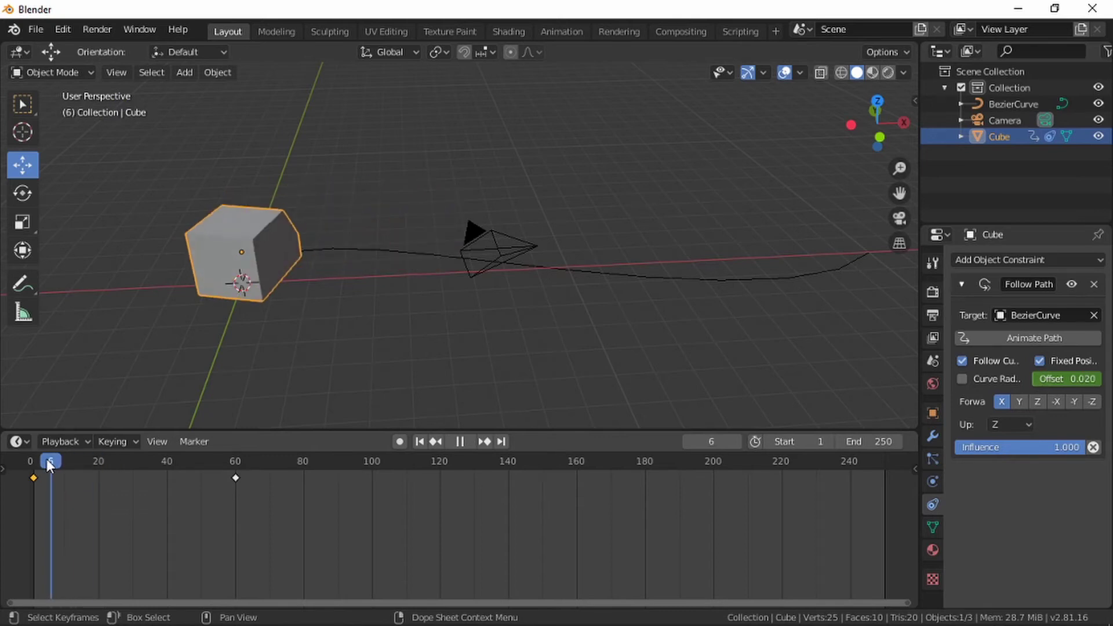
left_click_drag(47, 460, 31, 458)
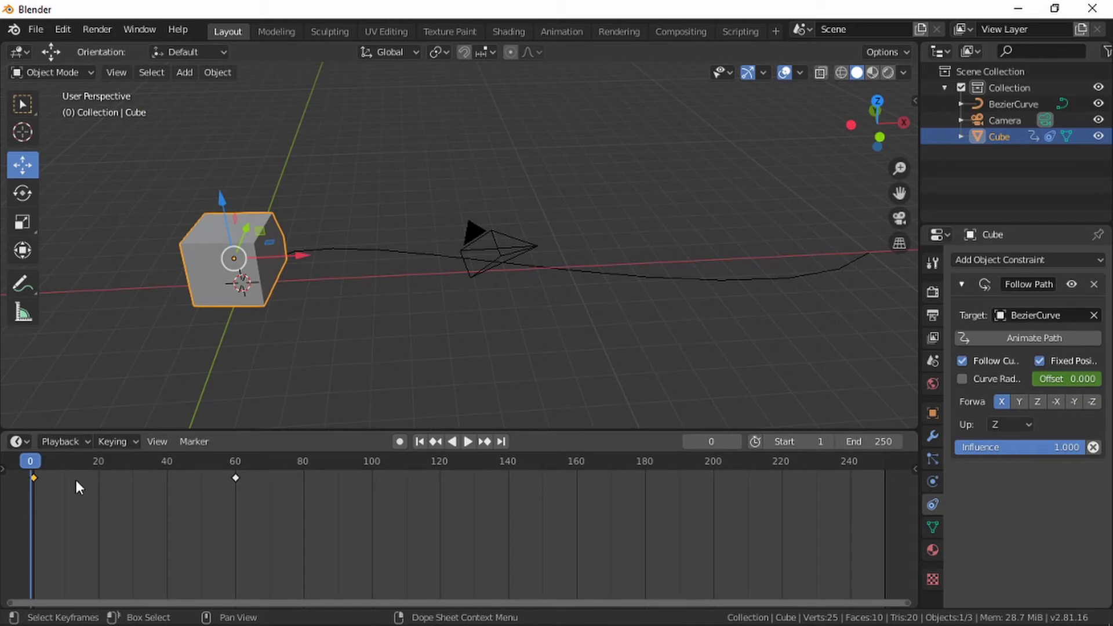
- Move the first Offset keyframe to frame 20 and the second to frame 180, and play the slower animation
left_click_drag(30, 461, 98, 492)
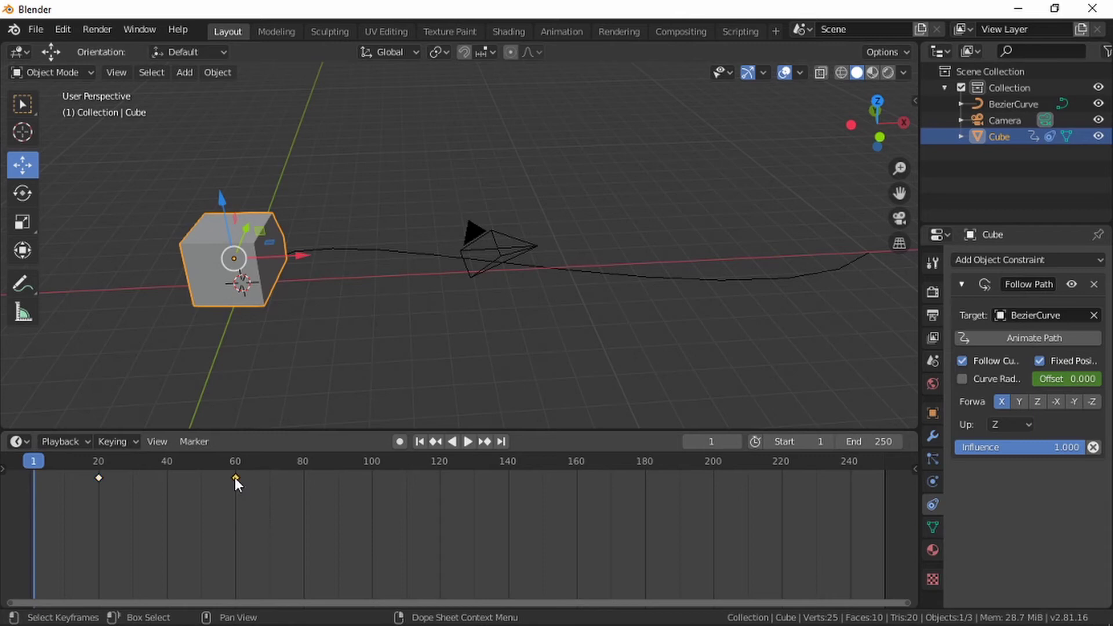
left_click_drag(235, 478, 235, 478)
left_click_drag(239, 480, 646, 478)
key("space")
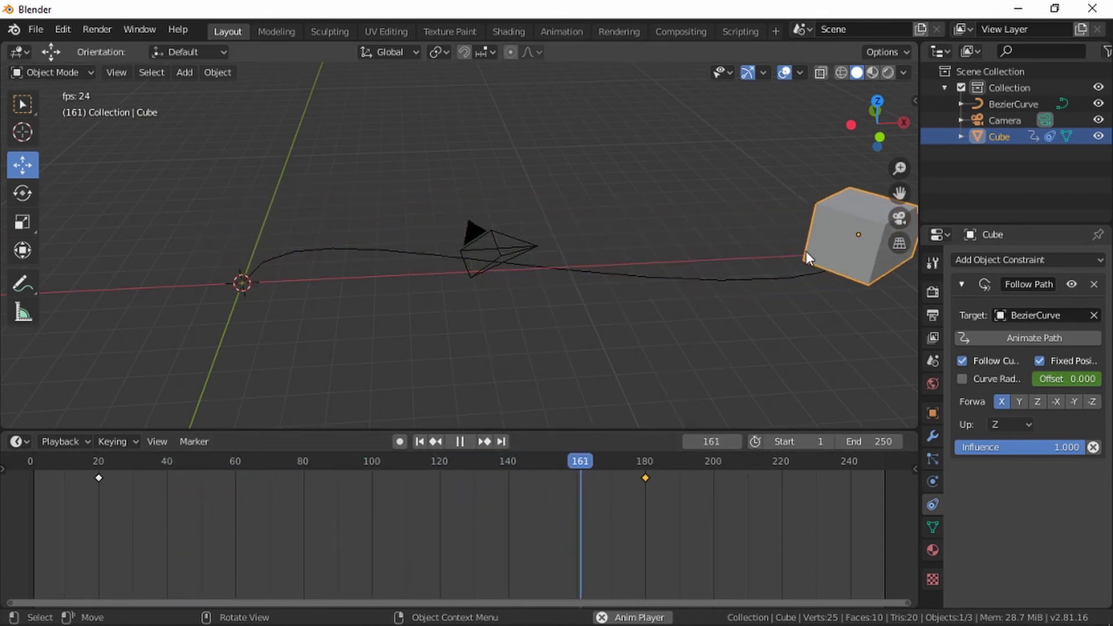
key("space")
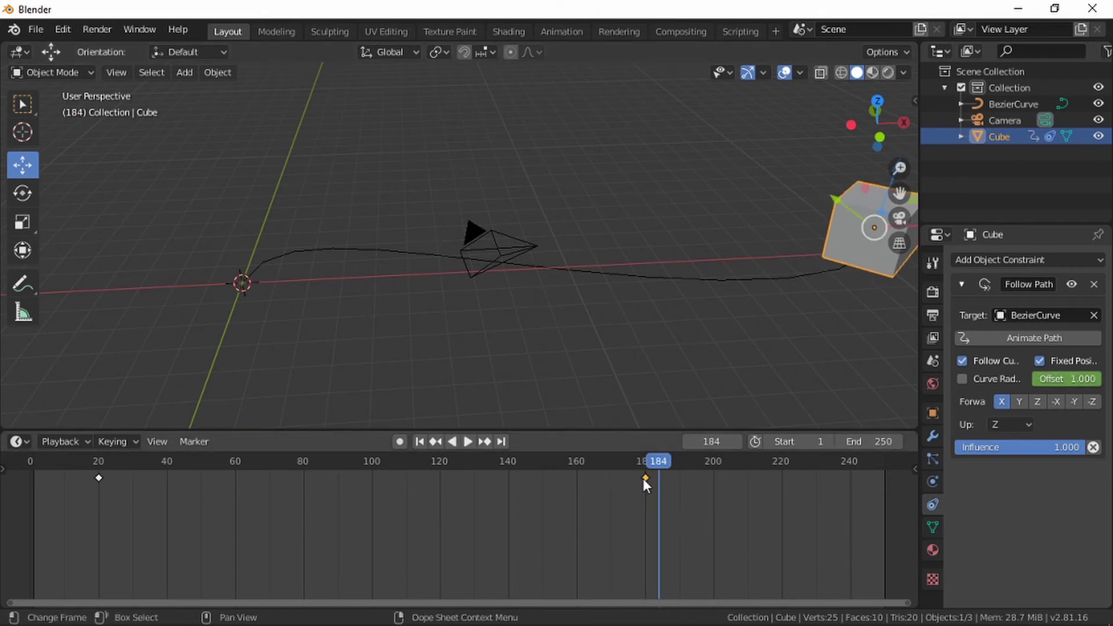
- Move the last Offset keyframe to frame 100 and play the animation from the start
left_click_drag(644, 480, 372, 495)
left_click_drag(657, 467, 26, 472)
key("space")
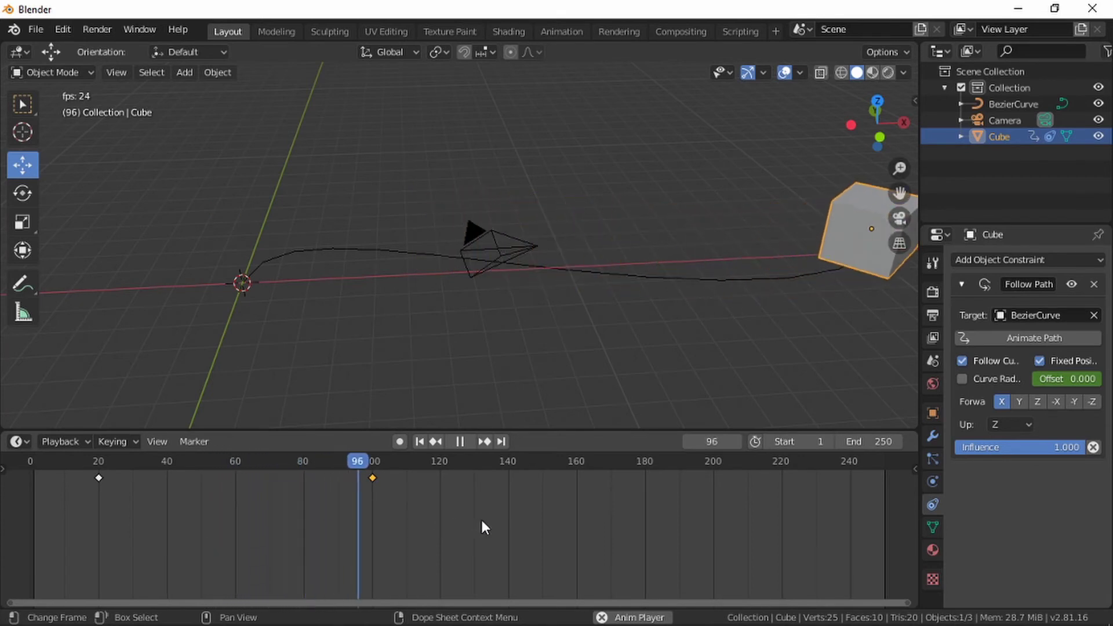
key("space")
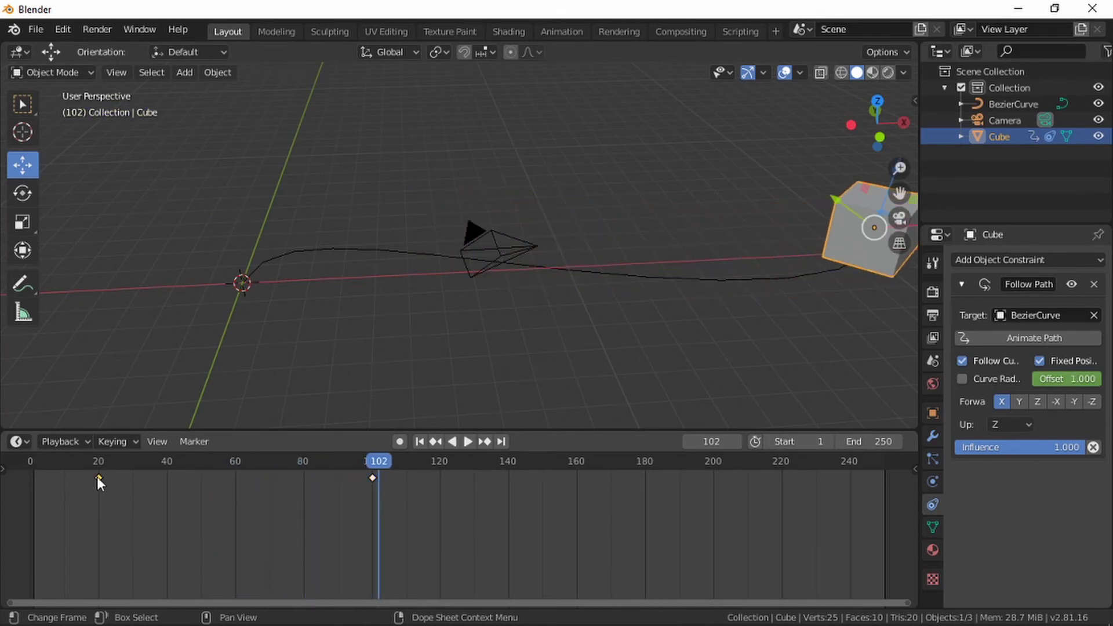
- Move the first Offset keyframe to frame 1 and play the animation to check the timing
left_click(98, 478)
left_click_drag(96, 479, 32, 489)
key("space")
left_click_drag(376, 477, 34, 474)
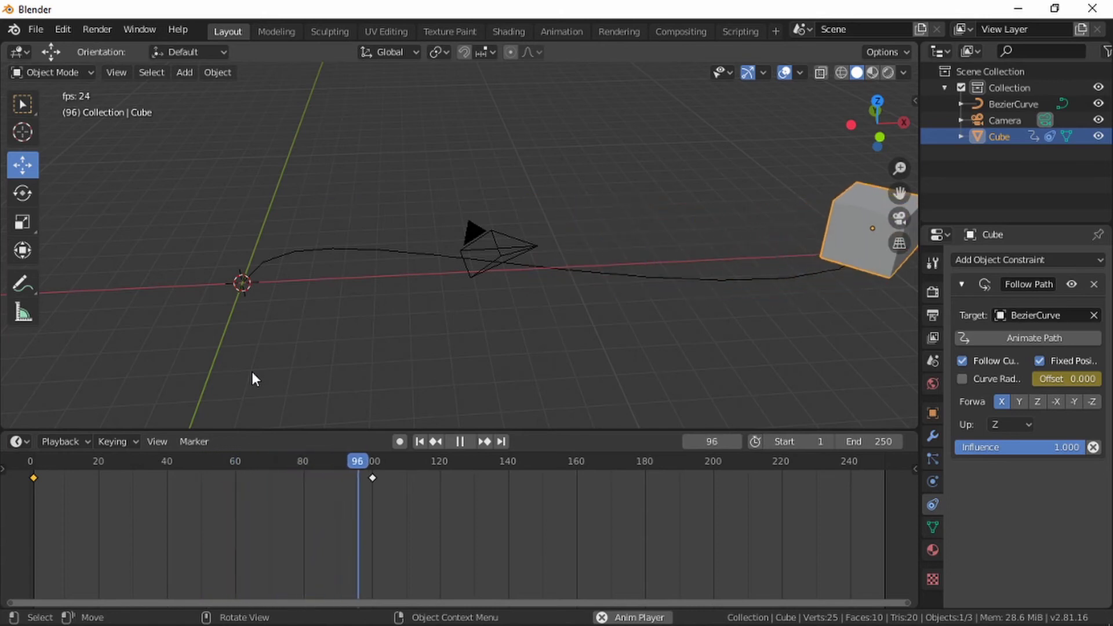
key("space")
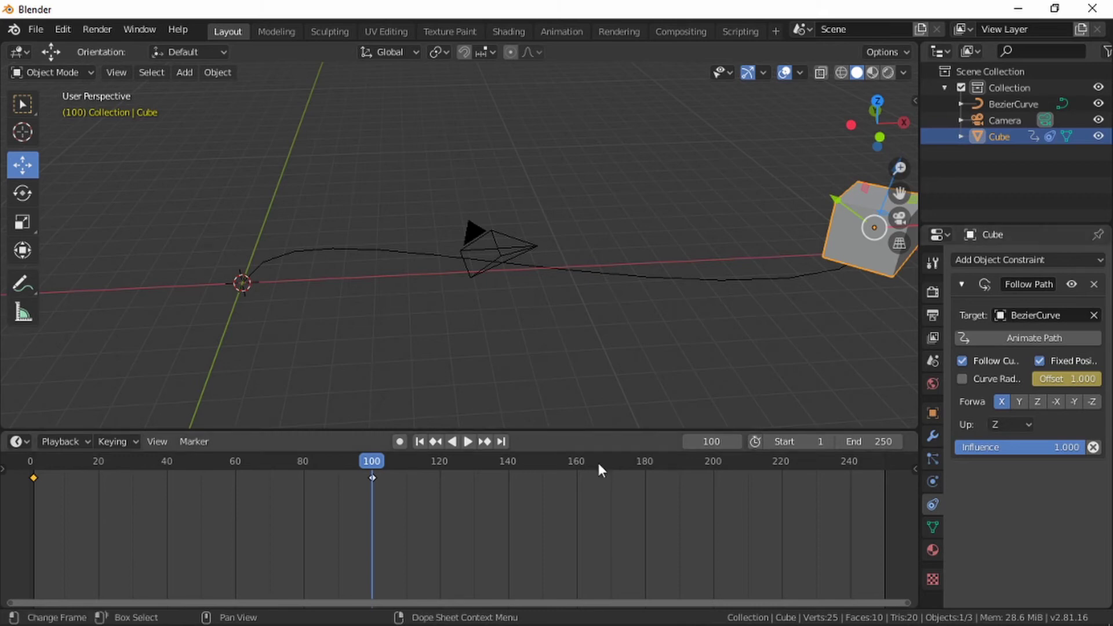
- Switch the timeline area to the Graph Editor and fit the whole Offset Factor curve in its view
left_click(25, 441)
left_click(27, 447)
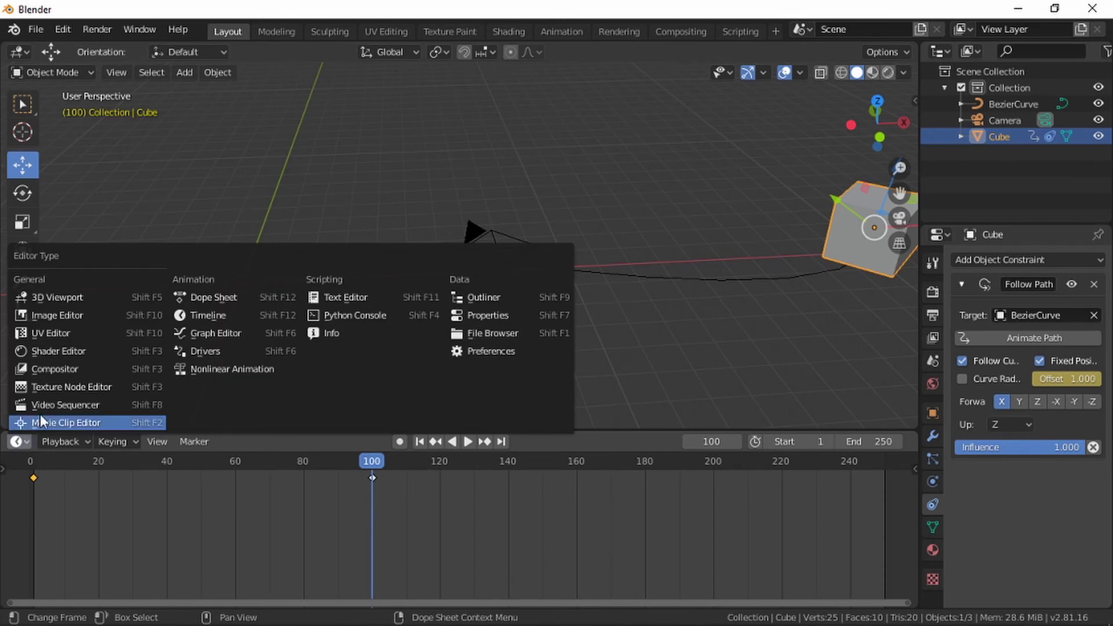
left_click(217, 336)
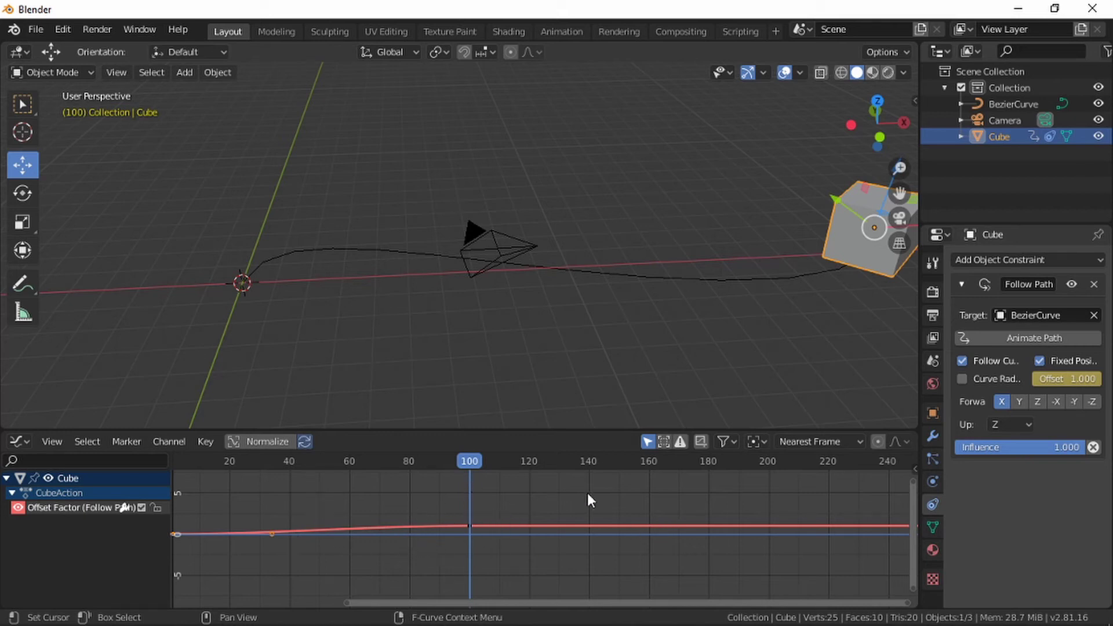
left_click(52, 442)
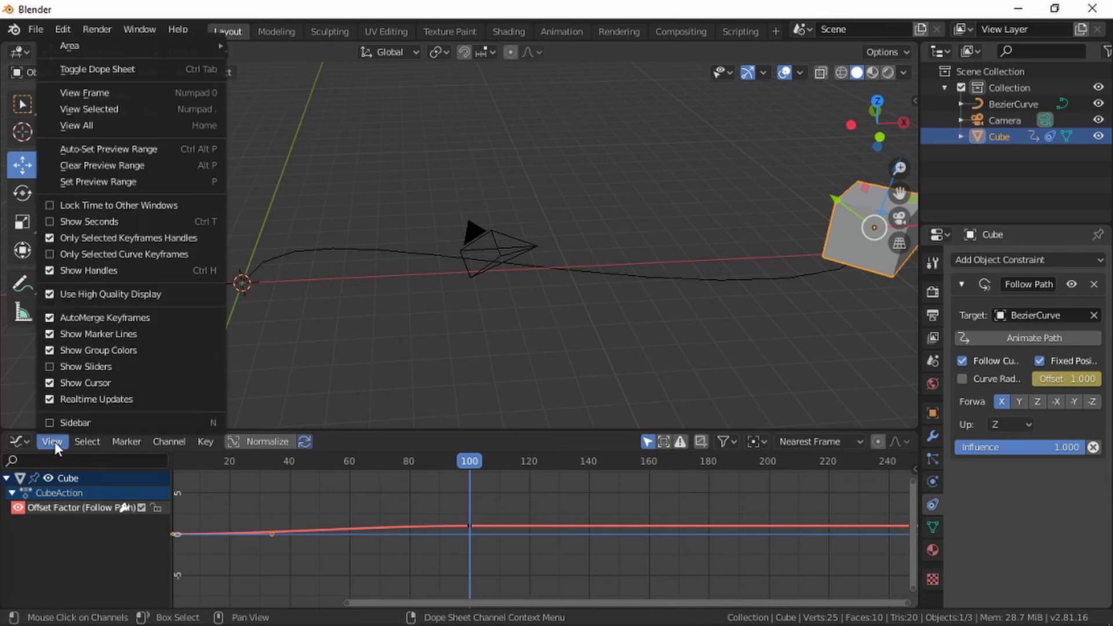
left_click(103, 124)
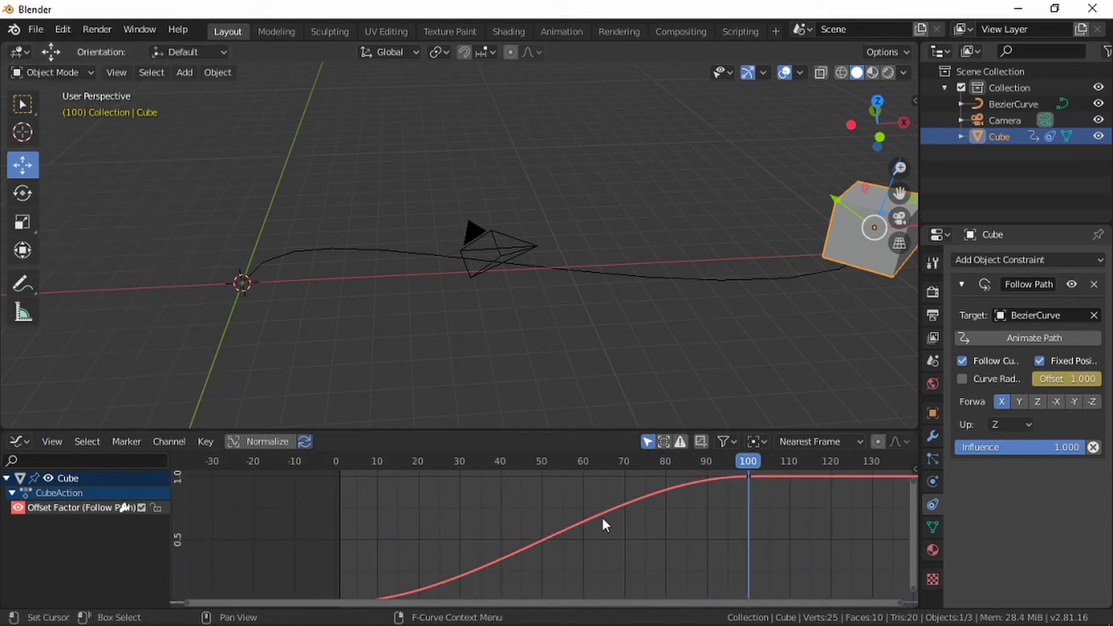
scroll(574, 527, "down", 2)
- Play the animation from frame 1 in the Graph Editor to compare the cube's speed with the Offset curve
left_click(361, 472)
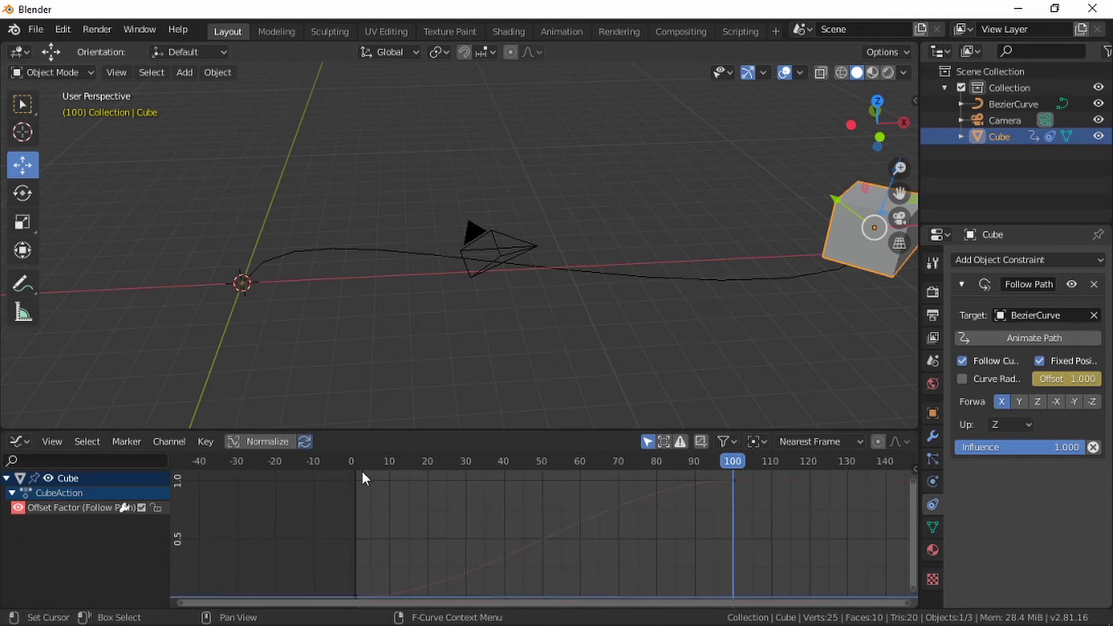
left_click_drag(363, 462, 354, 462)
key("space")
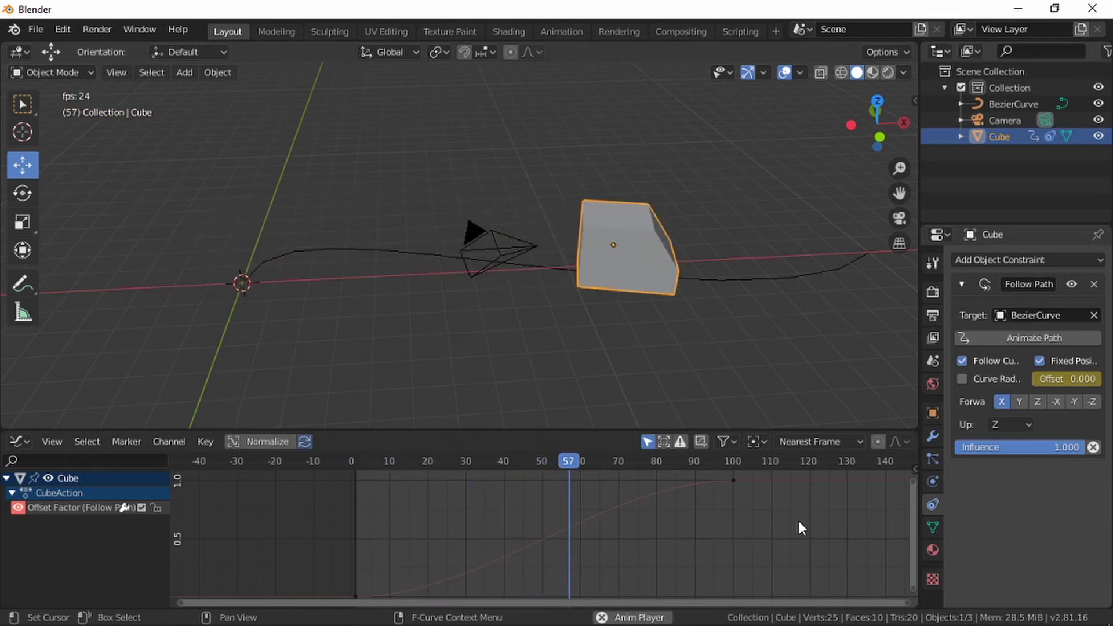
key("space")
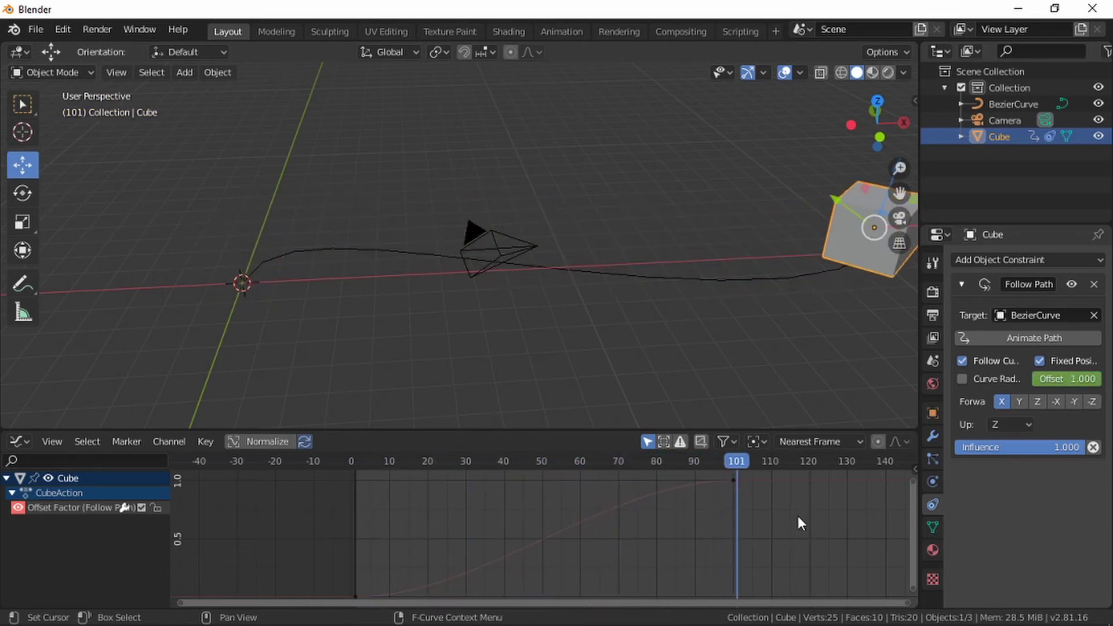
- At frame 45, insert a keyframe on the Follow Path constraint's Offset
left_click_drag(746, 460, 524, 472)
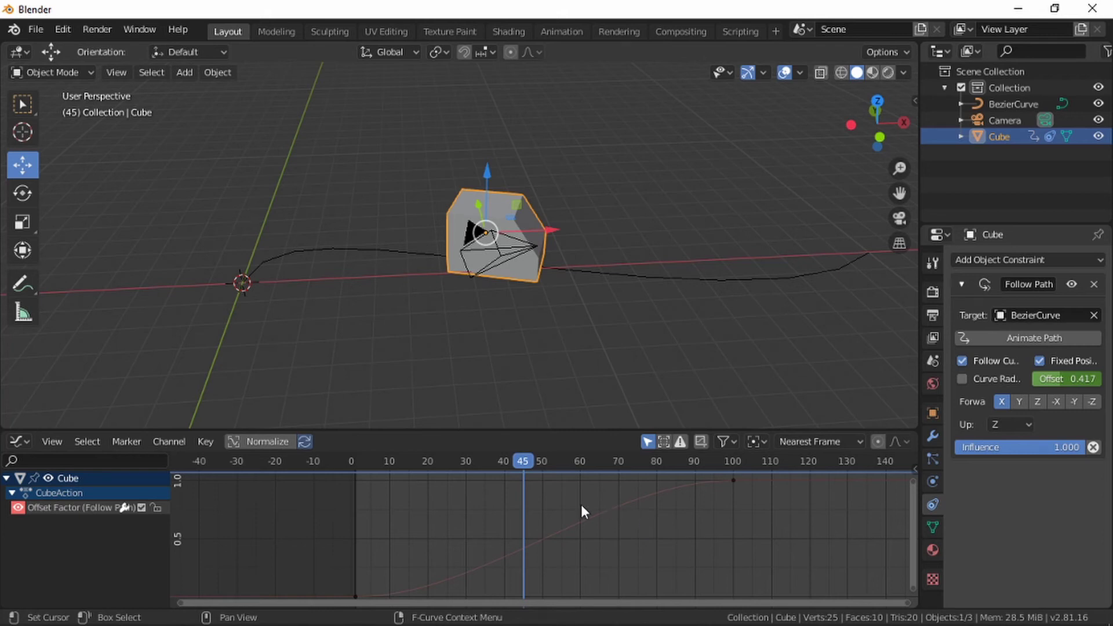
left_click(733, 481)
right_click(733, 482)
mouse_move(732, 480)
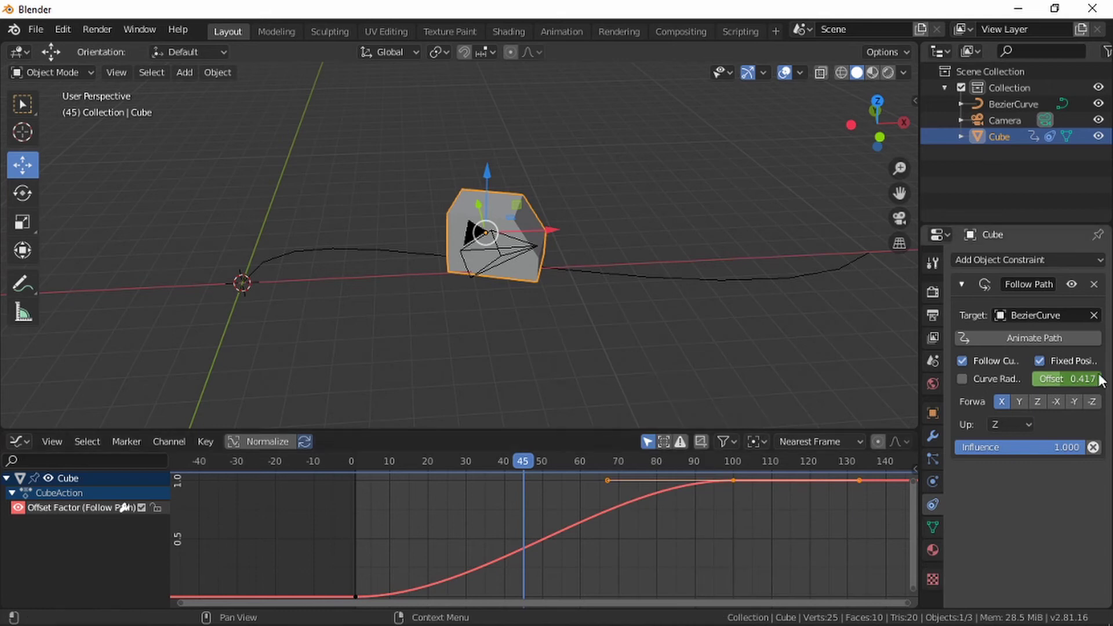
right_click(1073, 382)
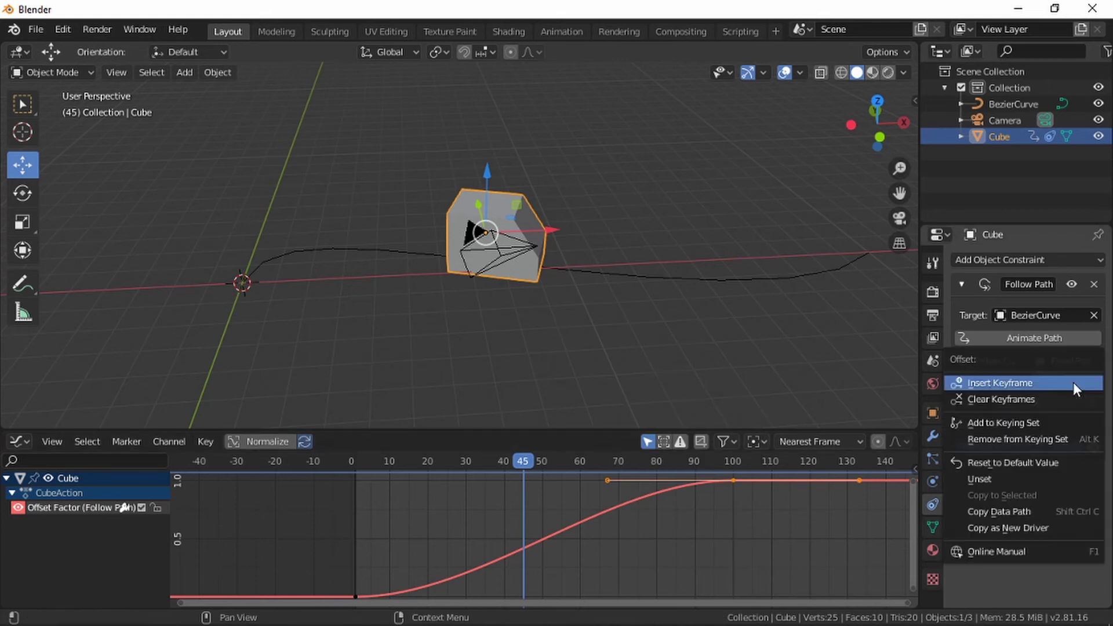
left_click(1035, 382)
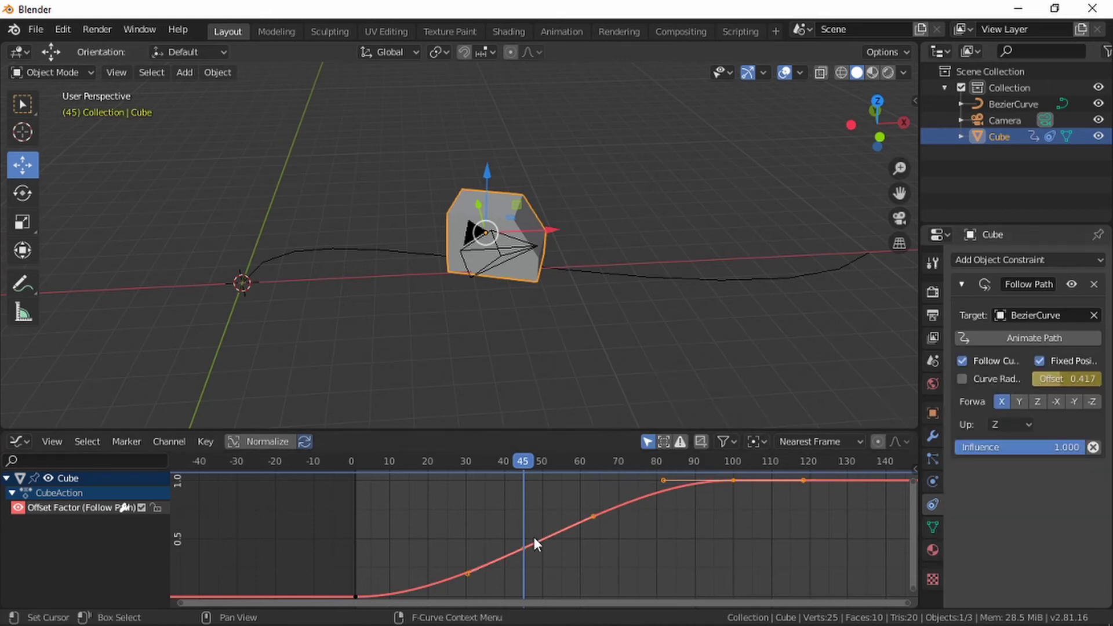
- Play the animation from the start with the added middle keyframe, and return the playhead to frame 1
left_click(358, 462)
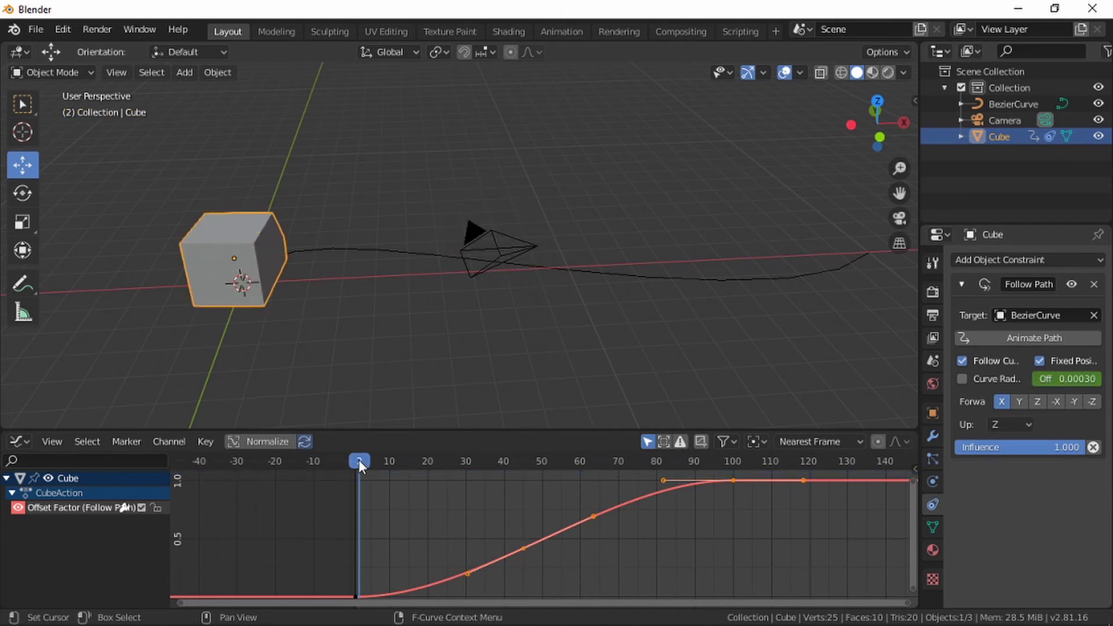
key("space")
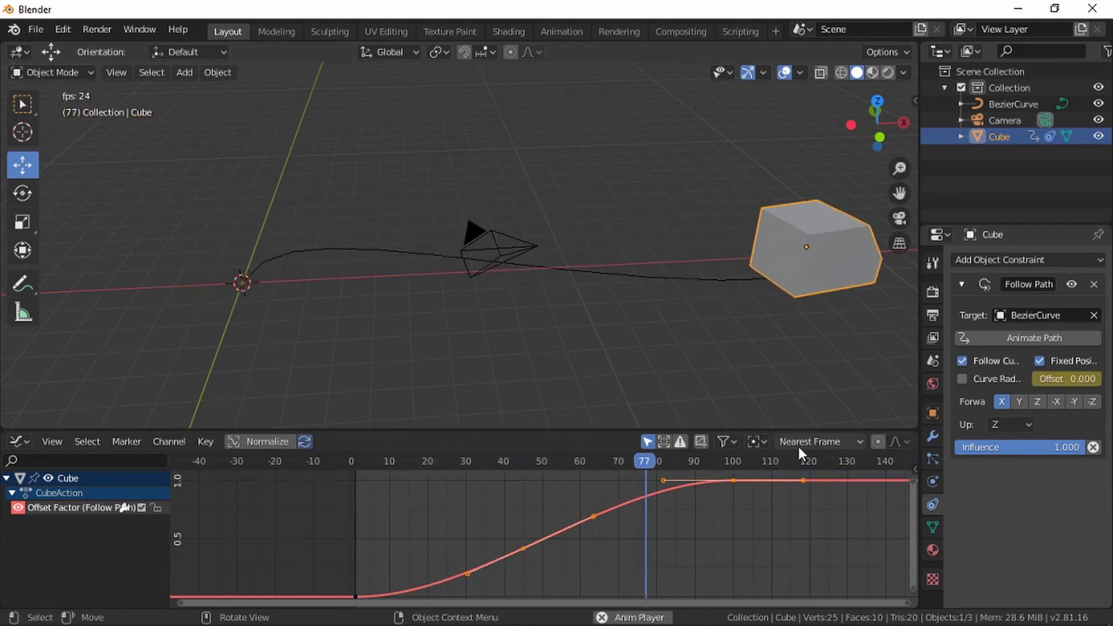
key("space")
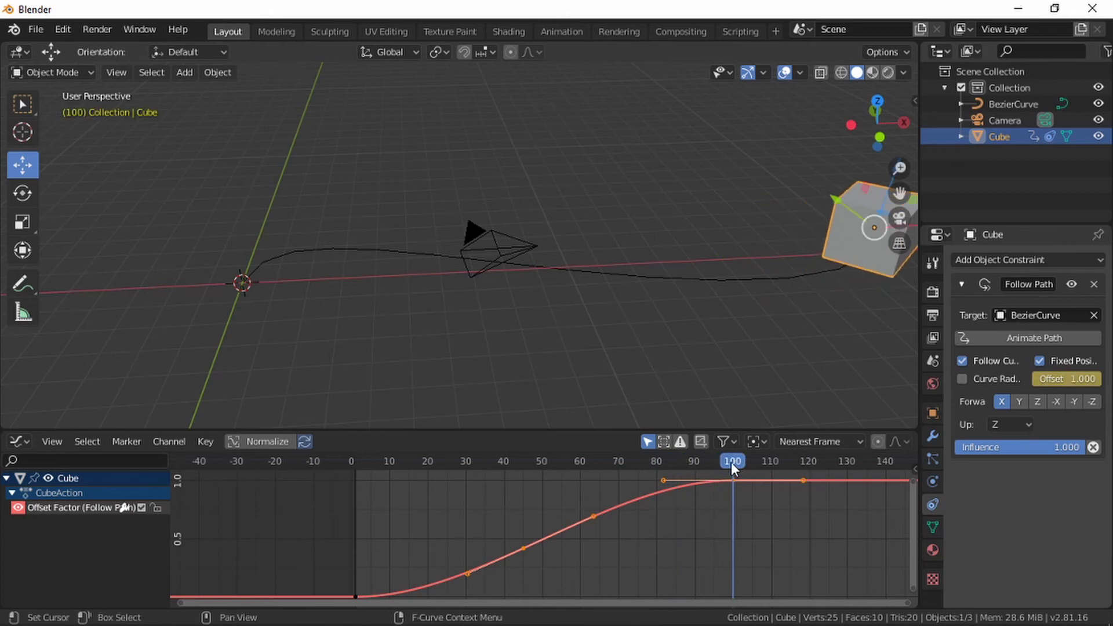
left_click_drag(732, 461, 356, 515)
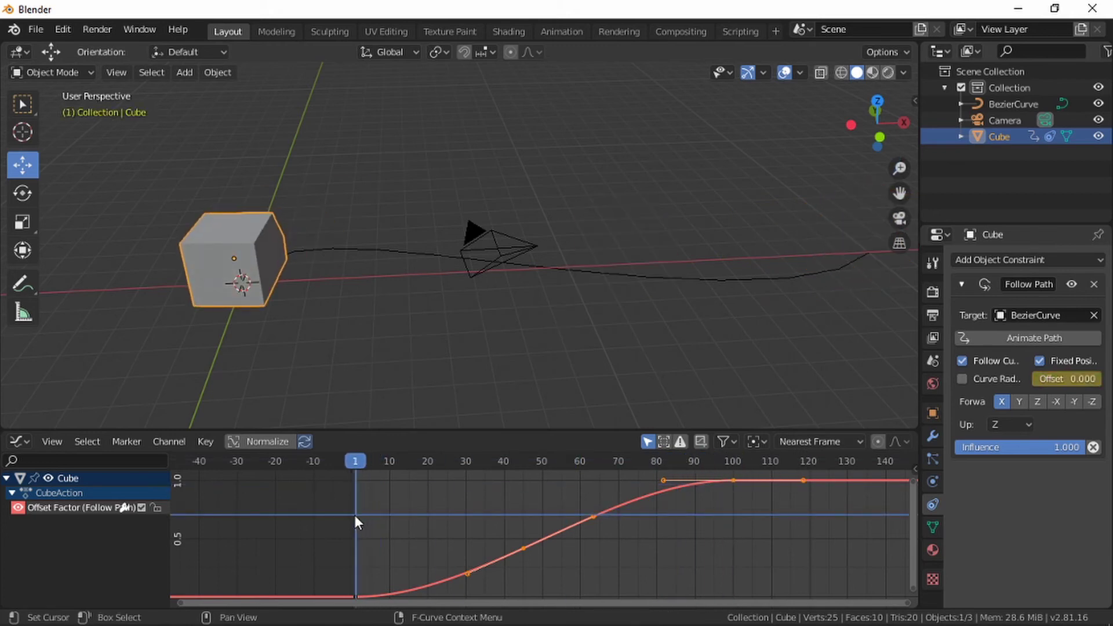
left_click(356, 458)
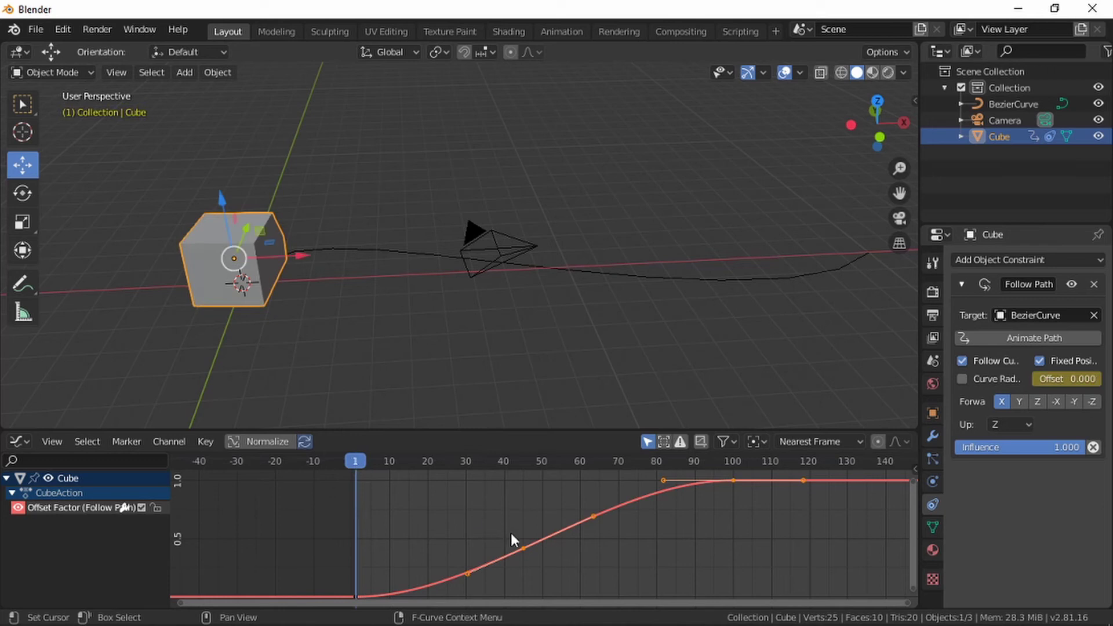
- Pull the outgoing handle of the frame 45 keyframe downward so the Offset curve dips, and play the animation
left_click(524, 548)
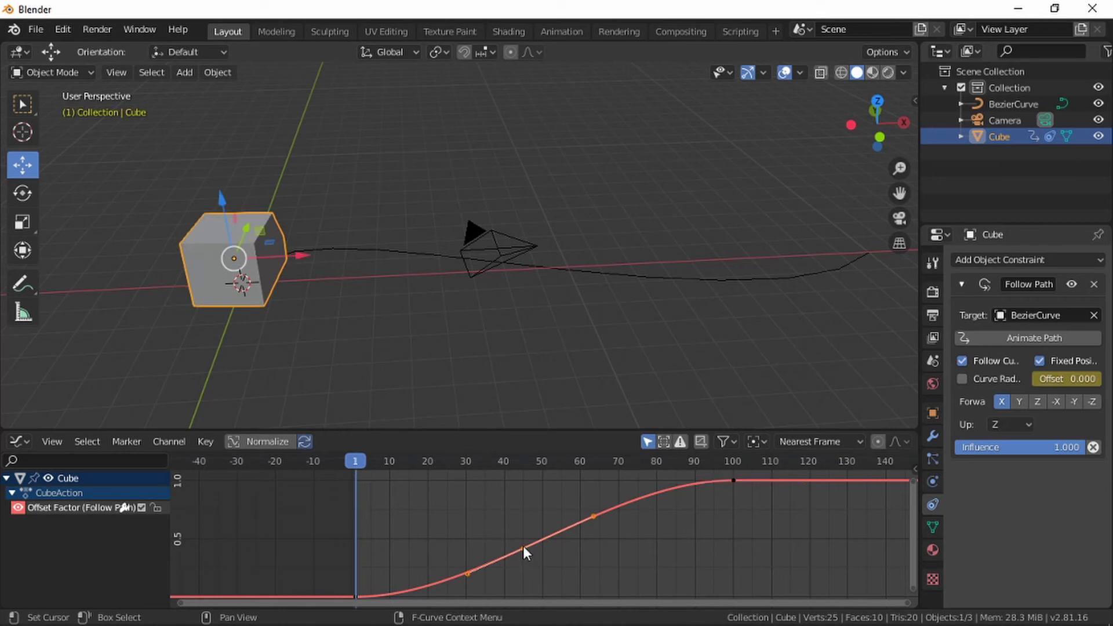
left_click(593, 517)
left_click_drag(593, 516, 606, 585)
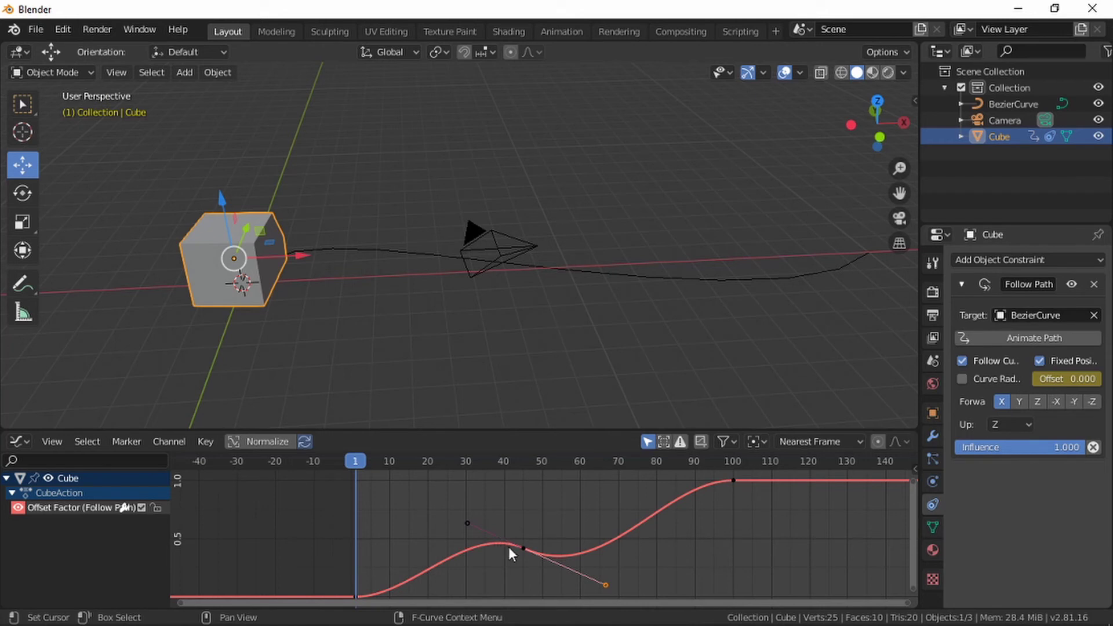
key("space")
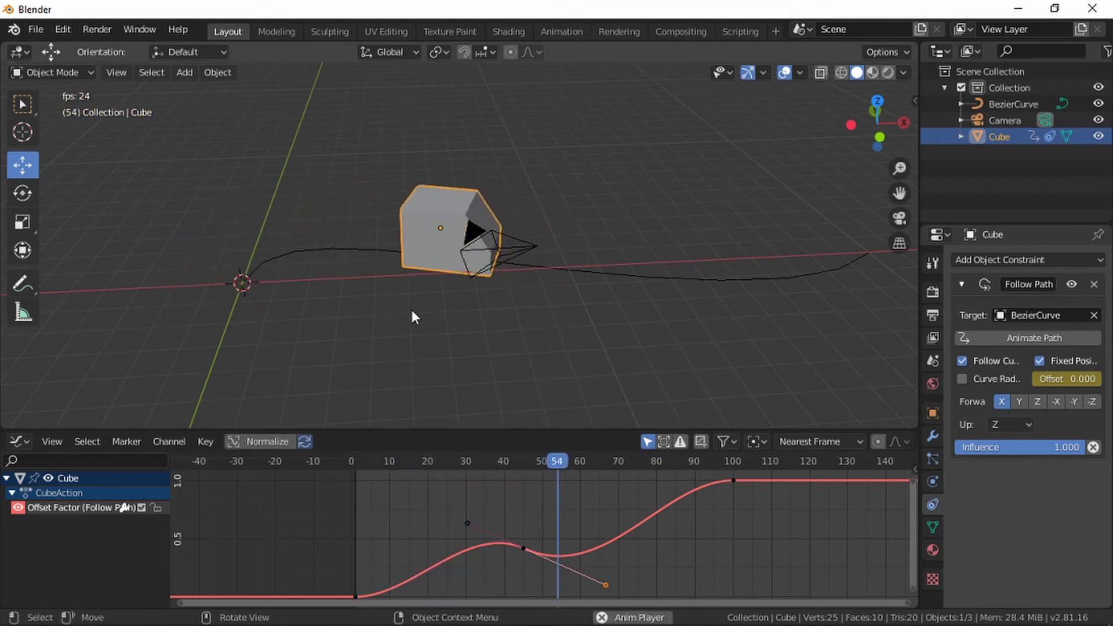
key("space")
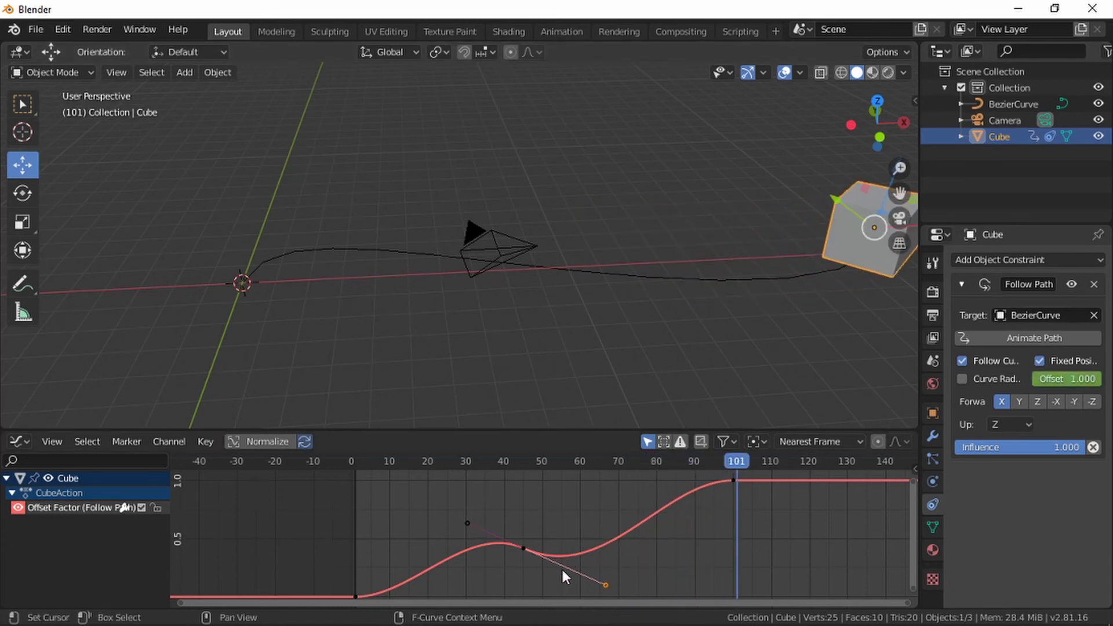
- Delete the frame 45 keyframe from the cube's Offset curve
left_click(524, 548)
right_click(524, 548)
left_click(509, 567)
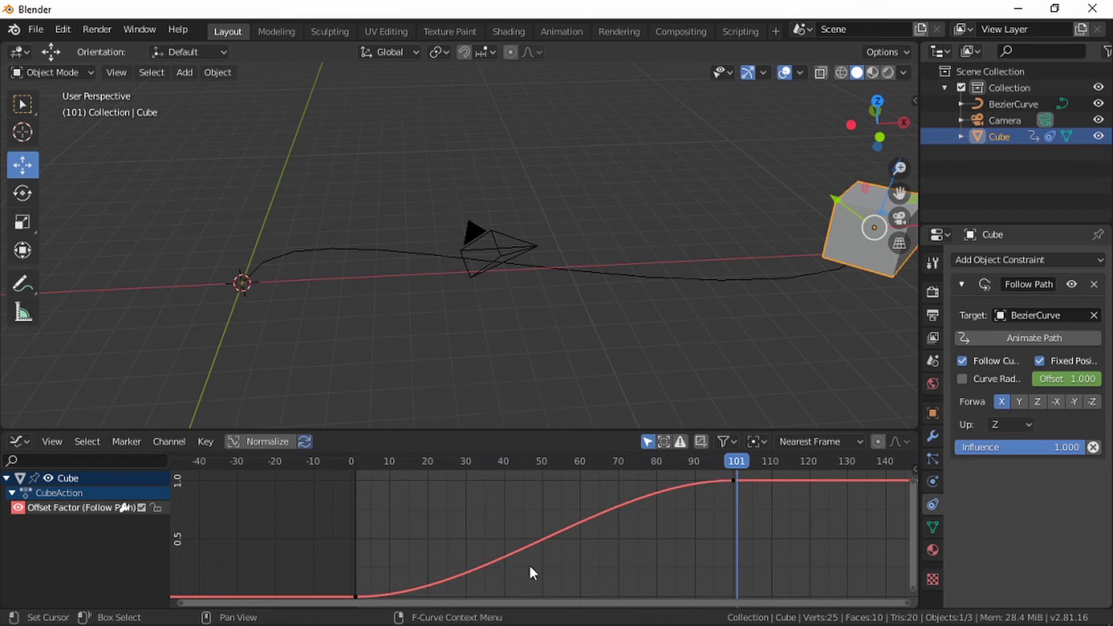
- Set the interpolation mode of the Offset curve's last keyframe, at frame 100, to Linear
left_click(733, 479)
right_click(733, 479)
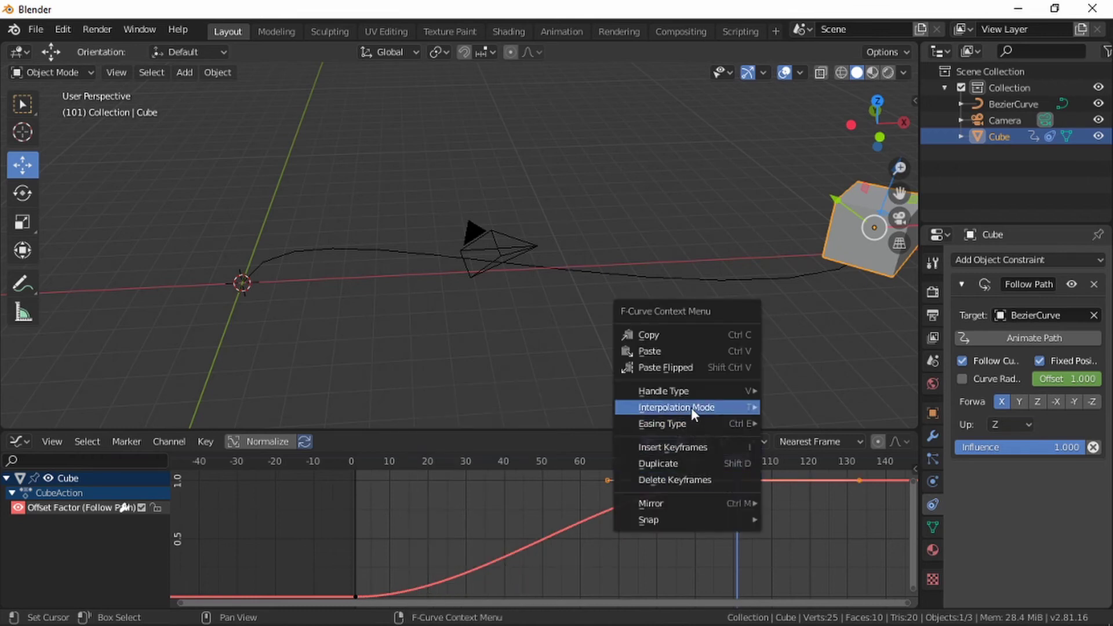
mouse_move(692, 409)
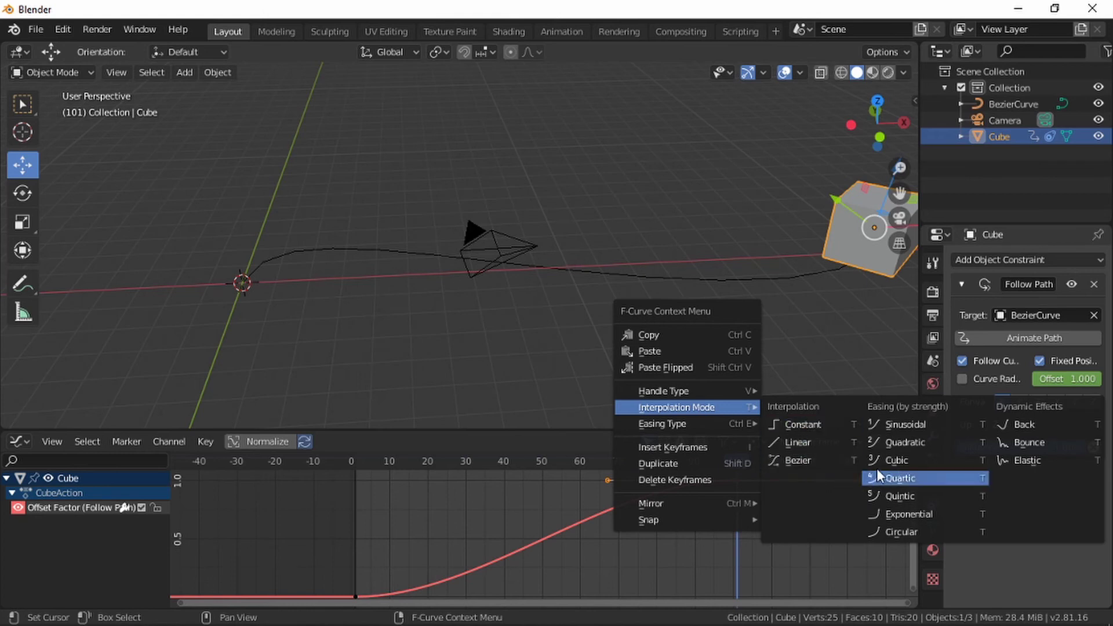
left_click(798, 445)
right_click(729, 480)
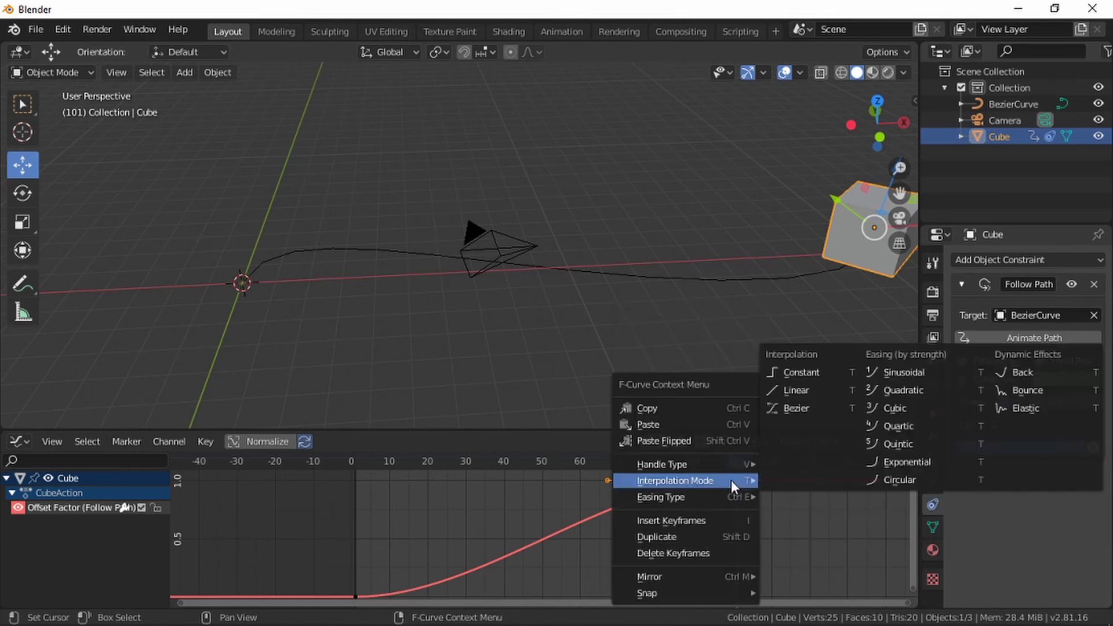
mouse_move(719, 480)
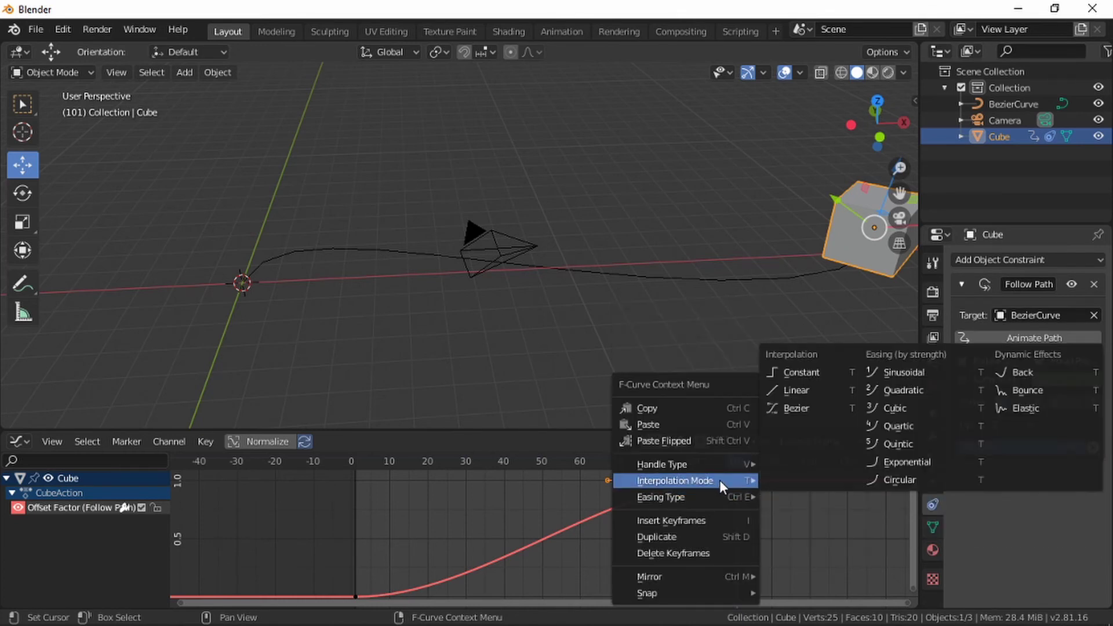
left_click(795, 390)
- Set the interpolation mode of the Offset curve's first keyframe to Linear
left_click(353, 593)
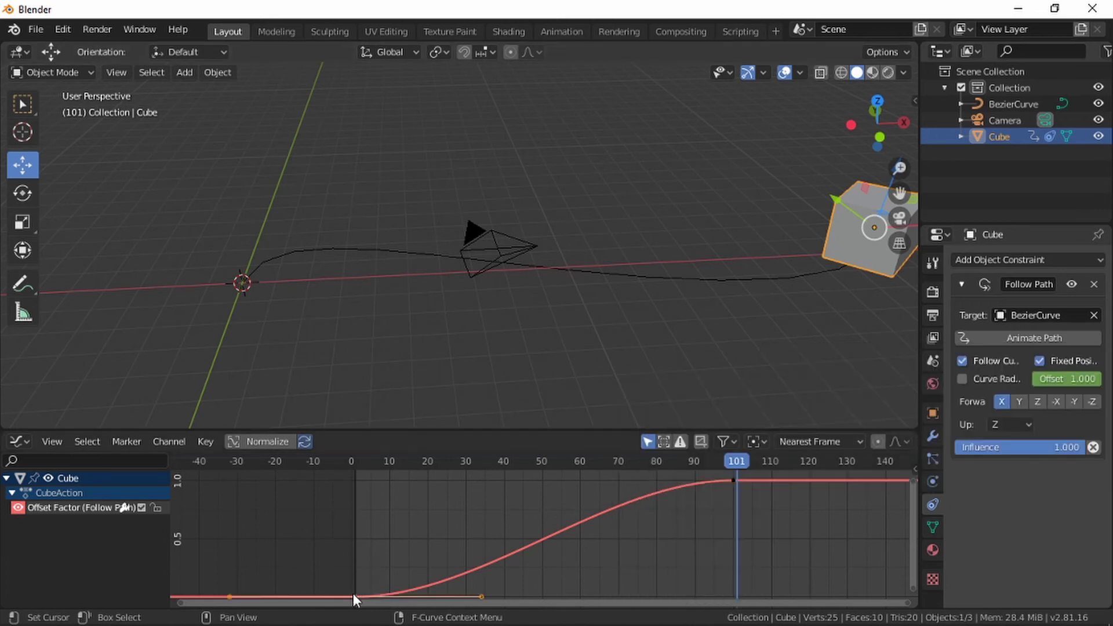
scroll(408, 523, "down", 1)
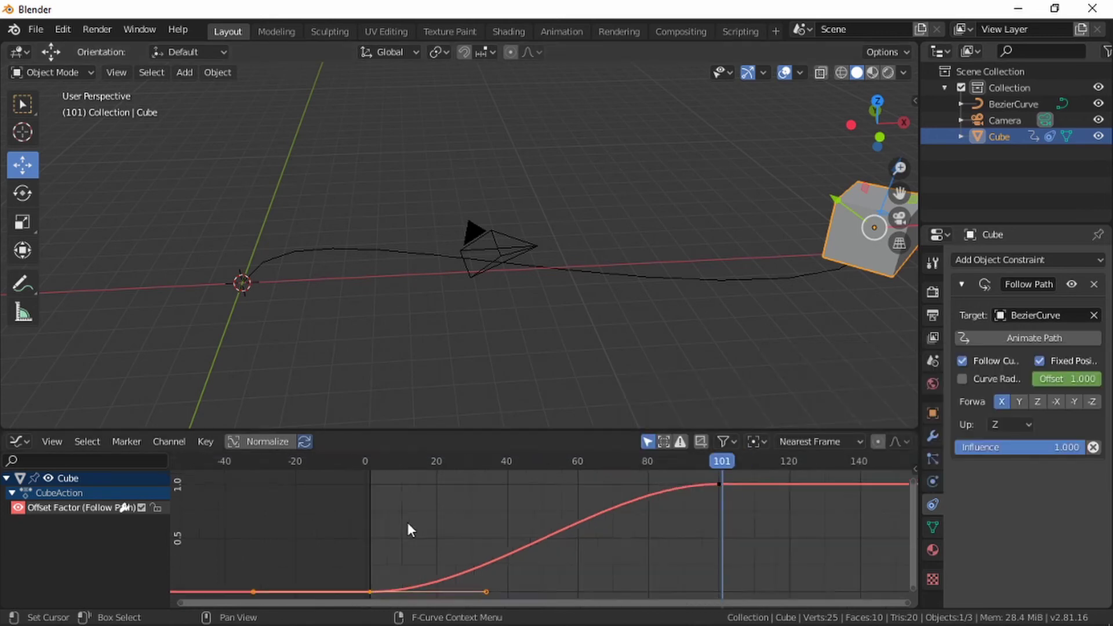
right_click(370, 593)
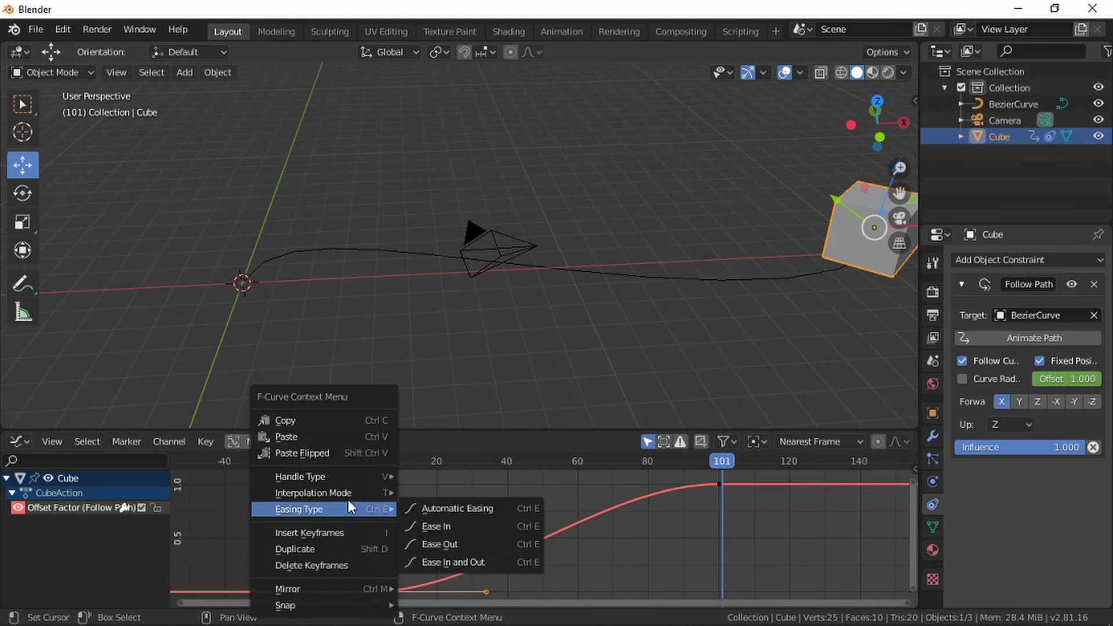
mouse_move(348, 496)
left_click(440, 400)
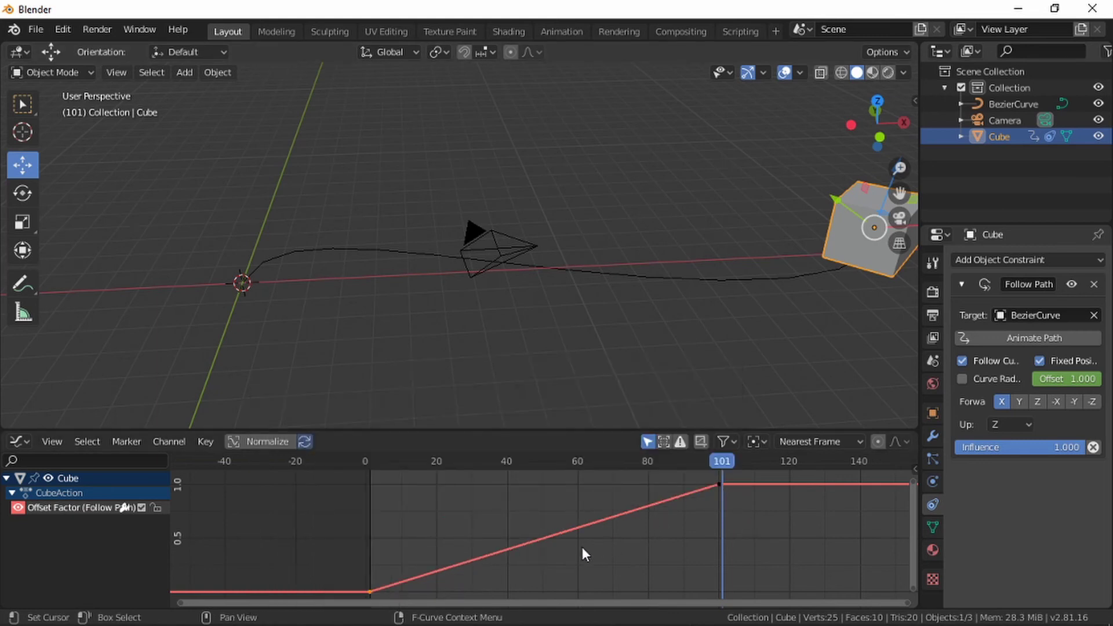
left_click(509, 516)
- Play the animation from frame 1 to check the cube's speed along the path with the straight Offset curve
left_click(460, 464)
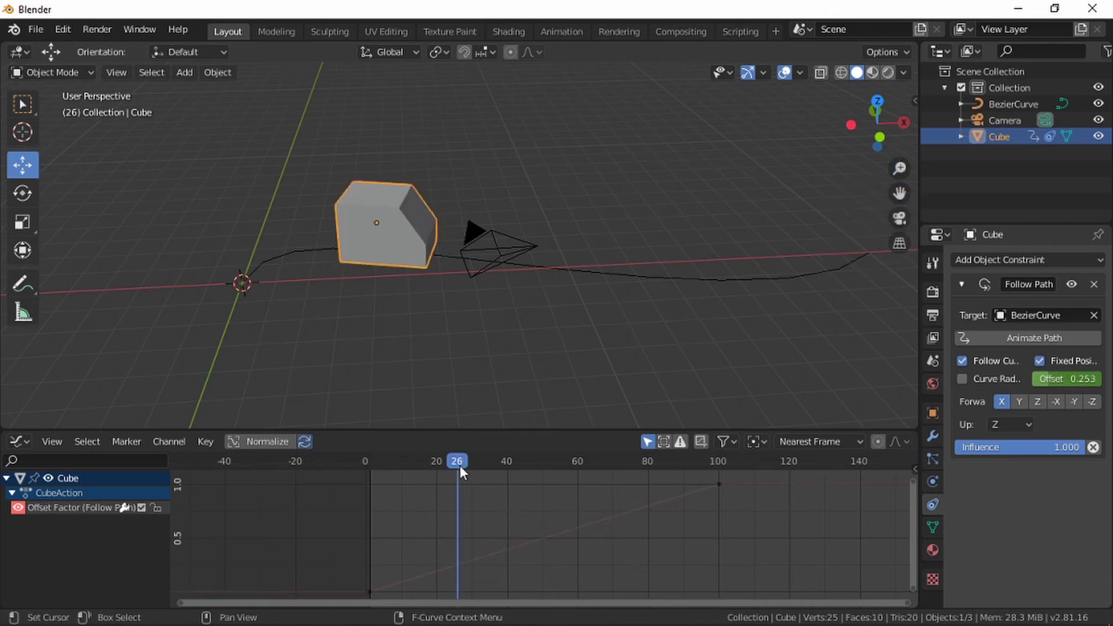
left_click_drag(458, 462, 370, 474)
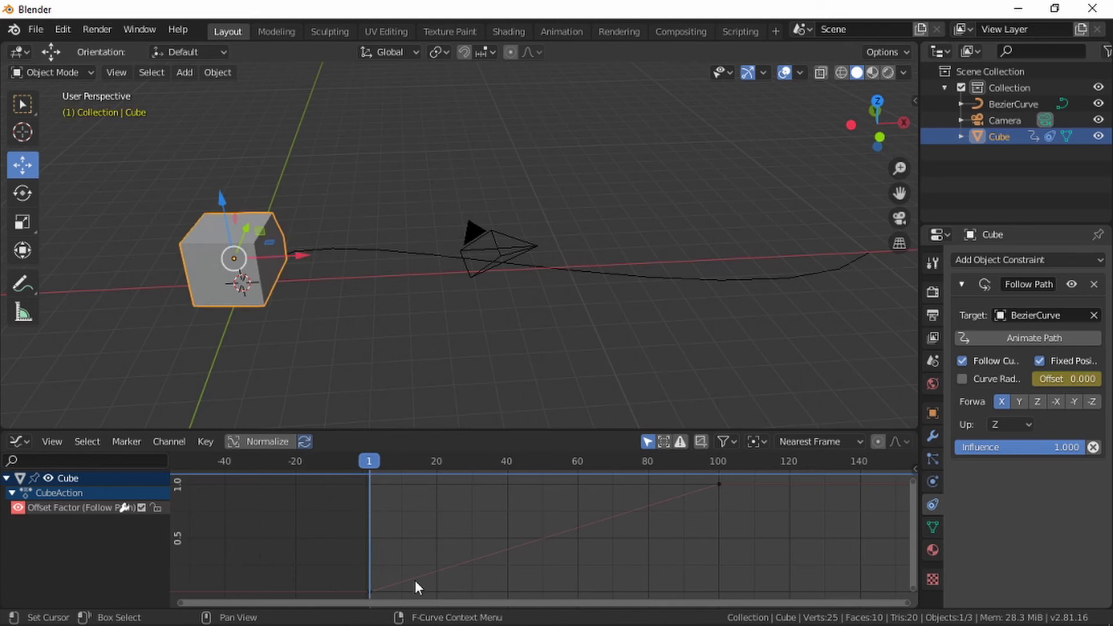
key("space")
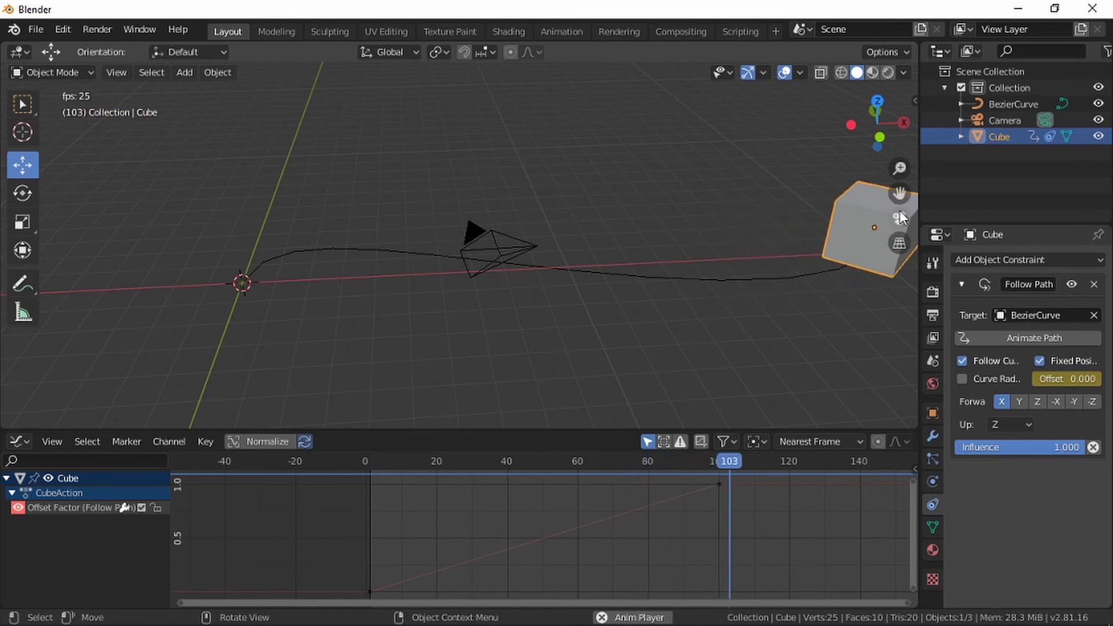
key("space")
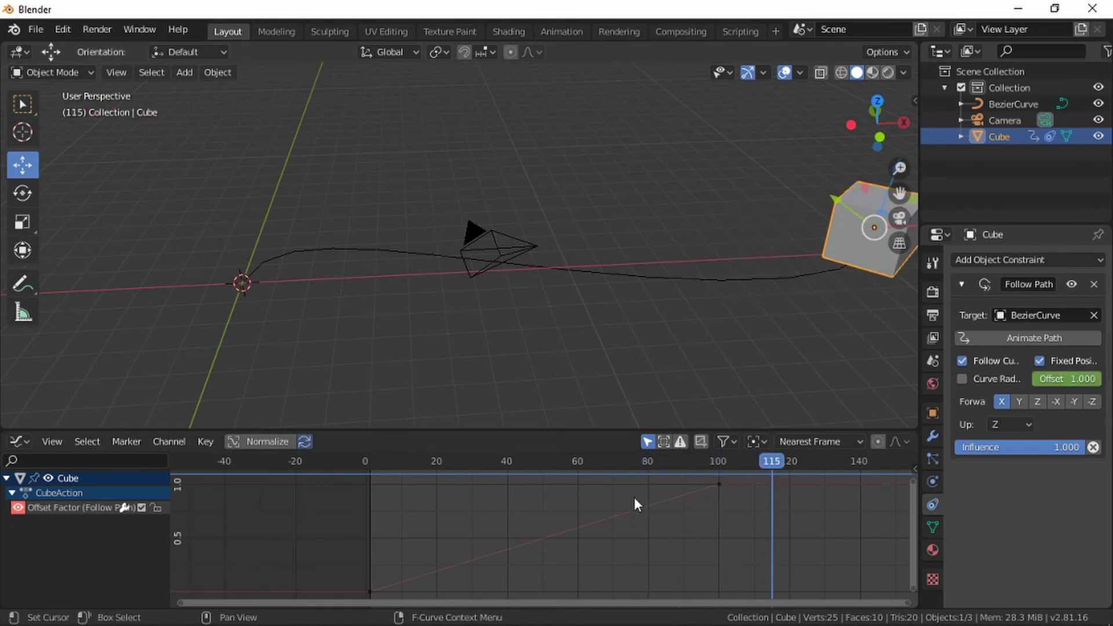
left_click_drag(586, 468, 370, 476)
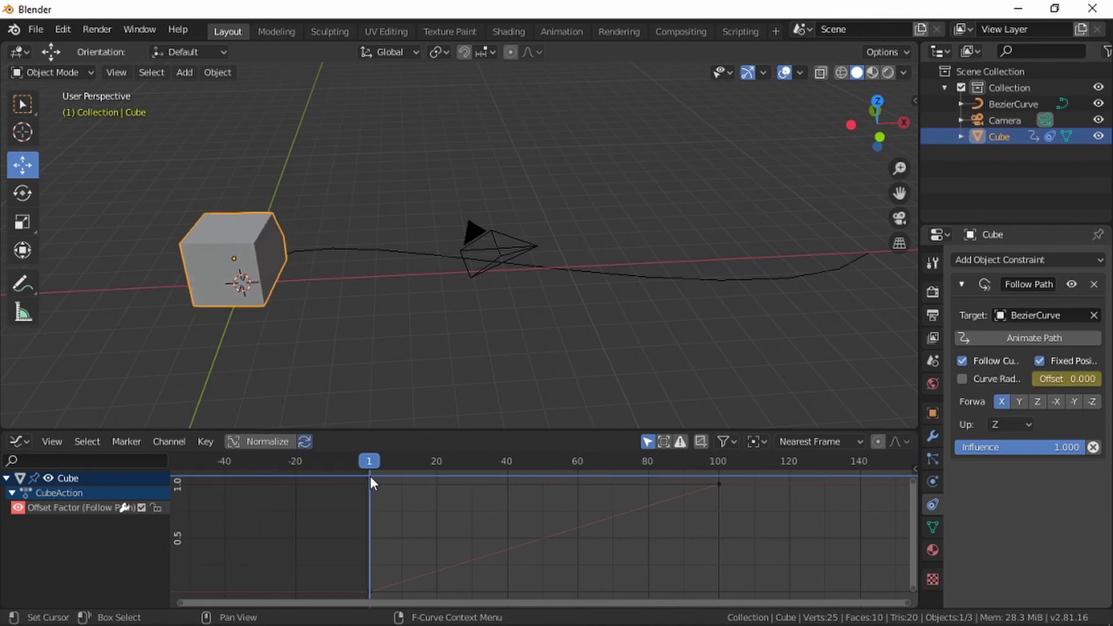
key("space")
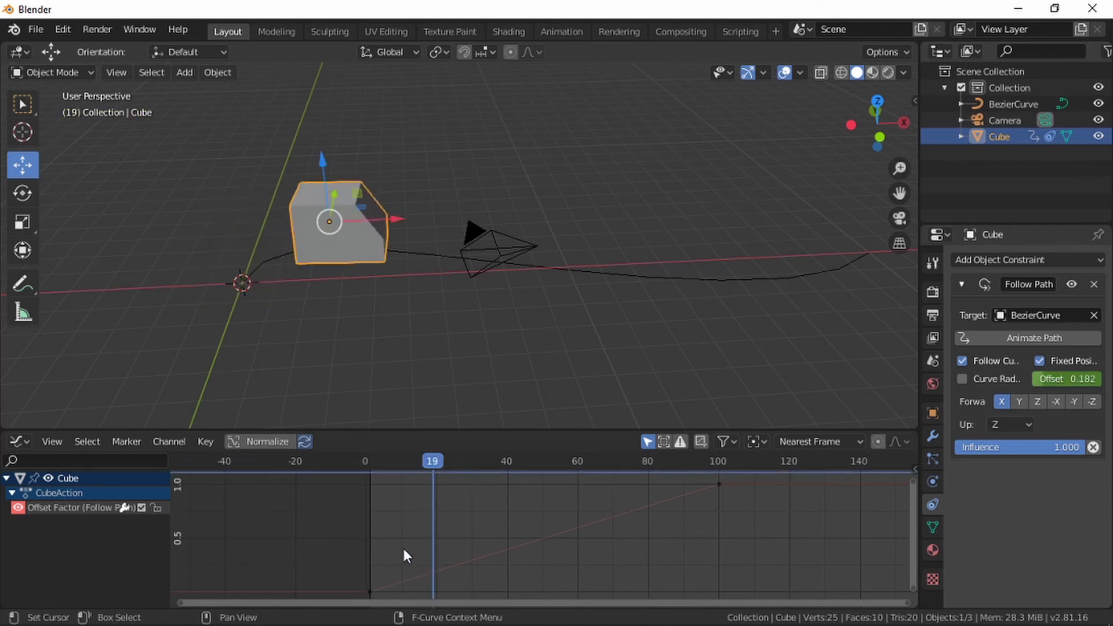
- Raise the Offset curve's first keyframe to about 1.0 and play the animation from frame 1
left_click_drag(370, 592, 376, 486)
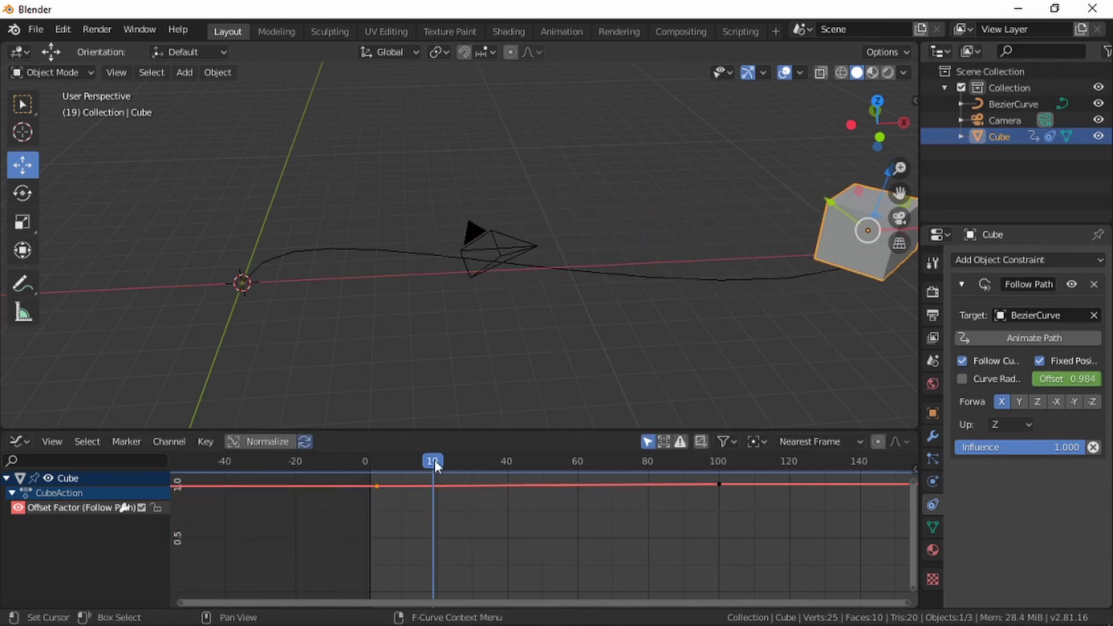
left_click_drag(434, 460, 371, 458)
key("space")
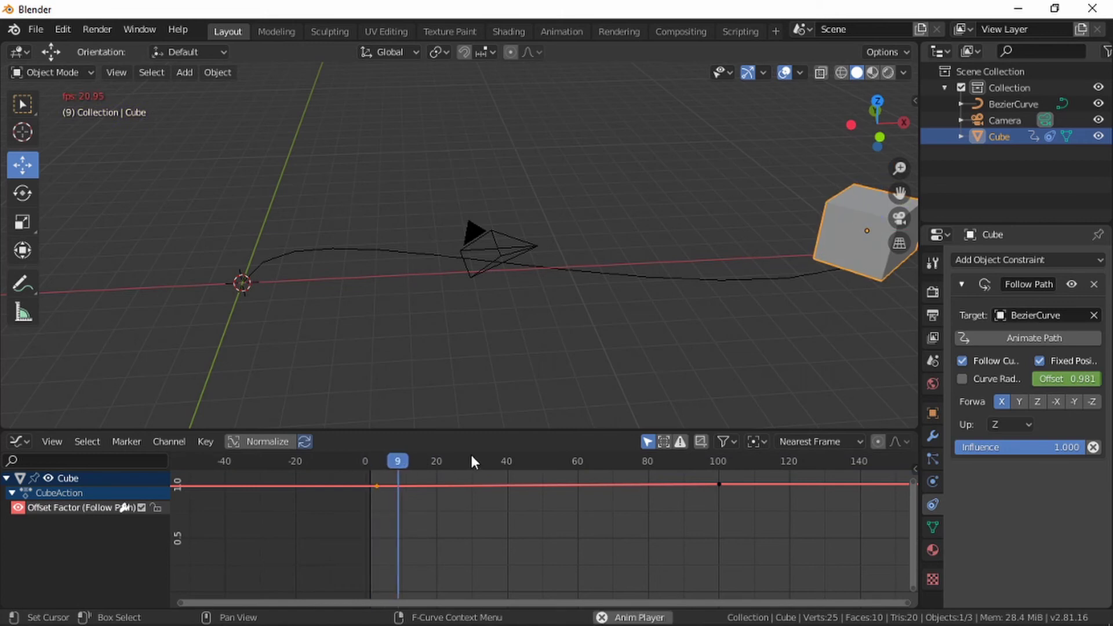
key("space")
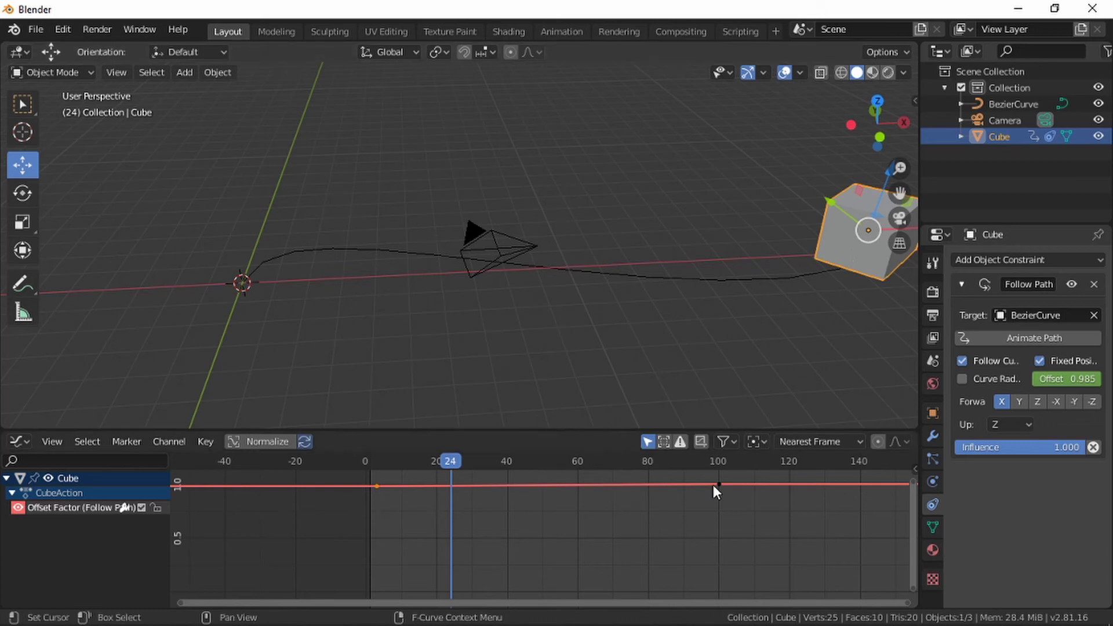
- Lower the Offset curve's last keyframe to about 0, play the reversed motion from frame 1, and return the playhead to frame 1
left_click_drag(714, 487, 722, 594)
left_click_drag(453, 463, 373, 486)
key("space")
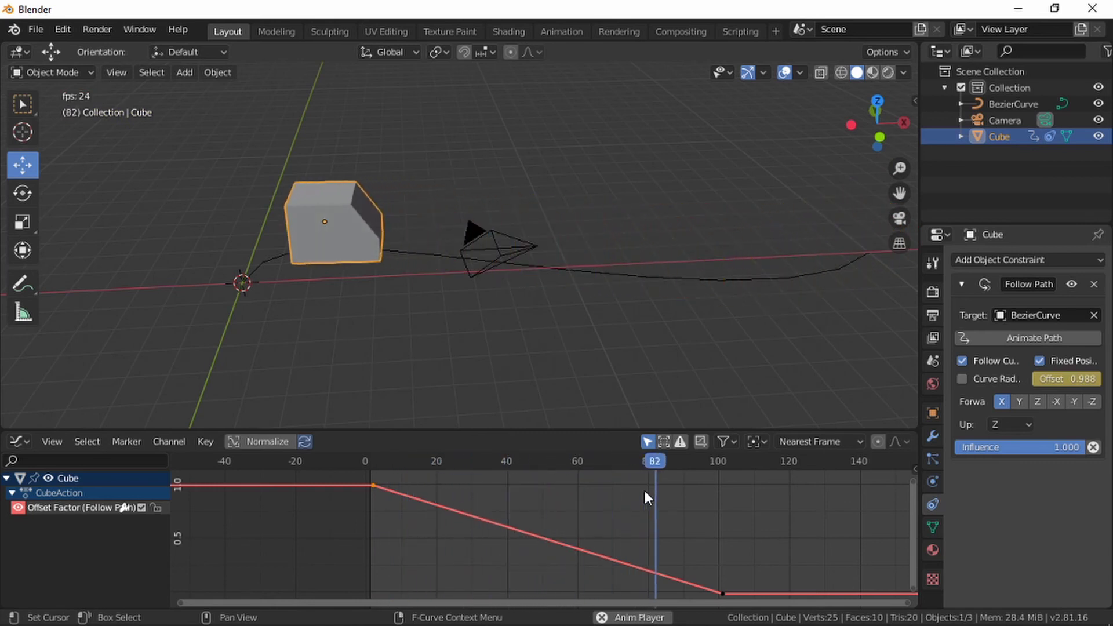
key("space")
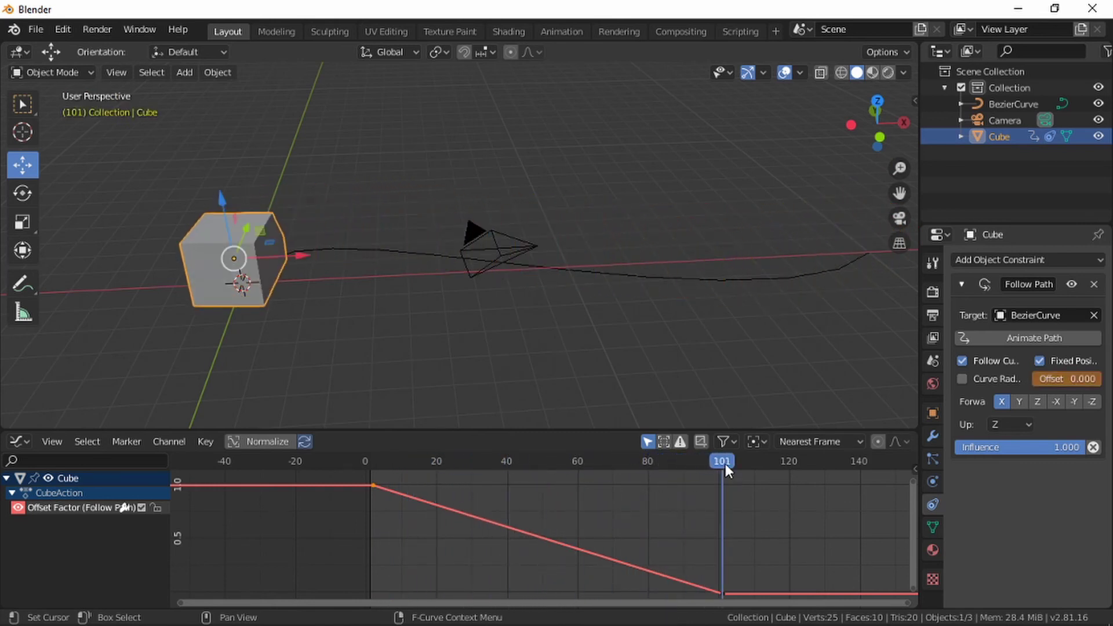
left_click_drag(726, 464, 371, 475)
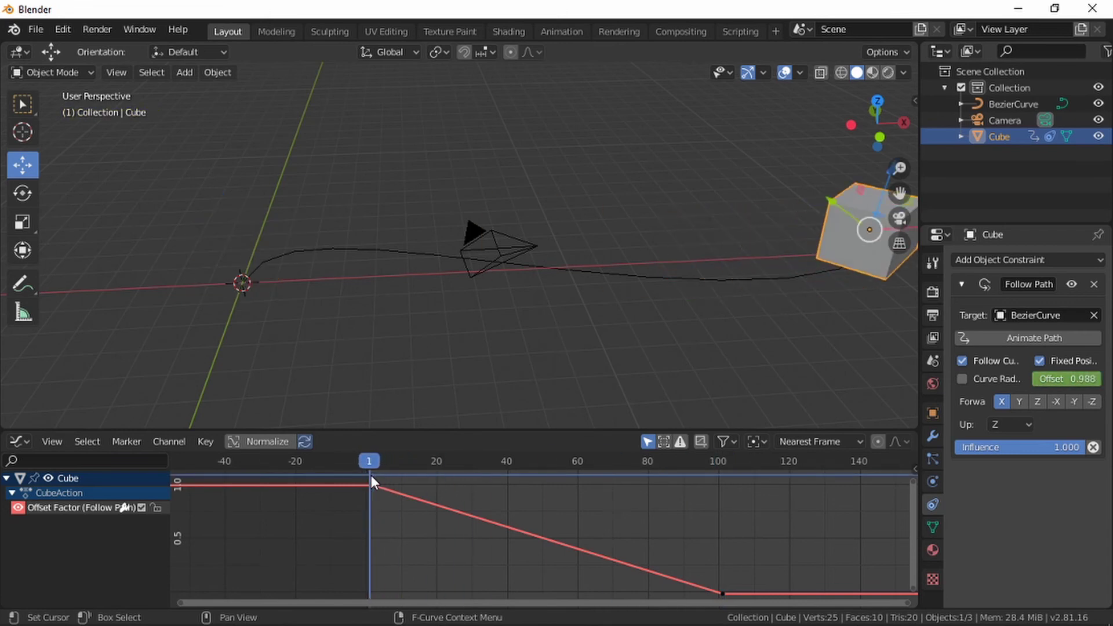
- Move the last Offset keyframe back up to about 1.0 and the first down to about 0, and play the animation
scroll(435, 496, "down", 1)
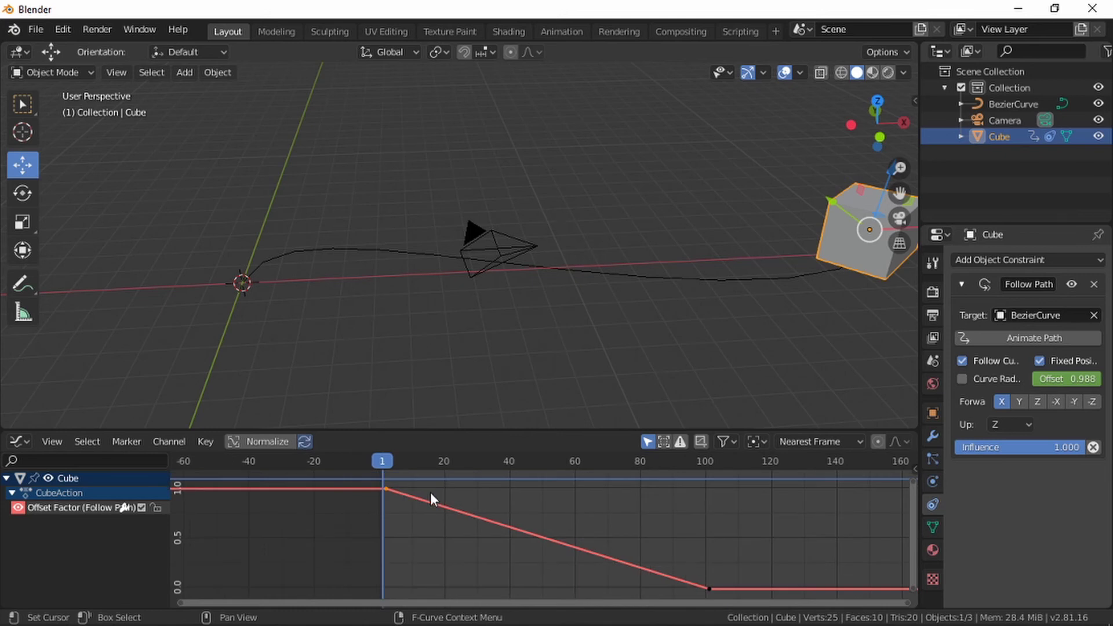
left_click_drag(708, 587, 706, 487)
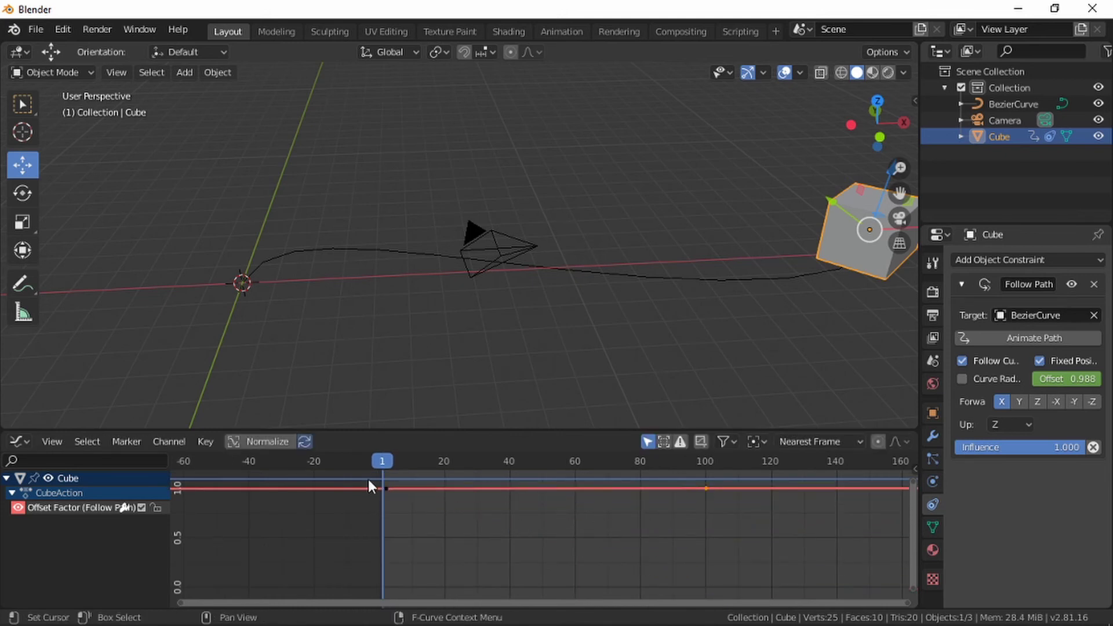
scroll(406, 504, "down", 1)
left_click_drag(409, 498, 409, 584)
key("space")
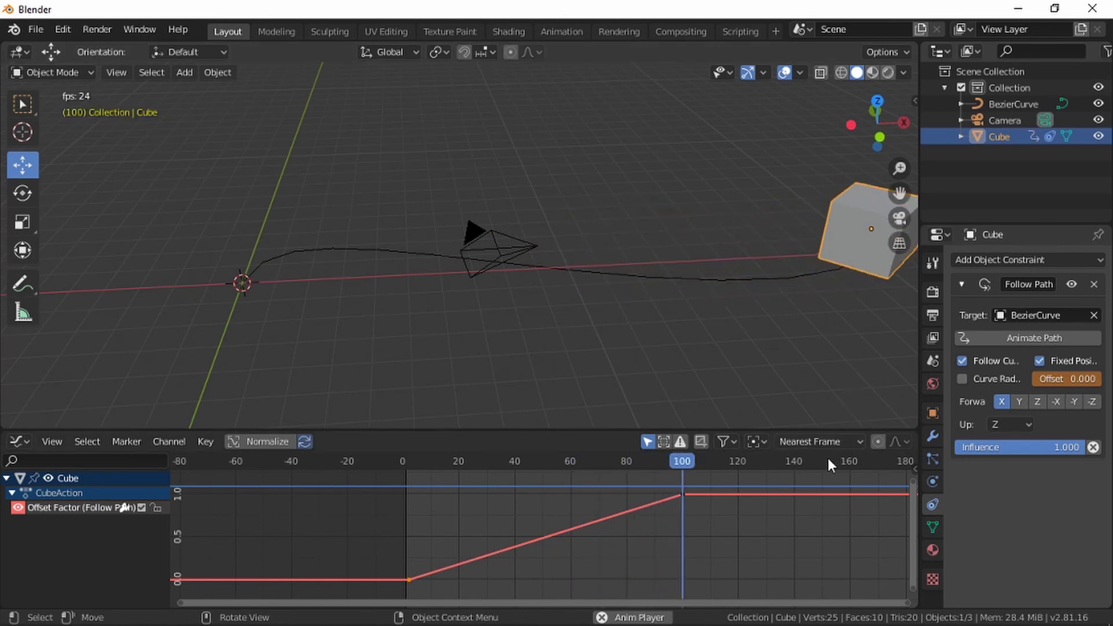
key("space")
- Lower the Offset curve's last keyframe below zero, to about -0.4, and play the animation from frame 2
scroll(647, 465, "down", 2)
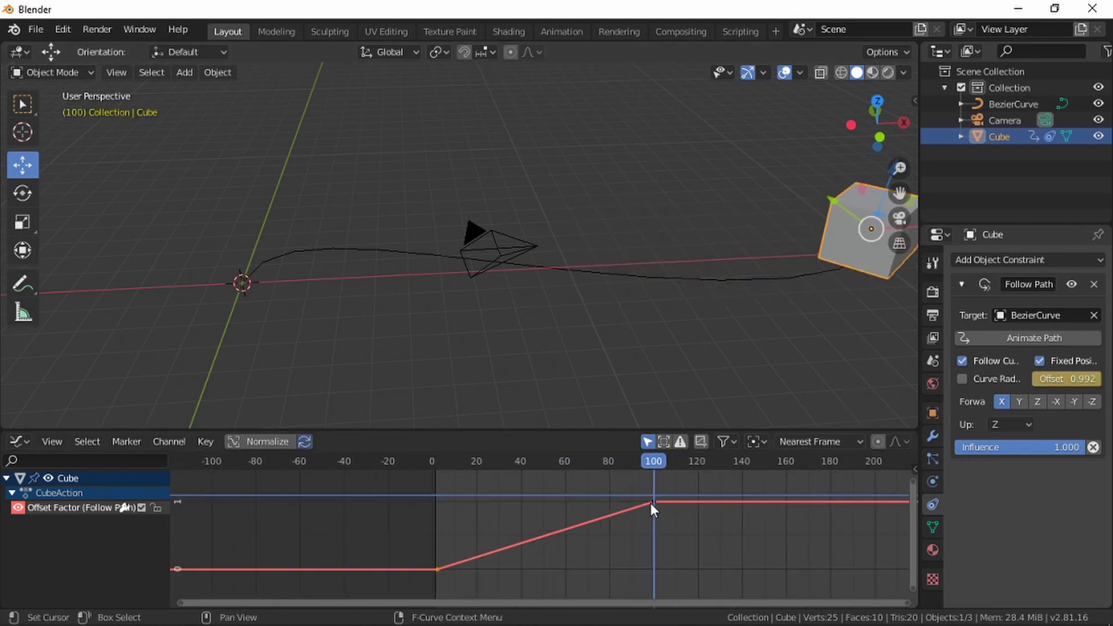
left_click_drag(653, 502, 656, 594)
left_click(477, 521)
left_click_drag(445, 464, 437, 464)
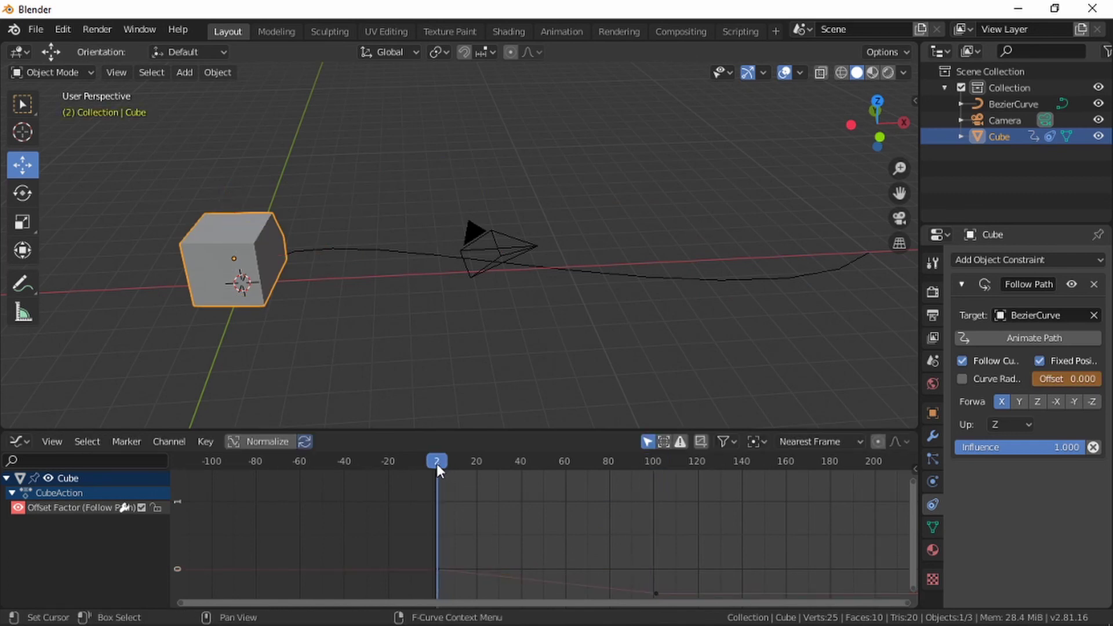
key("space")
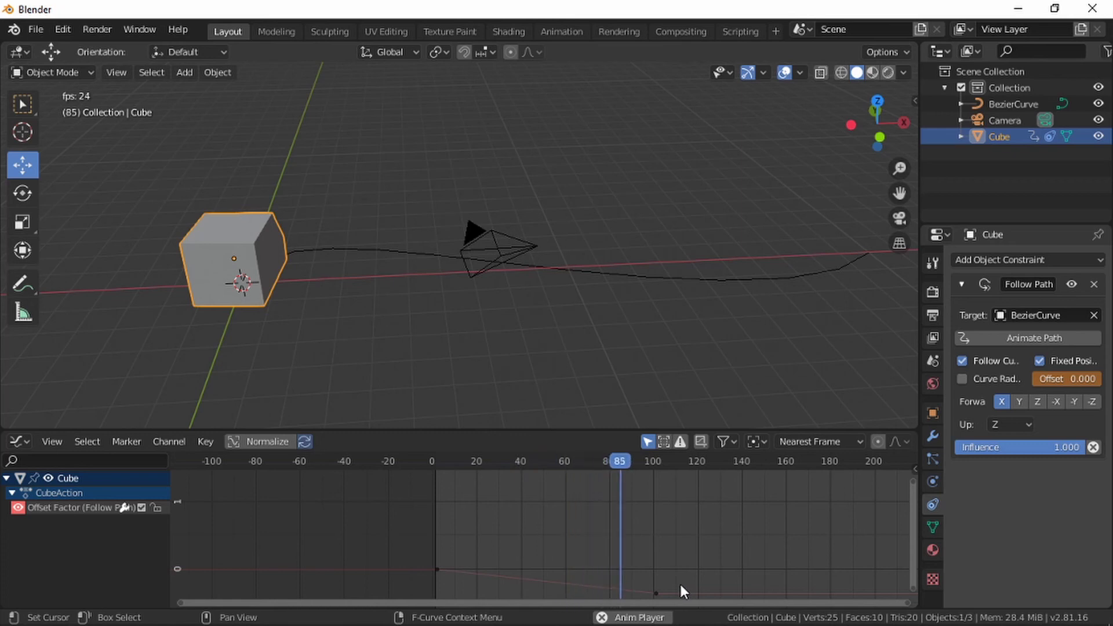
key("space")
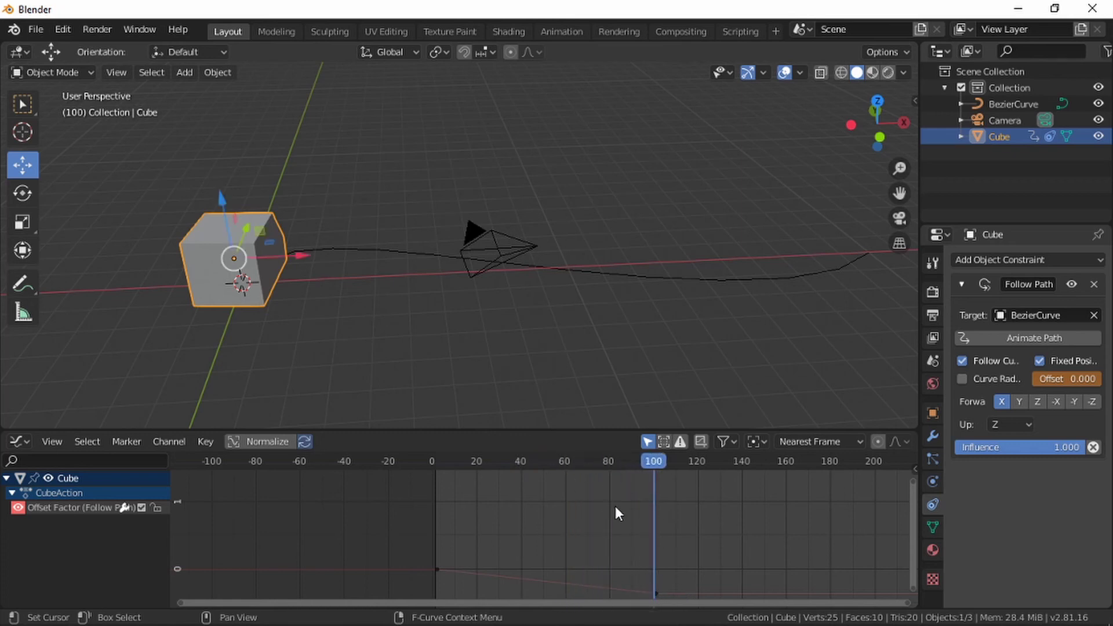
- From frame 2, lower the last Offset keyframe further to about -0.5 at frame 100 and play the animation
left_click_drag(651, 462, 437, 464)
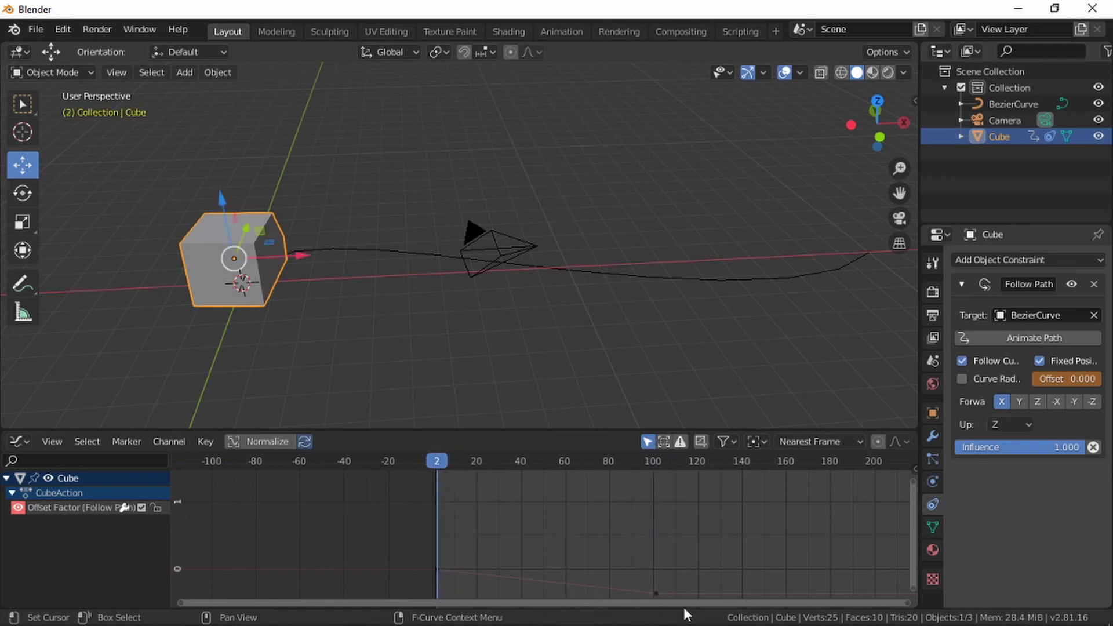
left_click(656, 591)
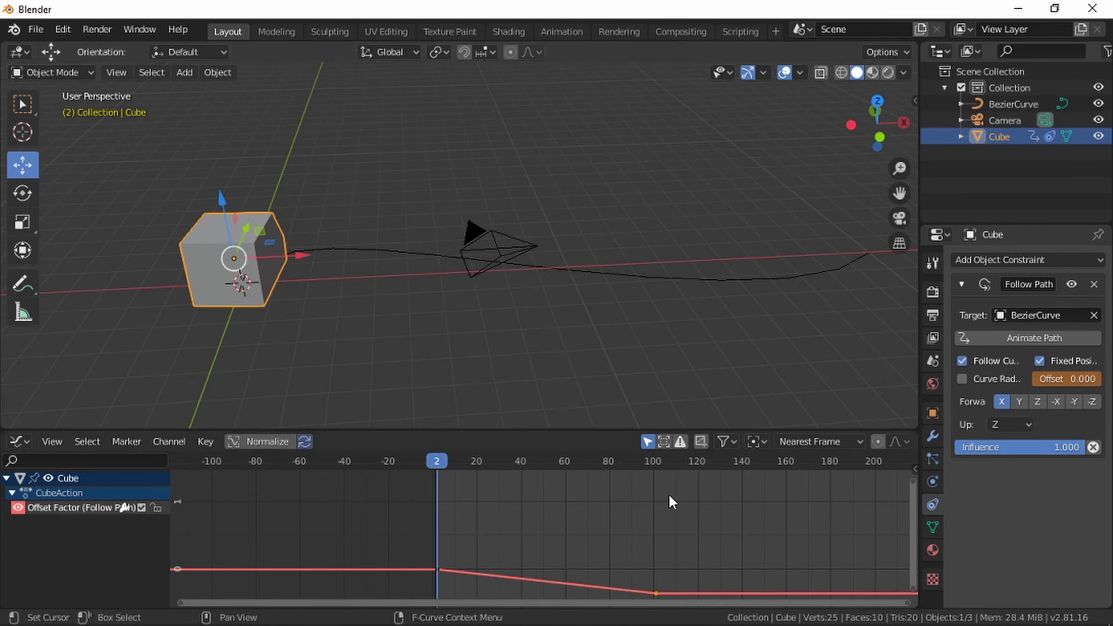
scroll(669, 495, "down", 3)
scroll(680, 504, "up", 4)
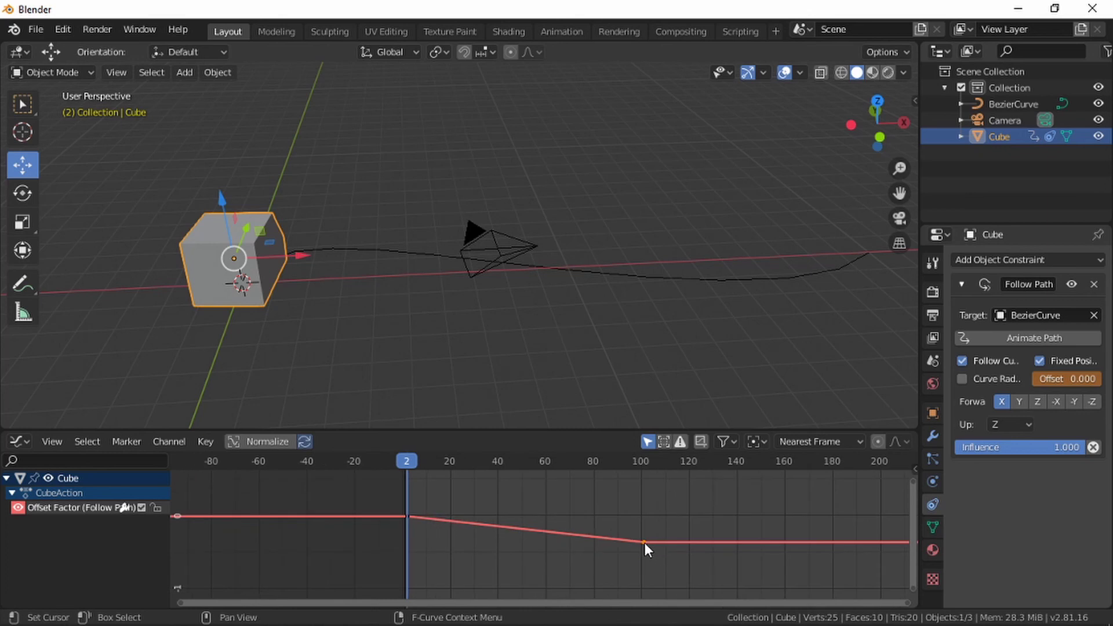
left_click_drag(645, 542, 642, 555)
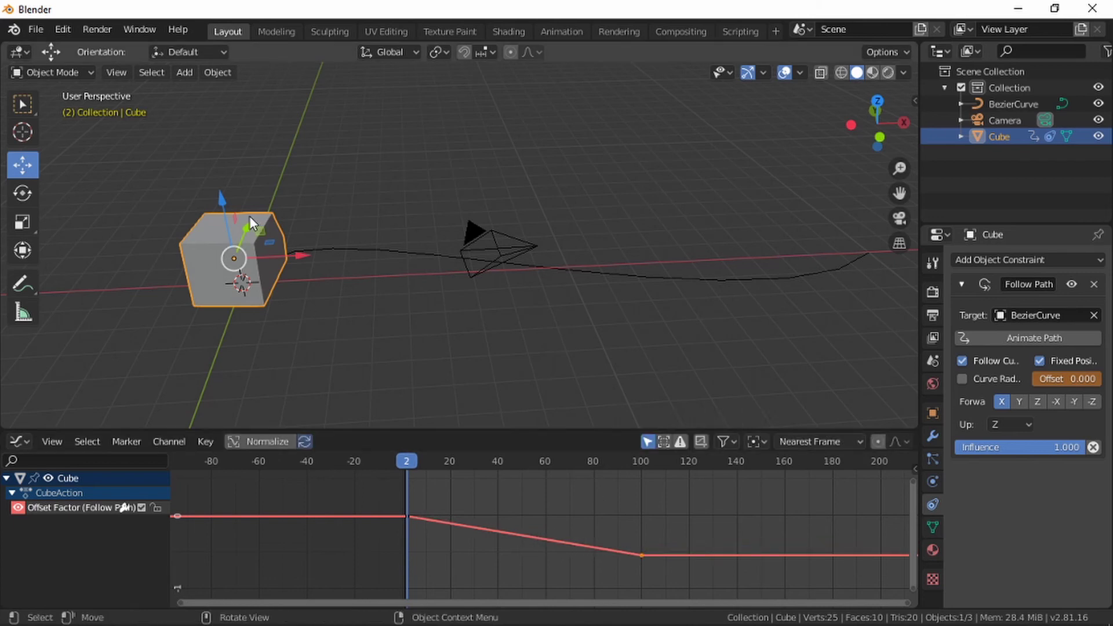
key("space")
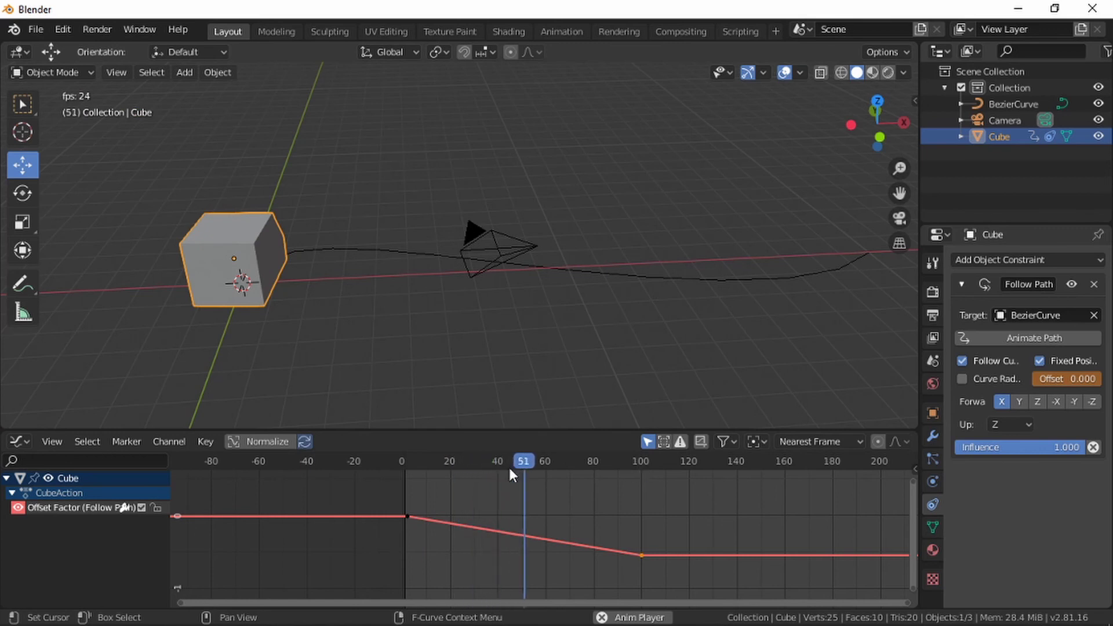
key("space")
- Raise the Offset curve's last keyframe above zero, to about 0.2 at frame 100
scroll(655, 554, "down", 2)
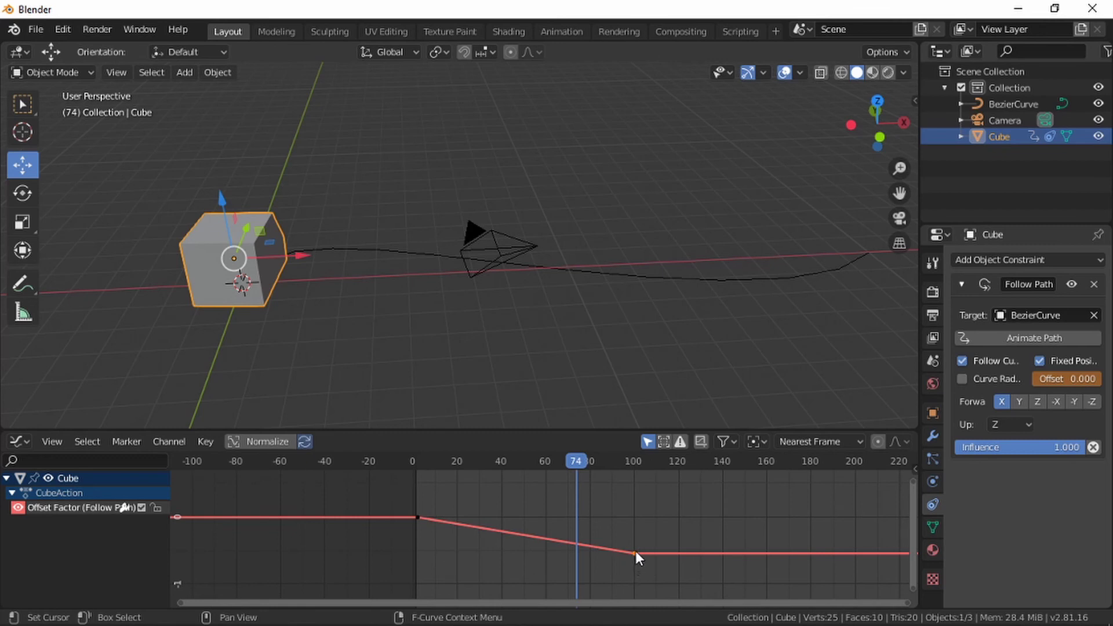
left_click_drag(633, 553, 633, 502)
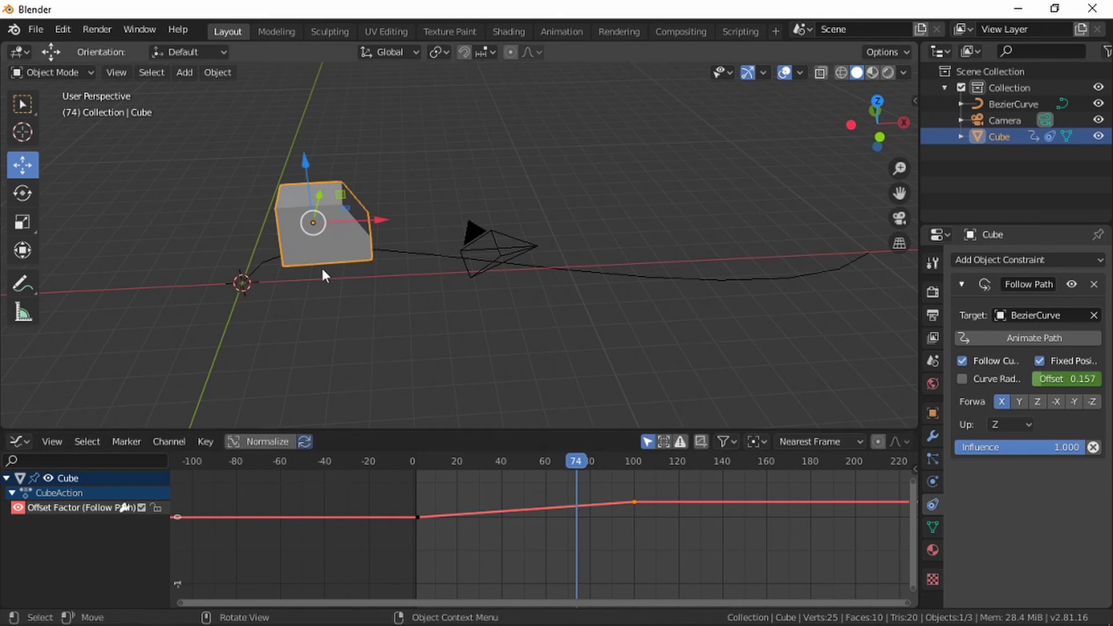
- Deselect the keyframes and play the animation from frame 2 to check the cube's movement along the path
left_click(429, 486)
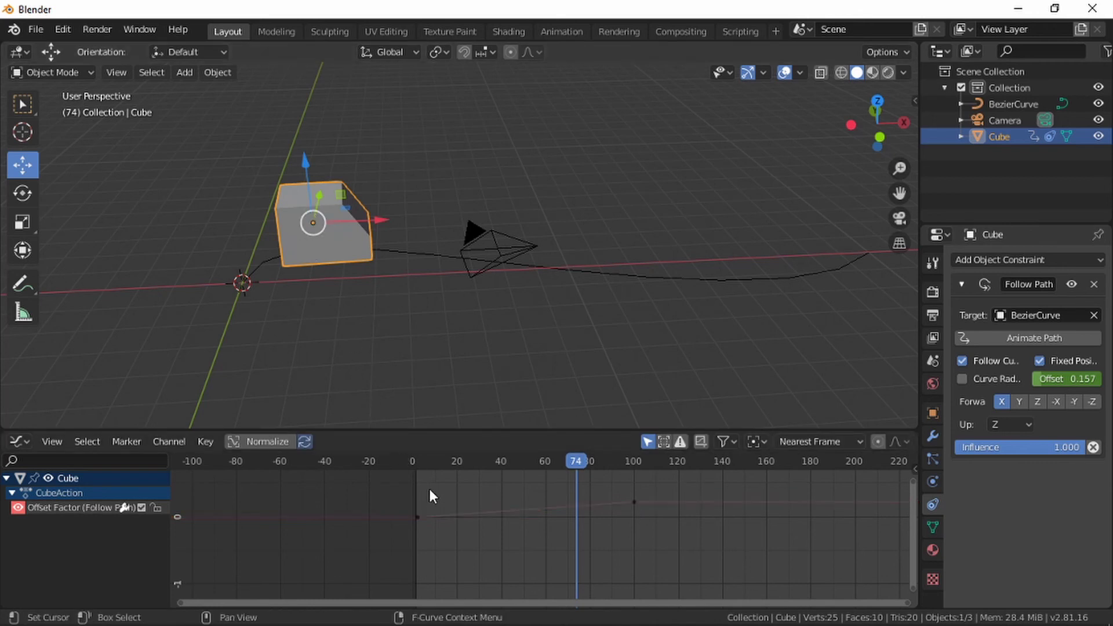
left_click(429, 464)
left_click_drag(423, 463, 419, 464)
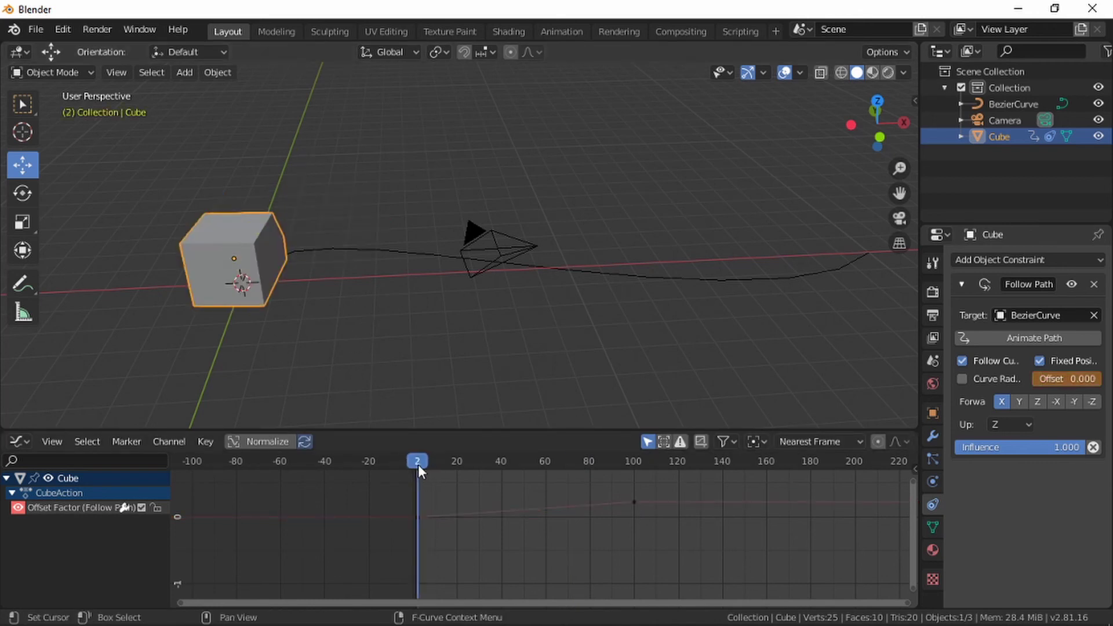
key("space")
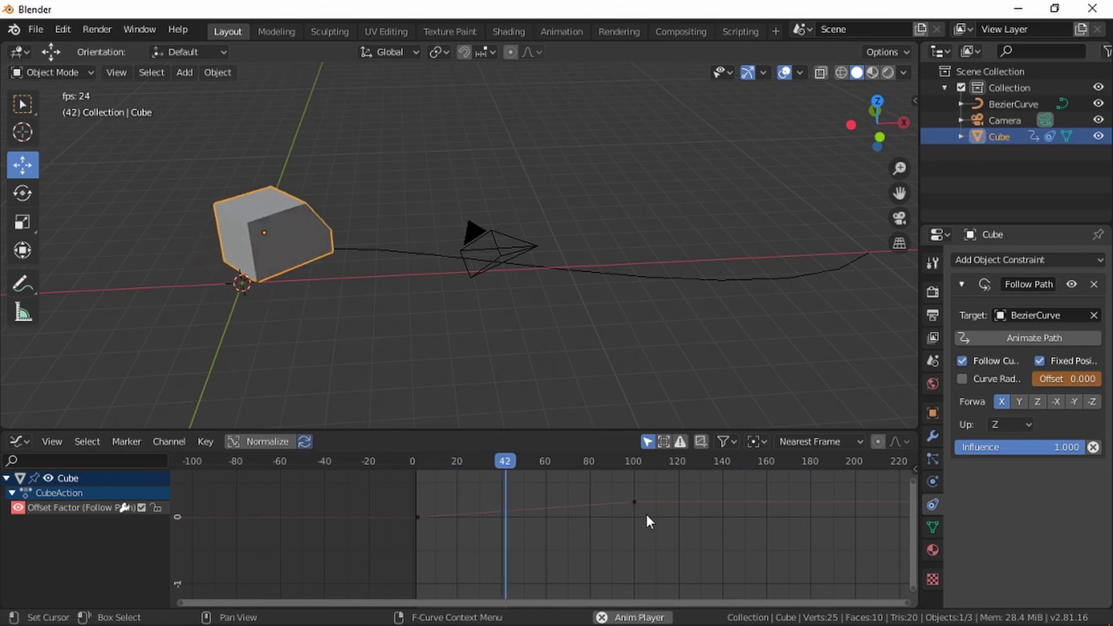
key("space")
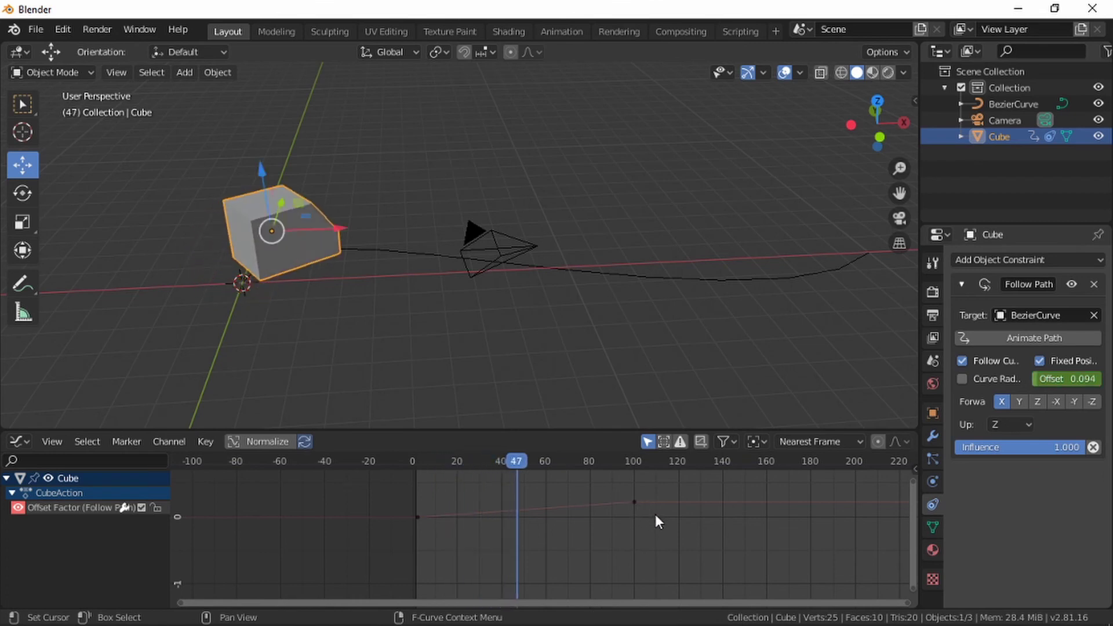
scroll(656, 513, "up", 1)
middle_click_drag(683, 511, 678, 547)
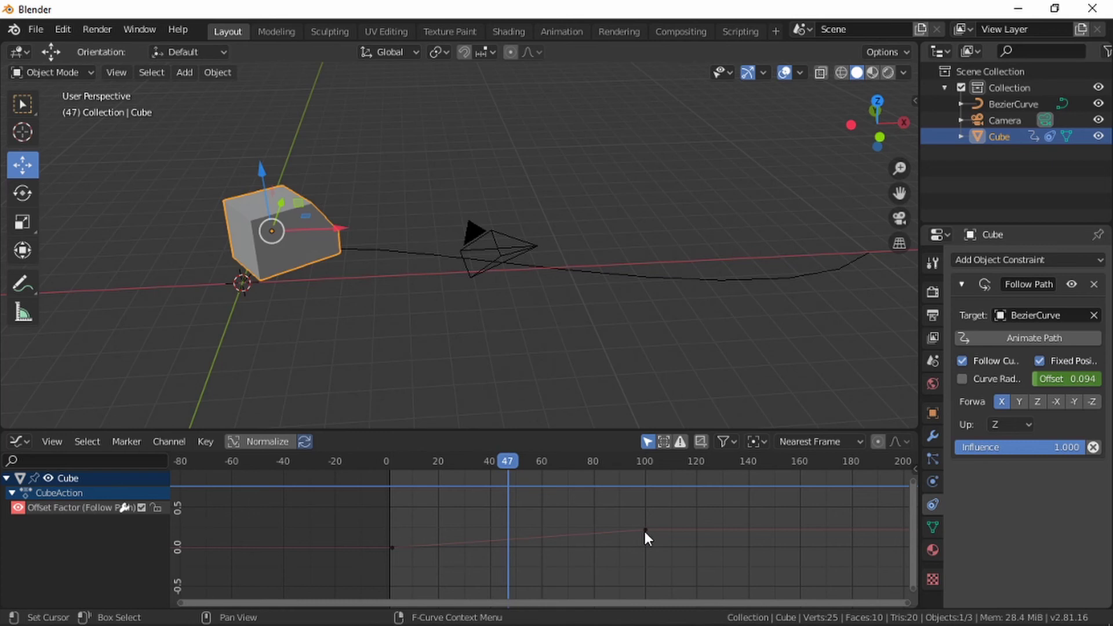
key("space")
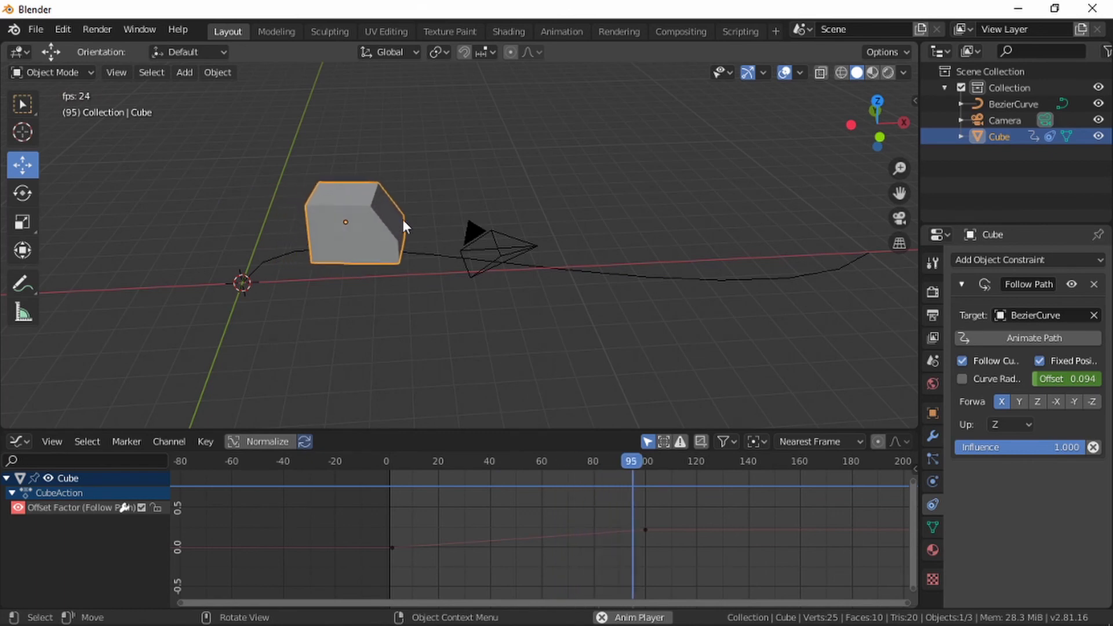
key("space")
- Raise the Offset curve's last keyframe to about 0.9 near frame 100 and play the animation from frame 1
left_click_drag(510, 467, 394, 473)
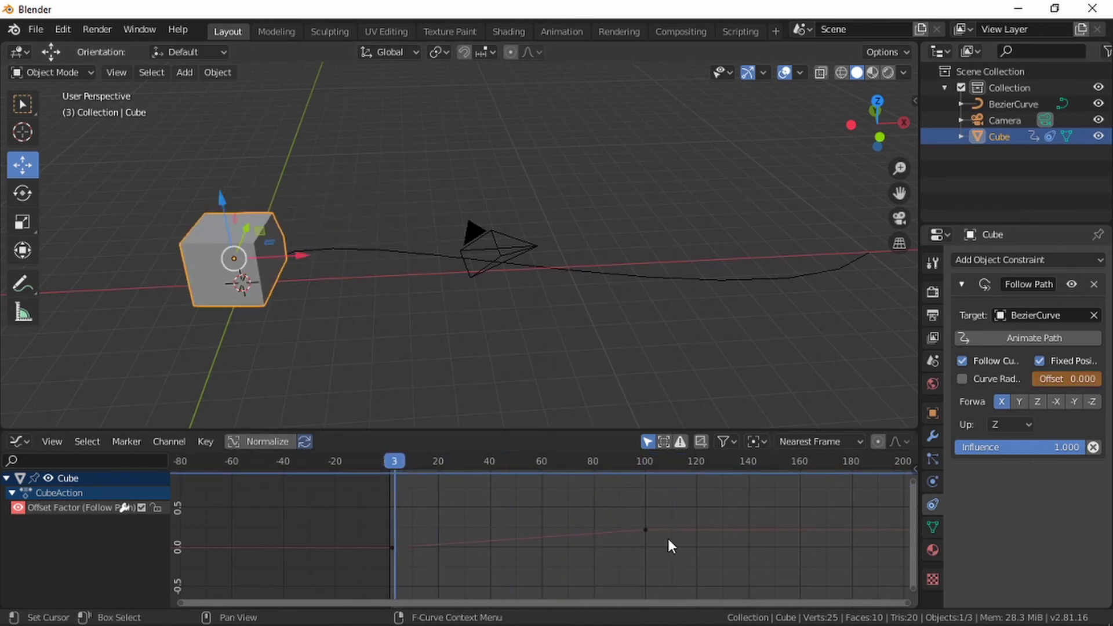
left_click_drag(648, 530, 646, 499)
middle_click_drag(658, 532, 655, 561)
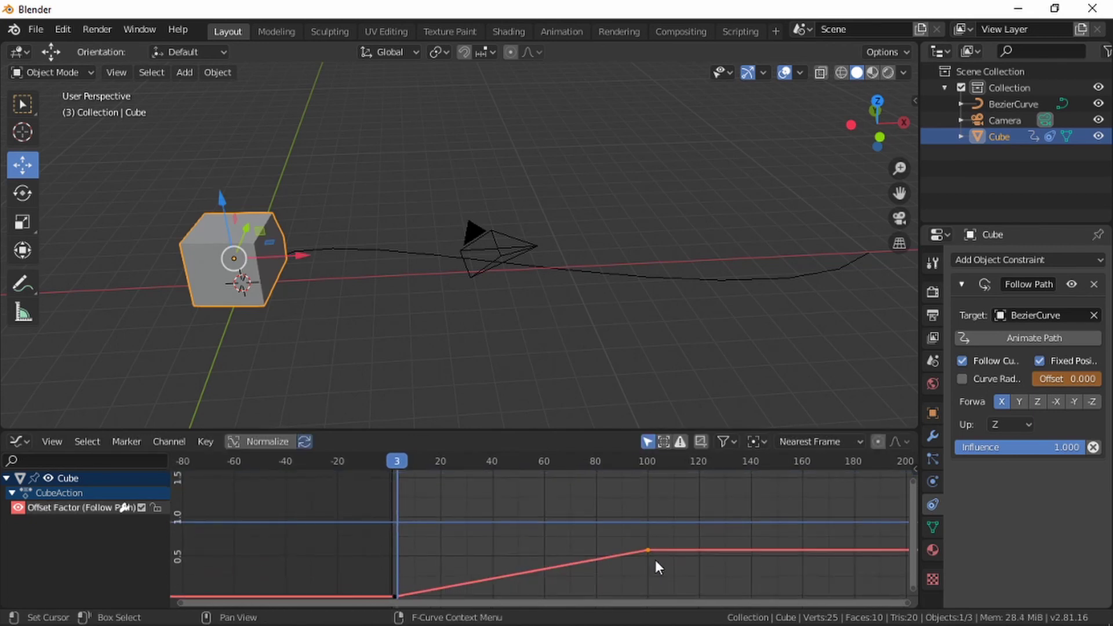
left_click_drag(646, 548, 648, 522)
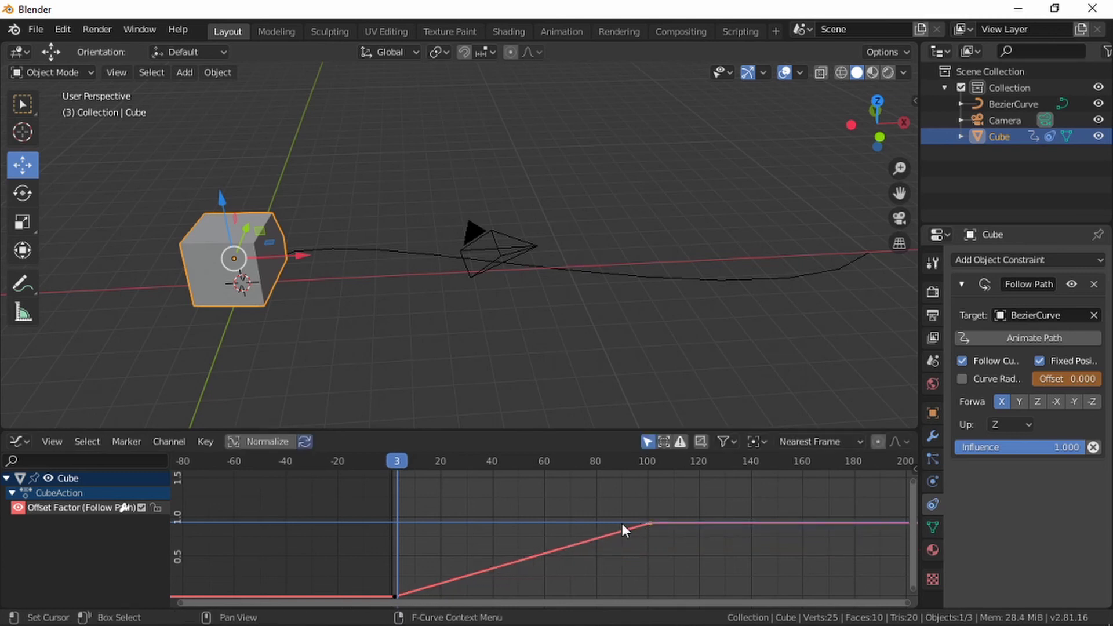
left_click_drag(398, 464, 392, 464)
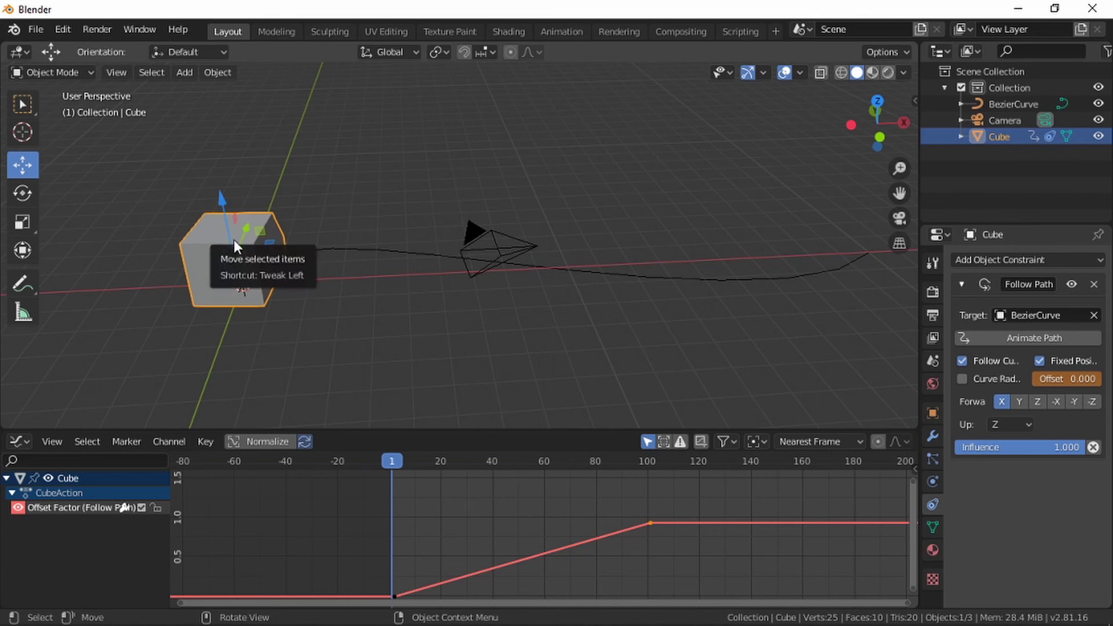
key("space")
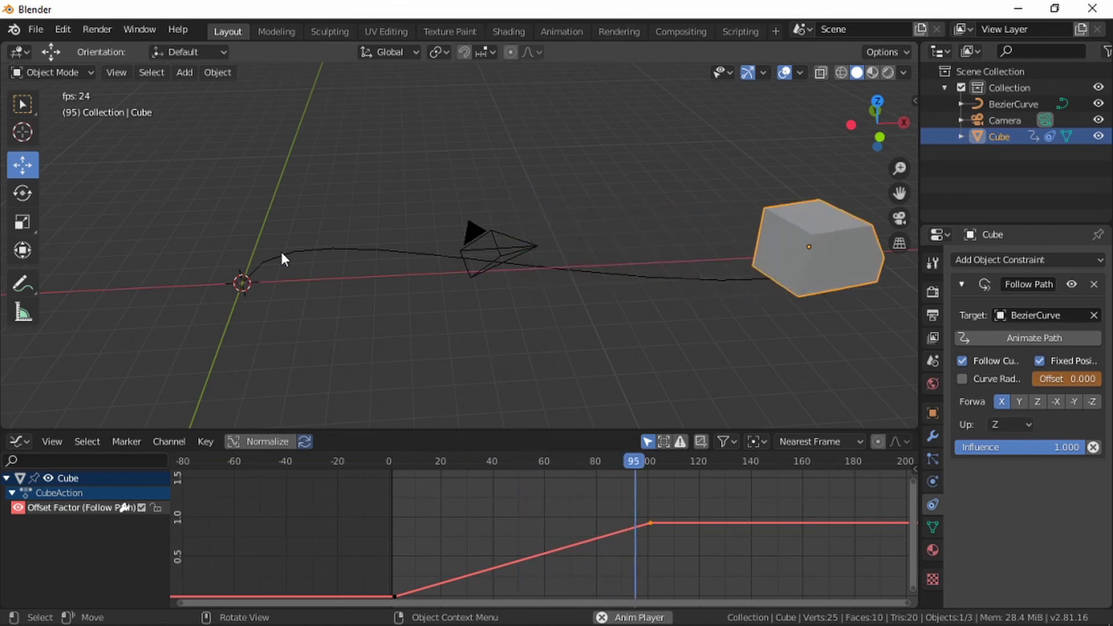
key("space")
- Raise the last Offset keyframe to about 2.0 at frame 100 and play the animation from frame 2
left_click_drag(650, 460, 395, 481)
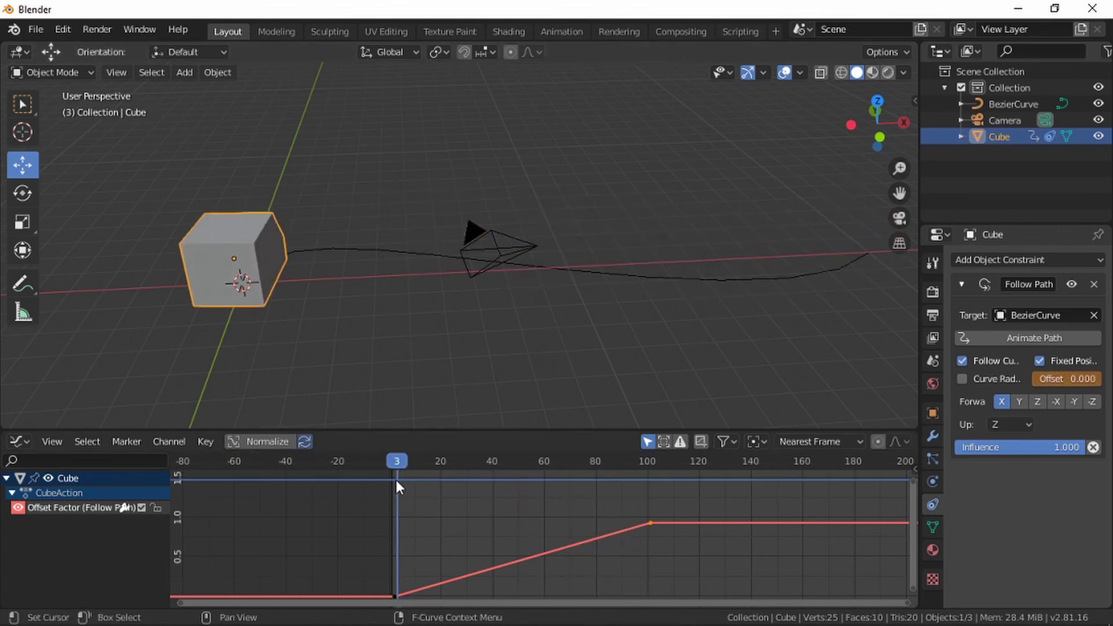
scroll(666, 548, "up", 2)
scroll(667, 548, "down", 4)
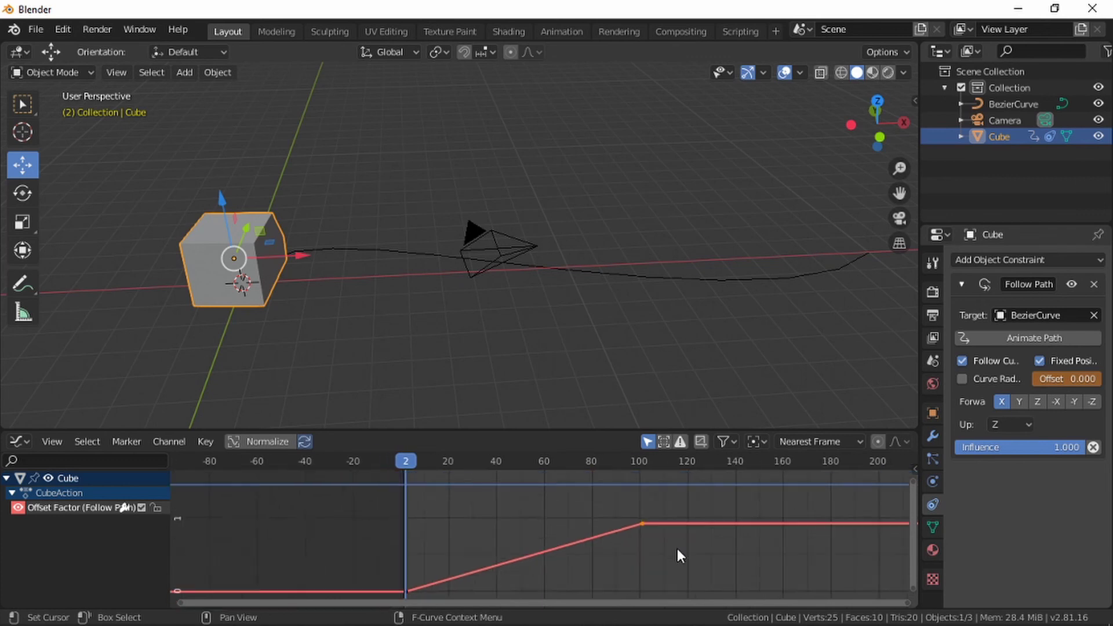
middle_click_drag(678, 547, 686, 593)
left_click_drag(639, 569, 638, 499)
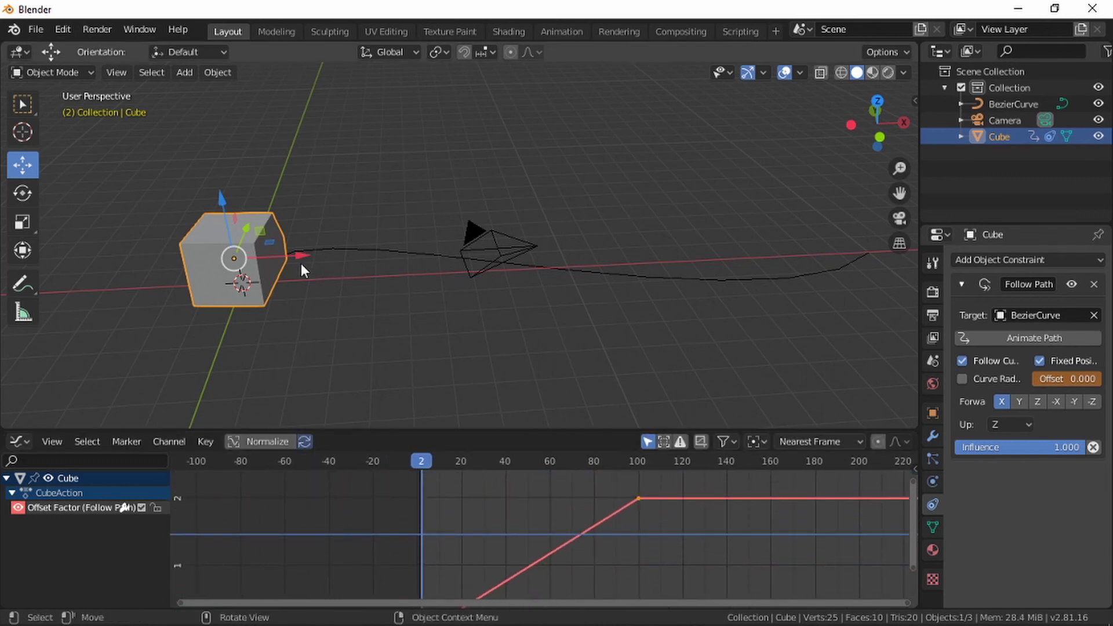
key("space")
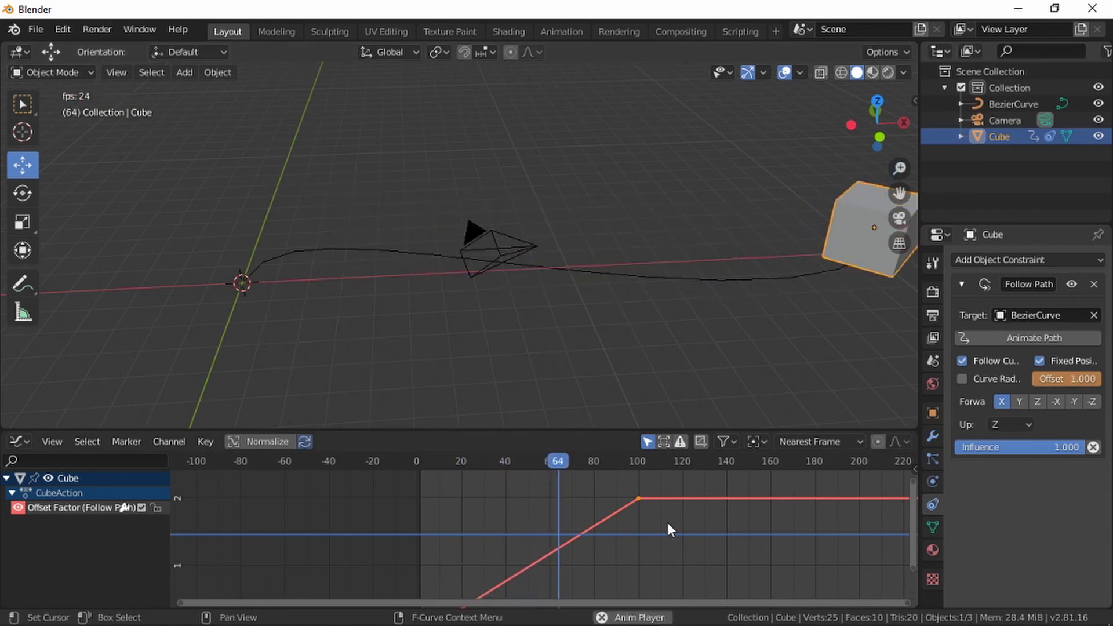
key("space")
- Raise the last Offset keyframe to about 2.6 near frame 100 and play the animation from the start
scroll(661, 502, "down", 2)
scroll(661, 502, "up", 2)
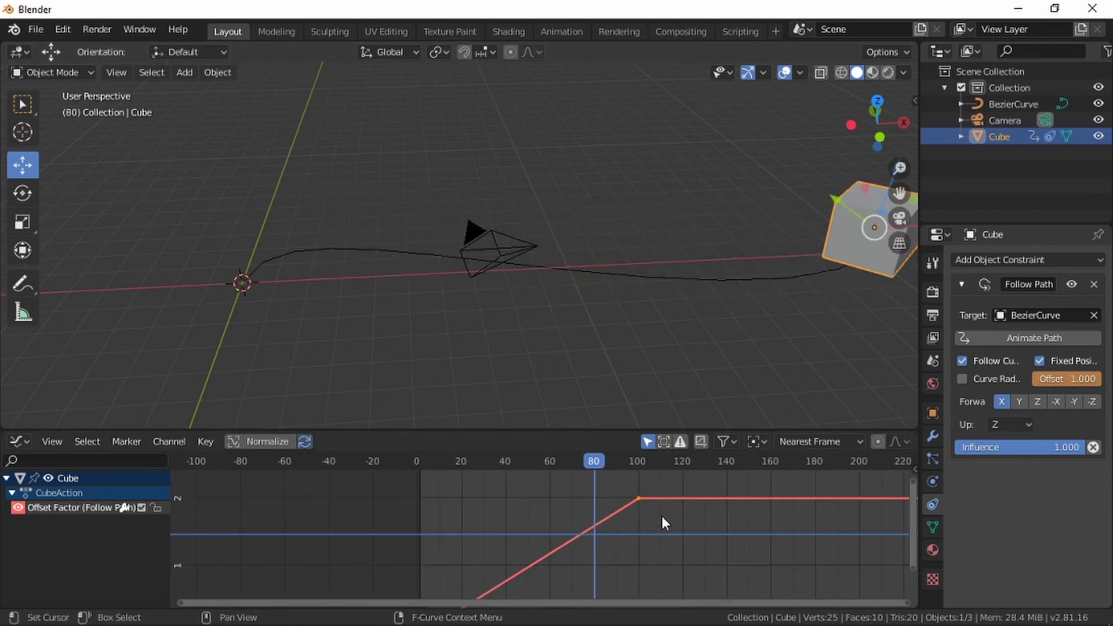
scroll(677, 544, "down", 1)
middle_click_drag(684, 545, 668, 585)
left_click_drag(652, 541, 646, 503)
left_click_drag(590, 465, 432, 462)
key("space")
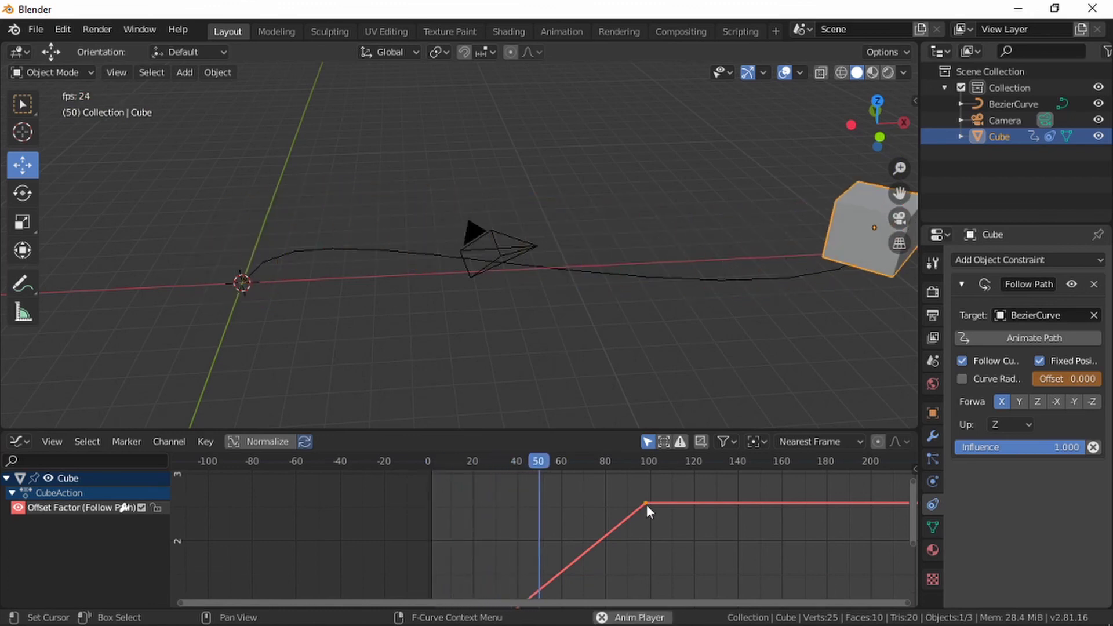
key("space")
- Raise the last Offset keyframe further to about 3.5 at frame 100 and replay the animation from the start
middle_click_drag(646, 504, 658, 562)
left_click_drag(643, 550, 624, 482)
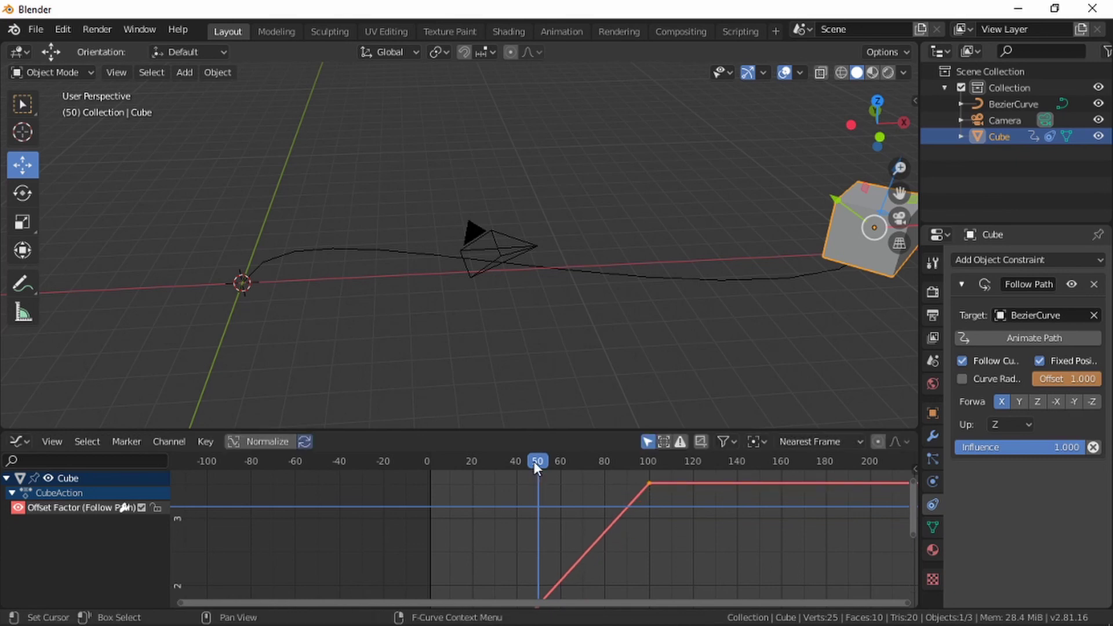
key("shift+Left")
key("space")
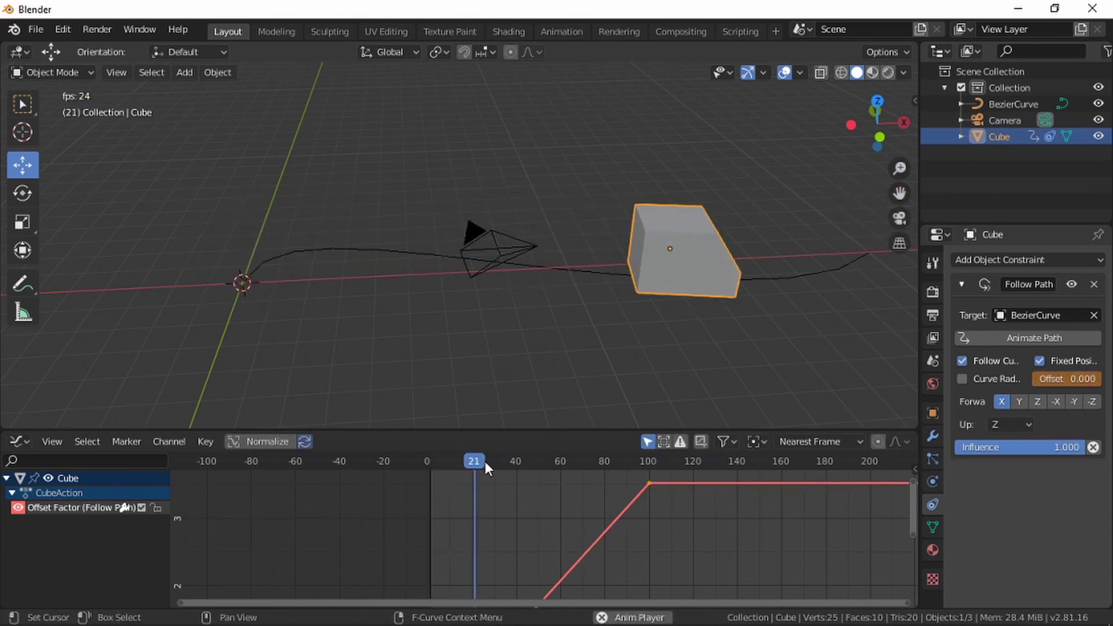
key("space")
- Lower the last Offset keyframe back to about 1.0 at frame 100 and play the animation from frame 2
scroll(644, 493, "up", 2)
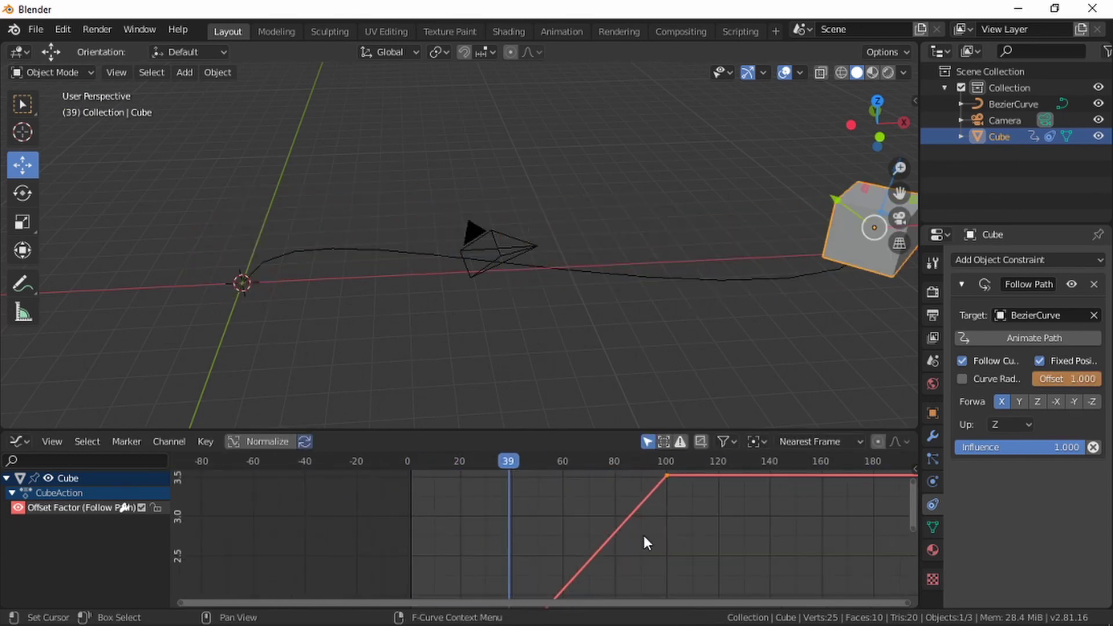
mouse_move(648, 542)
middle_mouse_down()
mouse_move(636, 591)
mouse_move(653, 547)
middle_mouse_up()
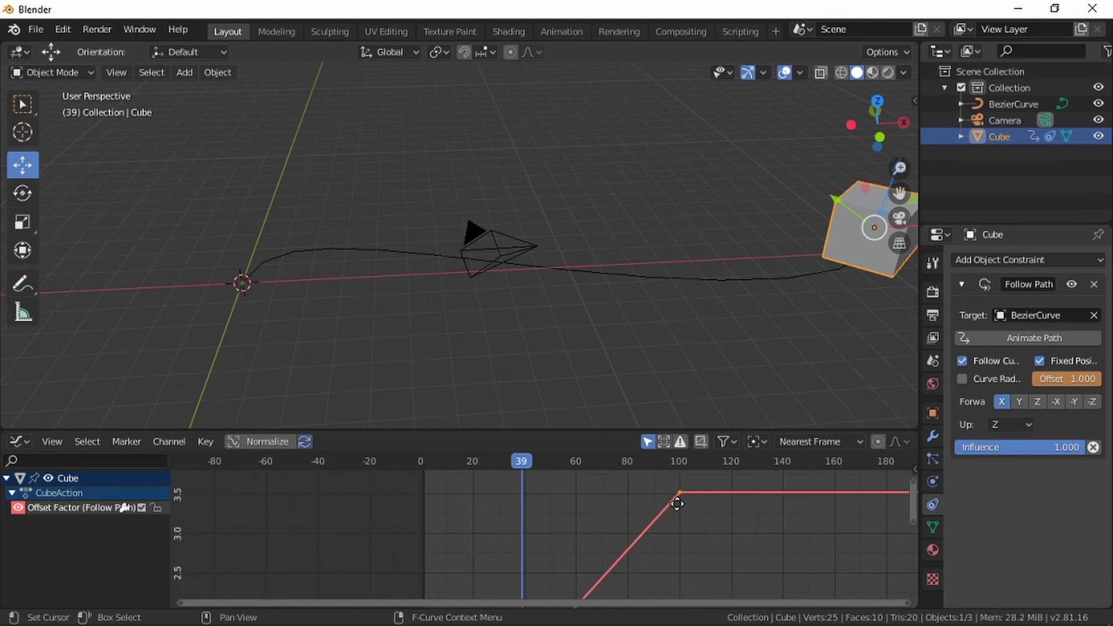
left_click_drag(681, 495, 681, 570)
mouse_move(640, 583)
middle_mouse_down()
mouse_move(615, 527)
mouse_move(631, 592)
middle_mouse_up()
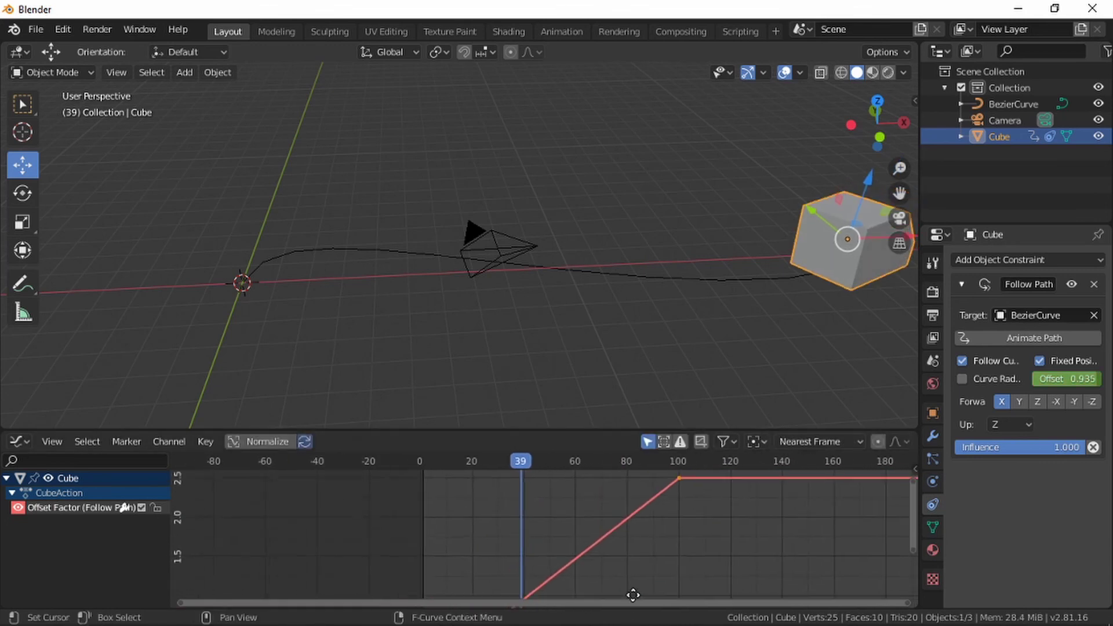
left_click_drag(683, 484, 680, 566)
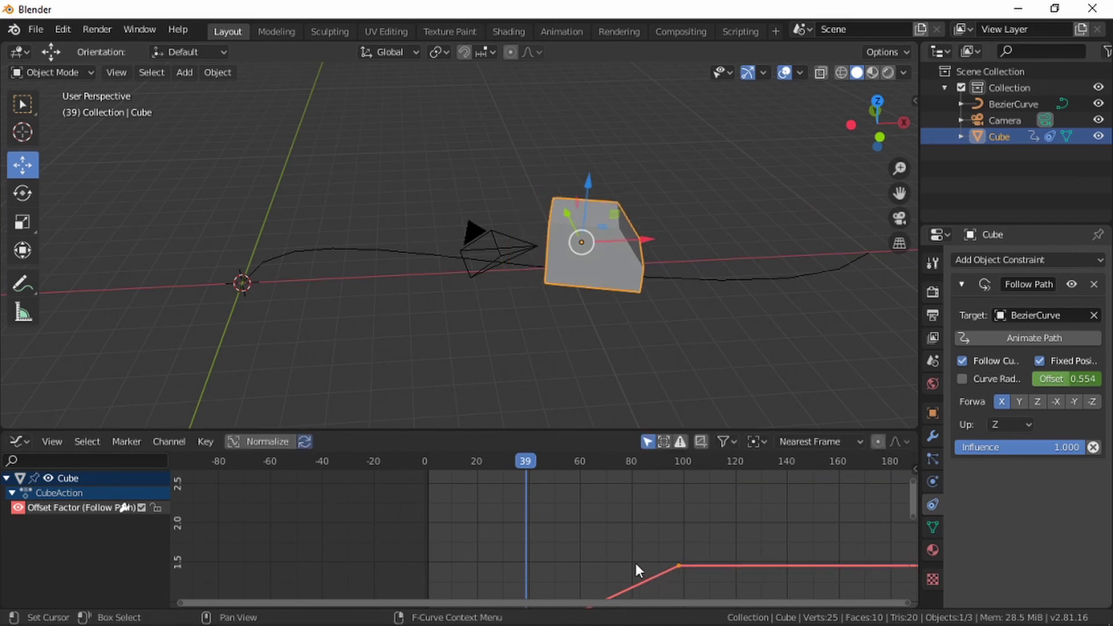
middle_click_drag(636, 566, 648, 483)
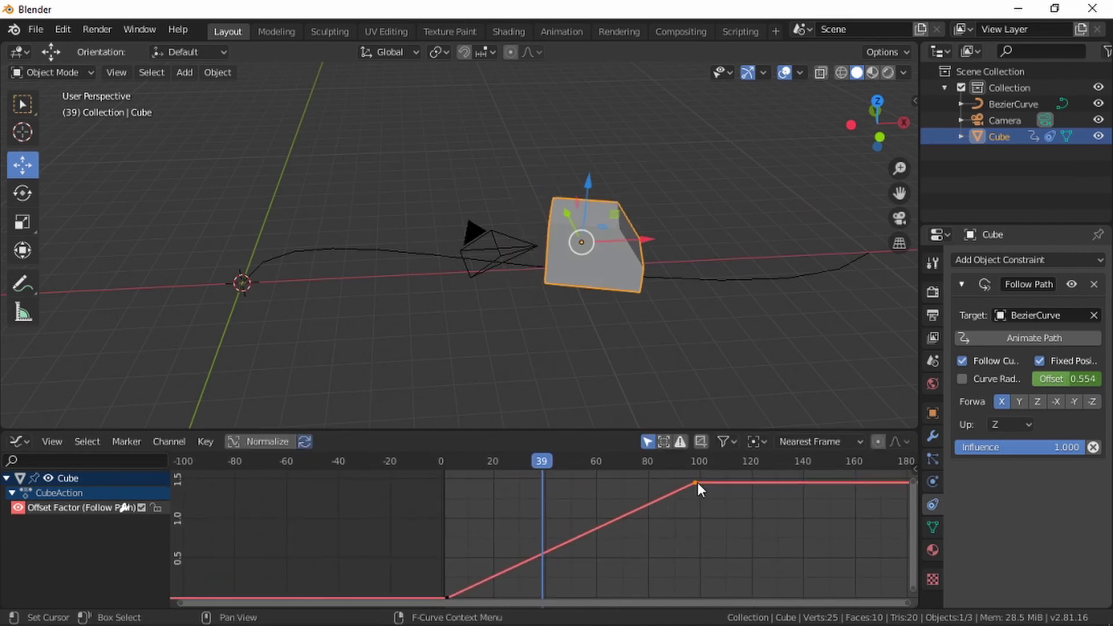
left_click_drag(696, 483, 699, 517)
left_click_drag(544, 464, 447, 462)
key("space")
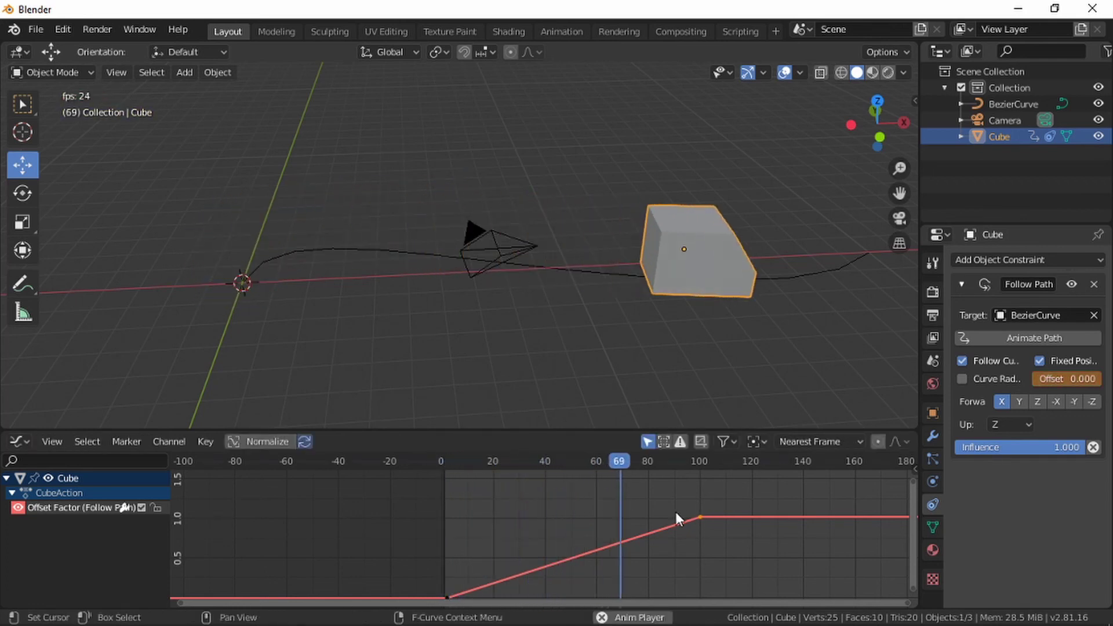
key("space")
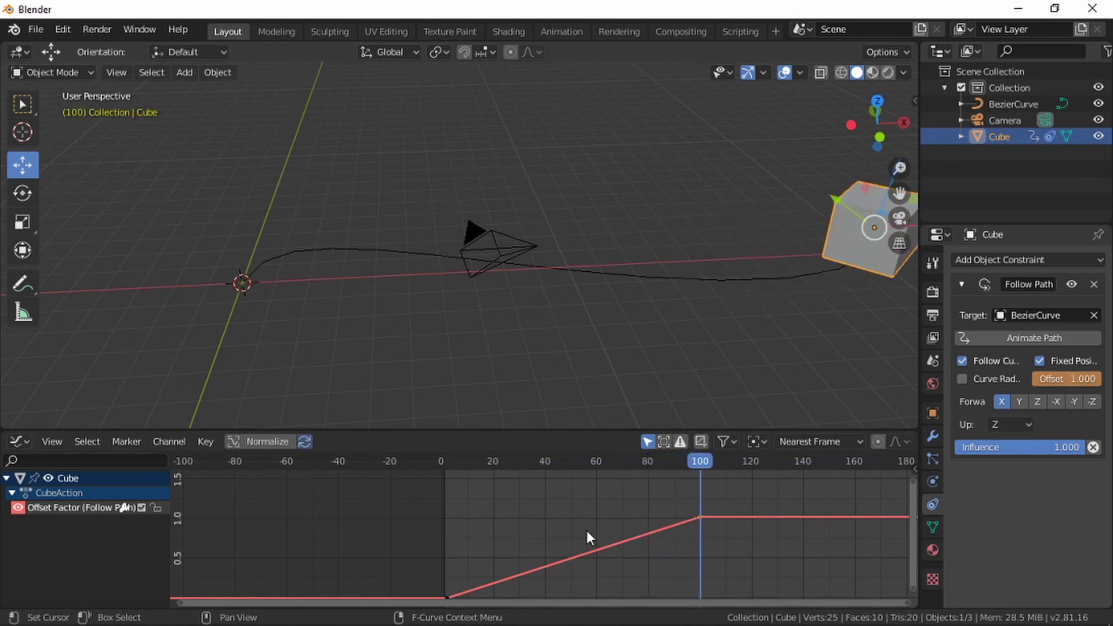
- Insert a keyframe on the Follow Path constraint's Offset at frame 49, midway along the curve
middle_click_drag(587, 531, 603, 510)
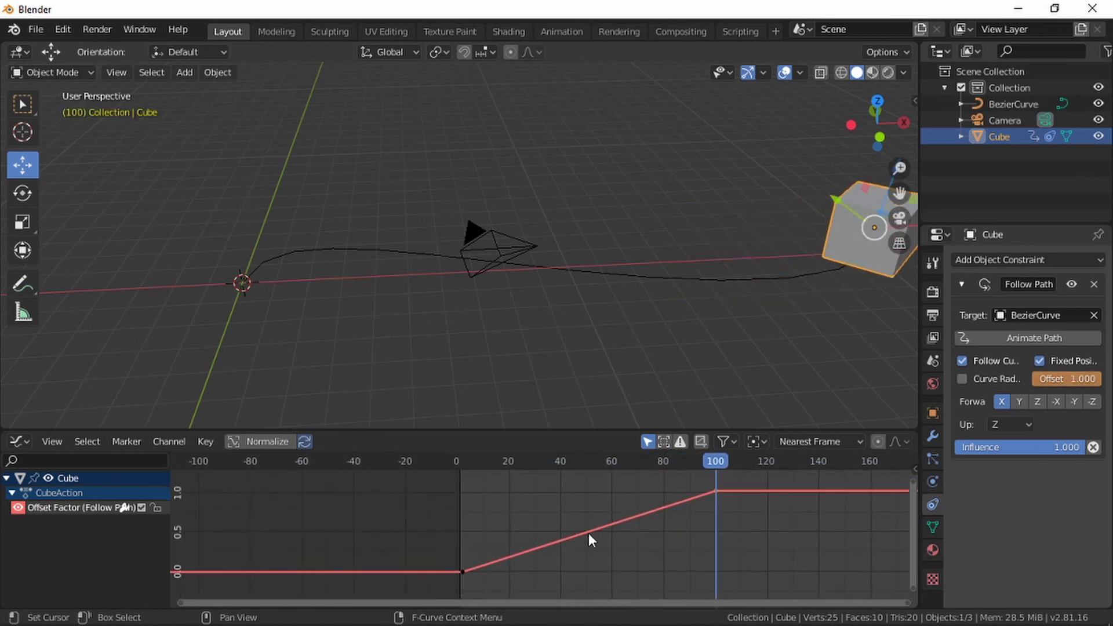
left_click(592, 467)
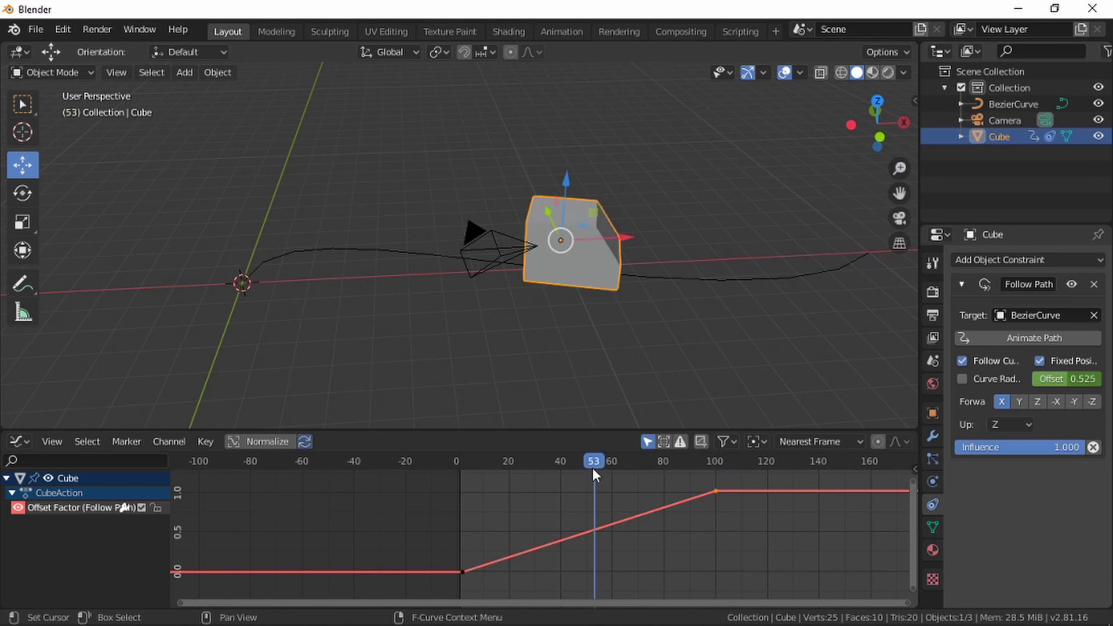
left_click_drag(591, 464, 586, 461)
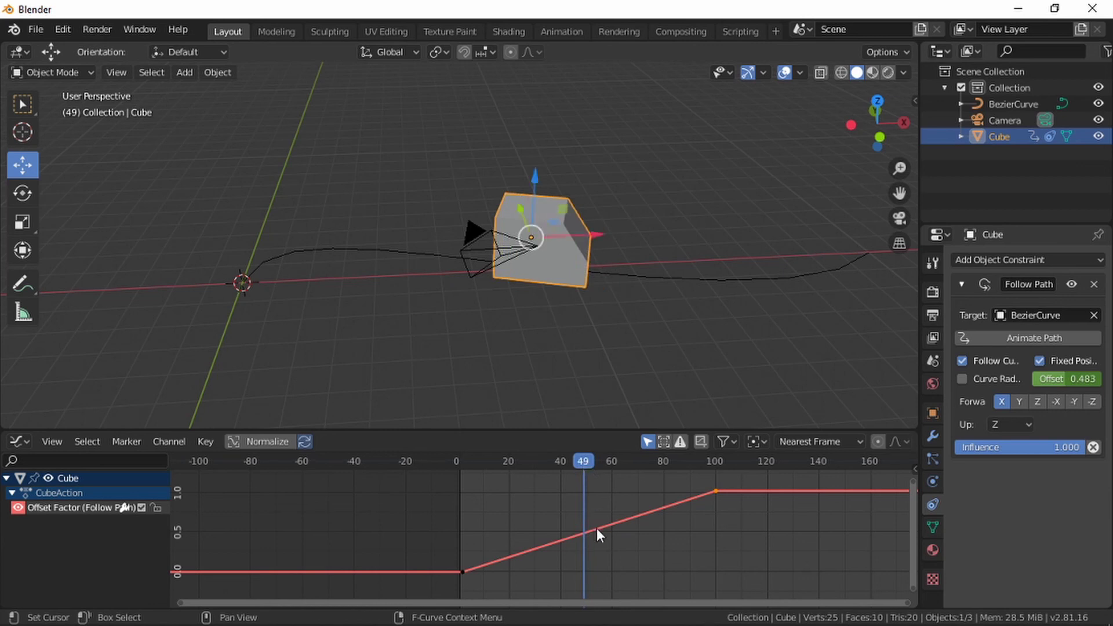
right_click(1082, 380)
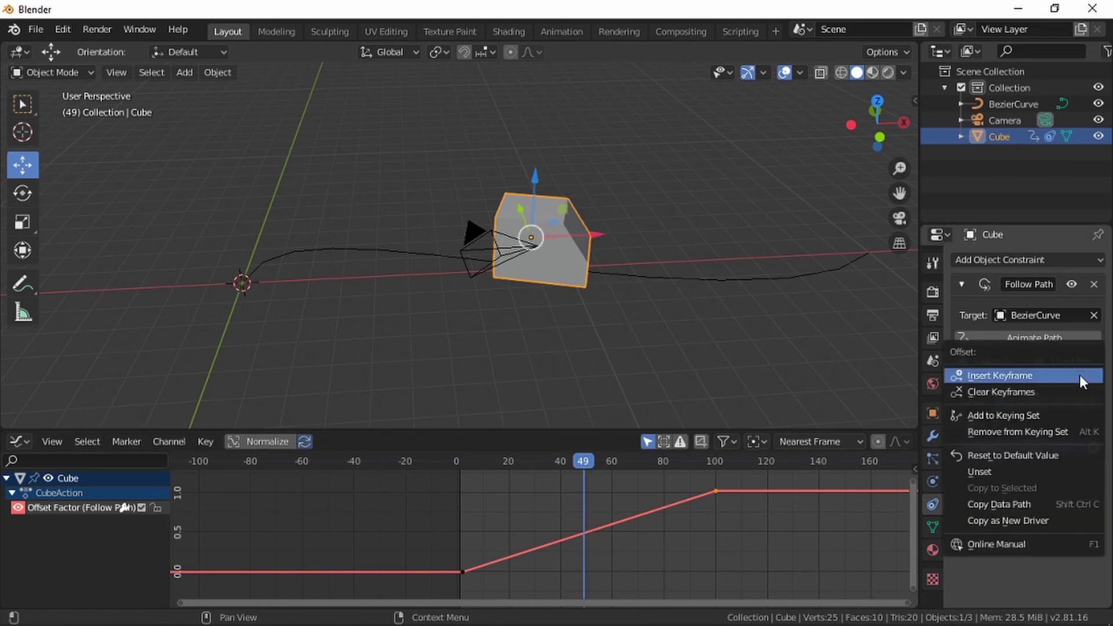
left_click(1022, 380)
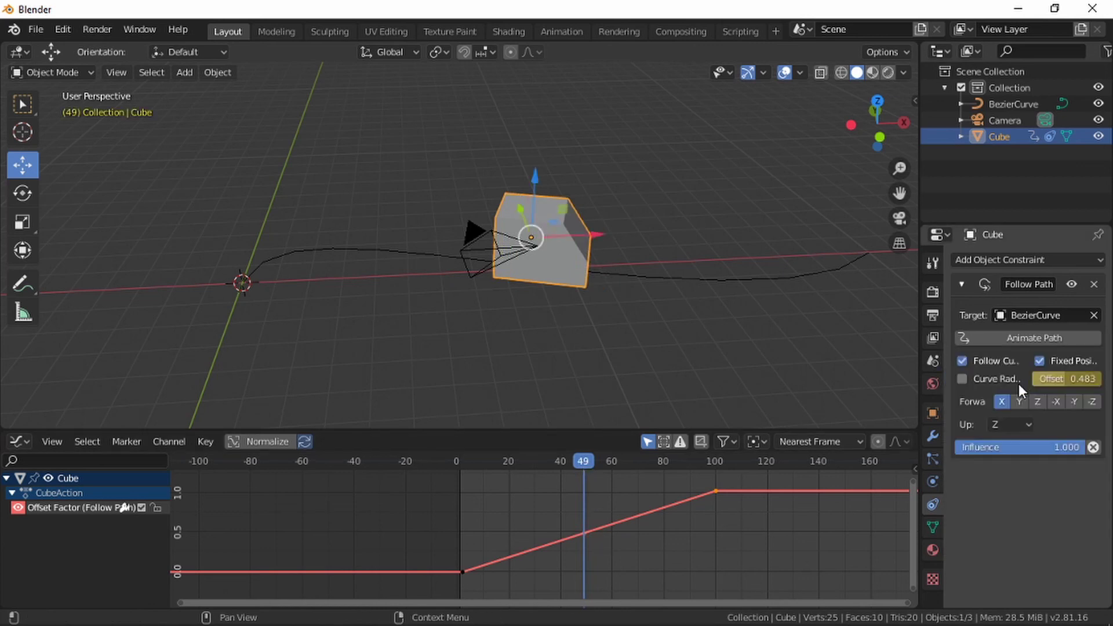
- Try to move the middle Offset keyframe away from frame 49, and undo the move
left_click(609, 512)
left_click(585, 531)
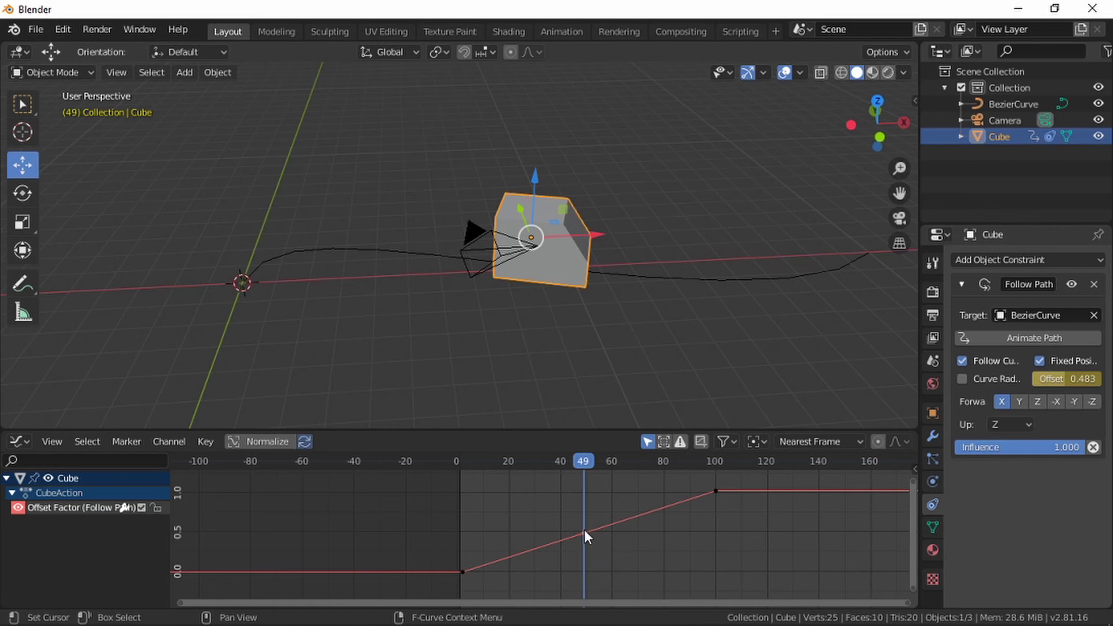
left_click_drag(584, 531, 610, 536)
key("ctrl+z")
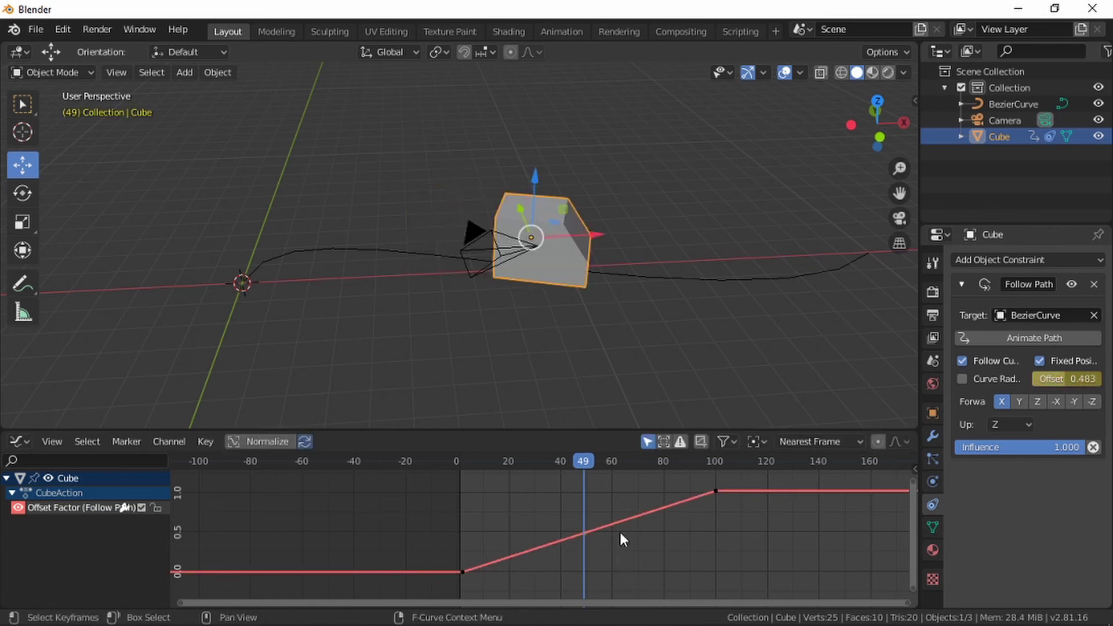
scroll(649, 523, "down", 2, "ctrl")
scroll(615, 529, "up", 1)
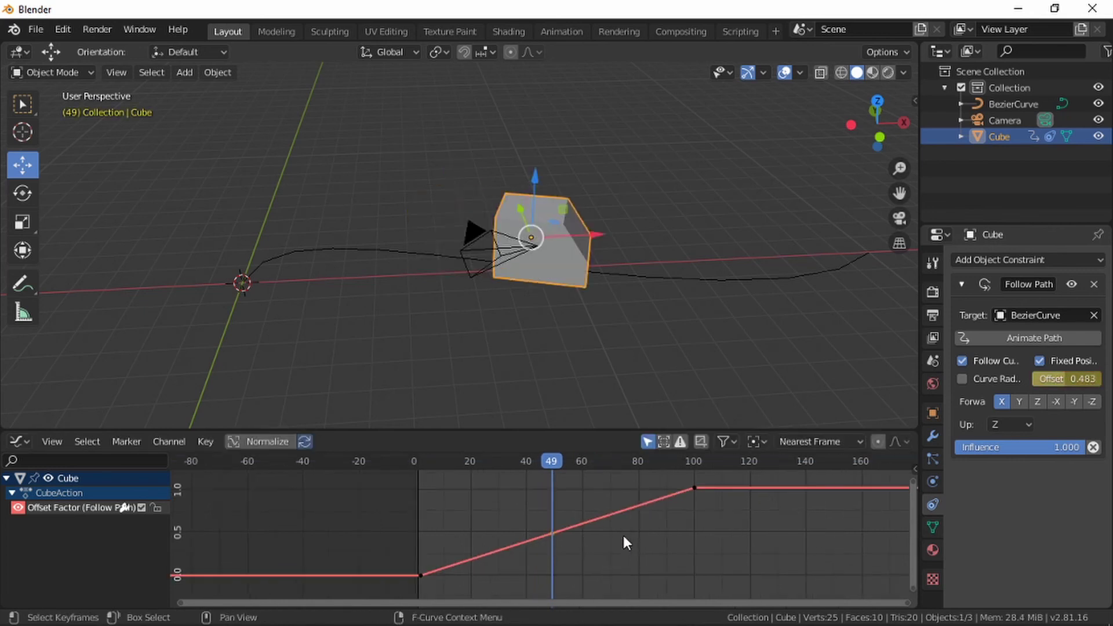
scroll(650, 515, "down", 2, "ctrl")
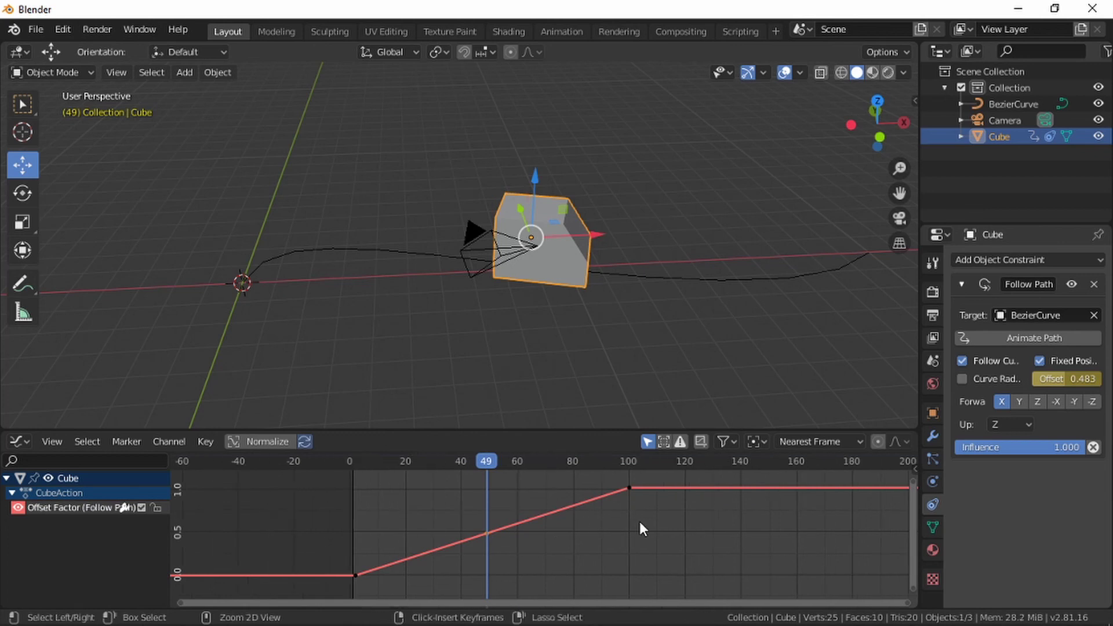
- Undo the recent Graph Editor edits until the middle Offset keyframe at frame 49 is removed
scroll(639, 521, "up", 1, "ctrl")
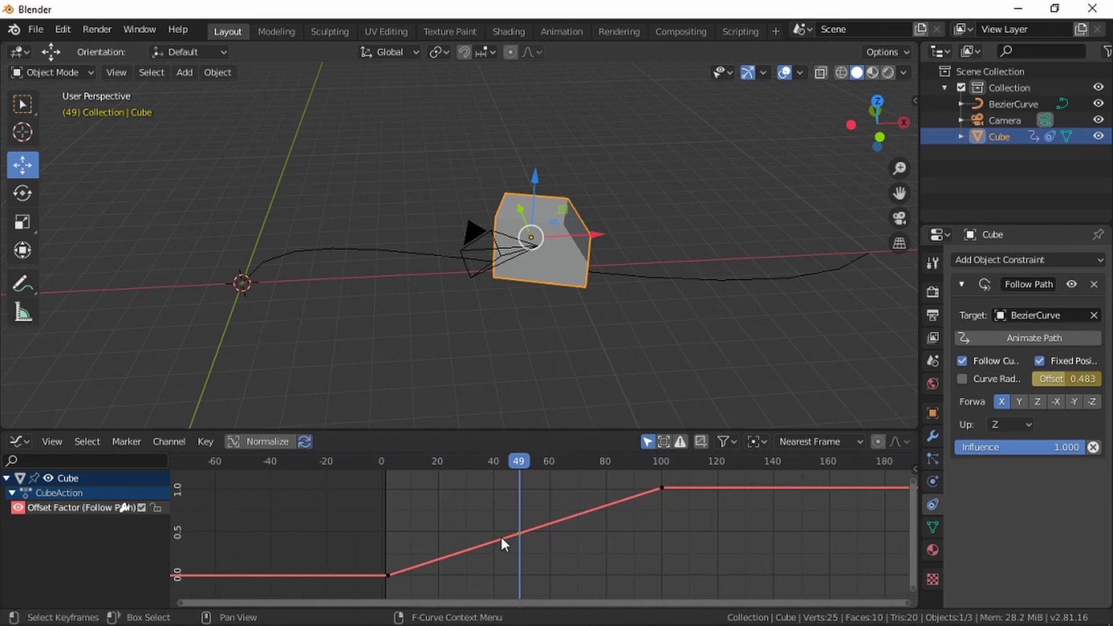
key("ctrl+z")
key("ctrl+z")
key("ctrl+z")
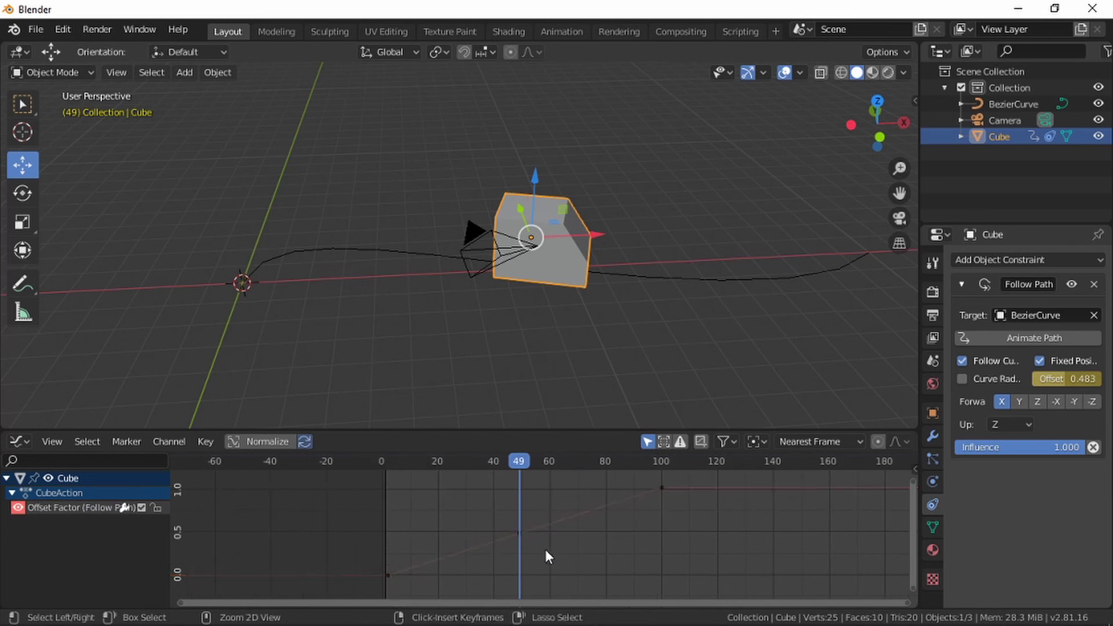
left_click(560, 540)
key("ctrl+z")
key("ctrl+z")
key("ctrl+z")
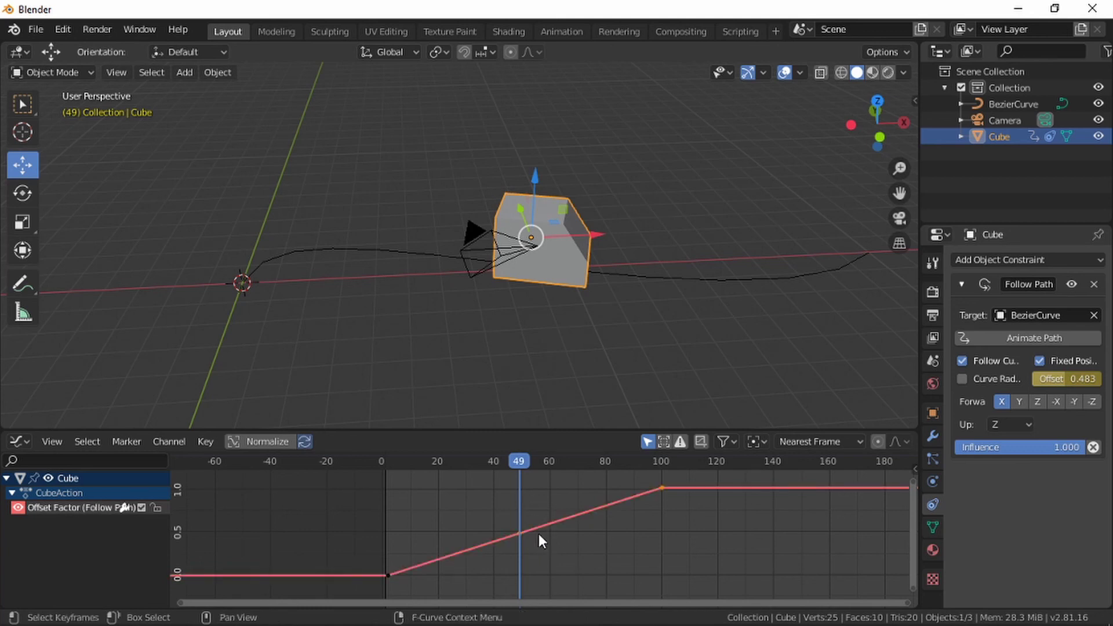
- Set the first Offset keyframe's interpolation mode to Bezier and play the animation from frame 0
right_click(387, 577)
mouse_move(376, 494)
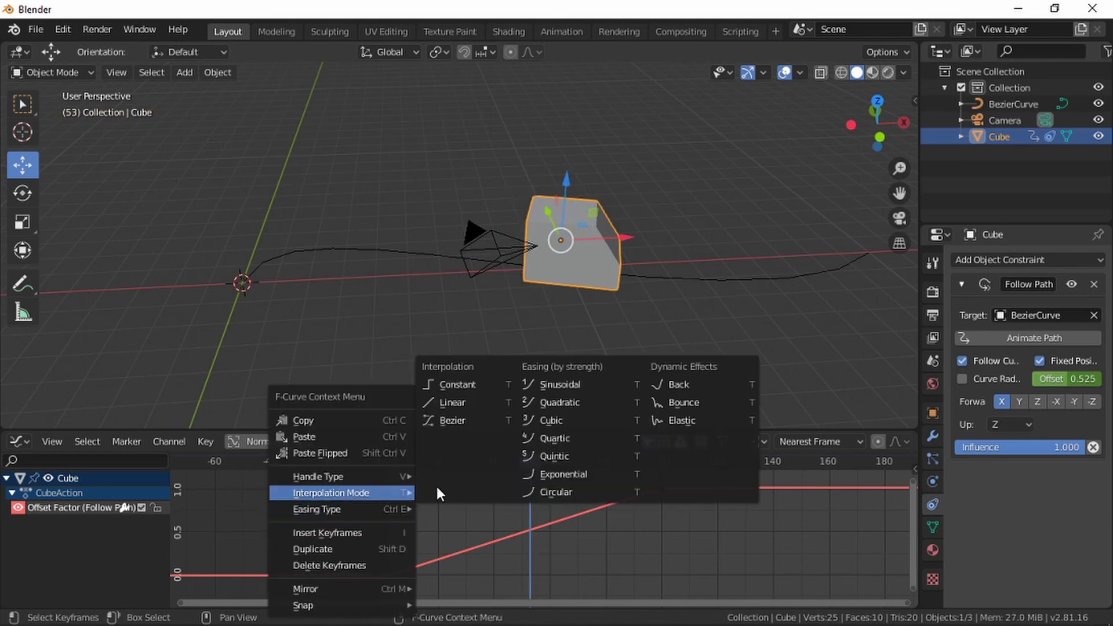
left_click(457, 423)
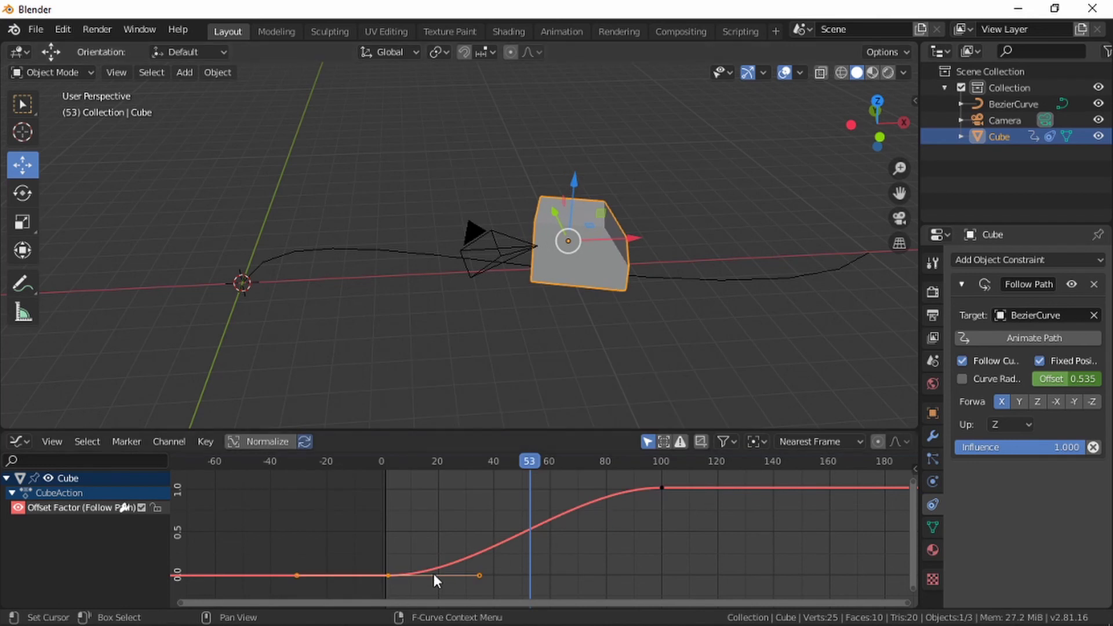
left_click_drag(529, 466, 384, 462)
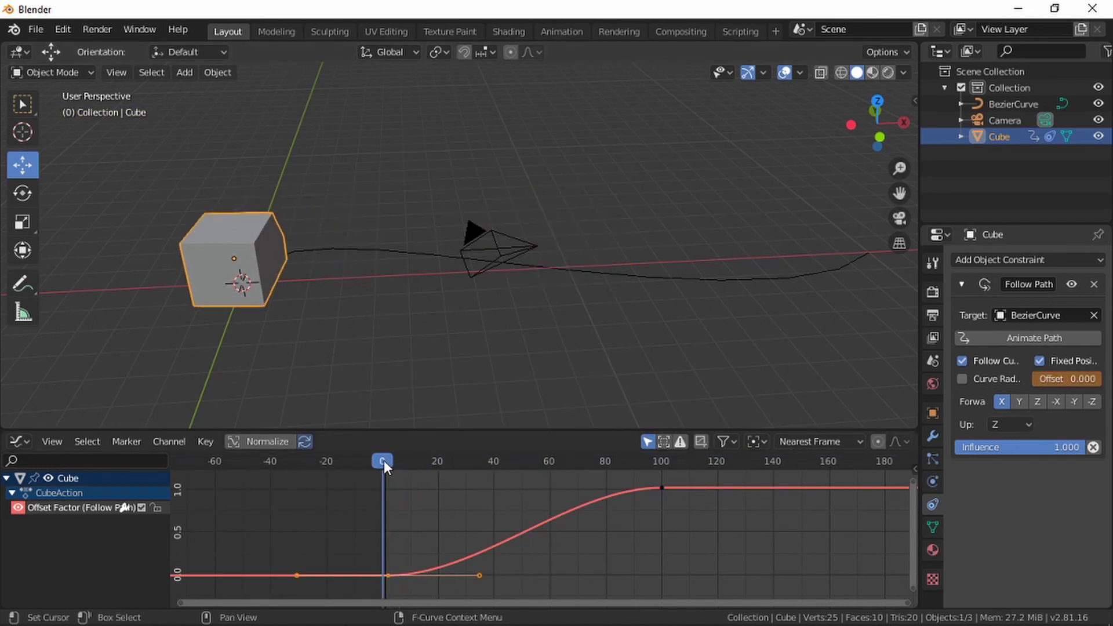
key("space")
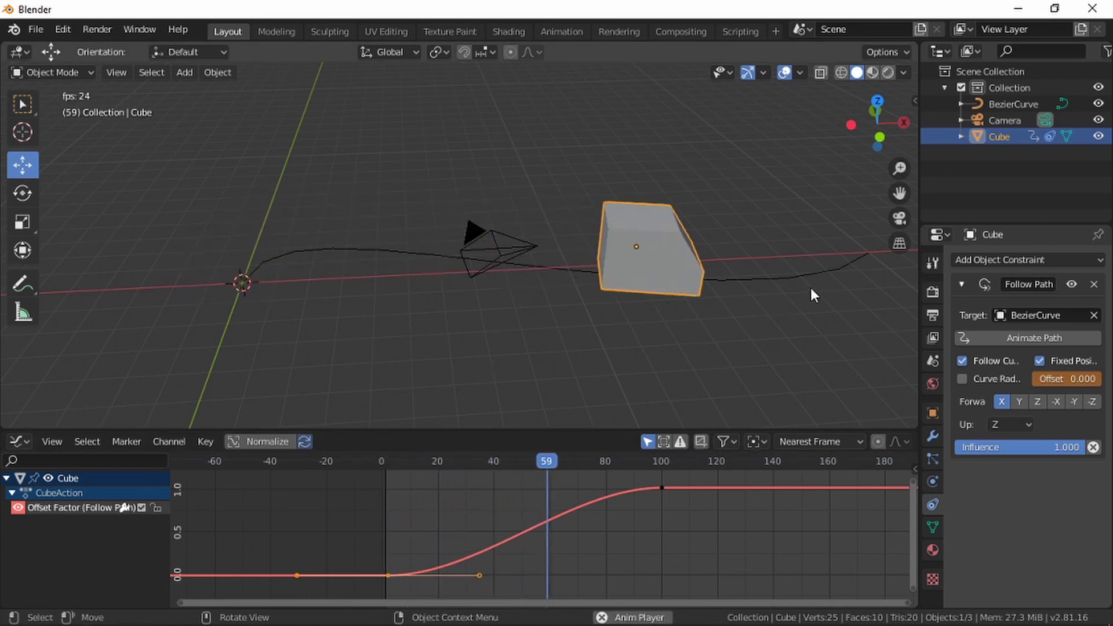
key("space")
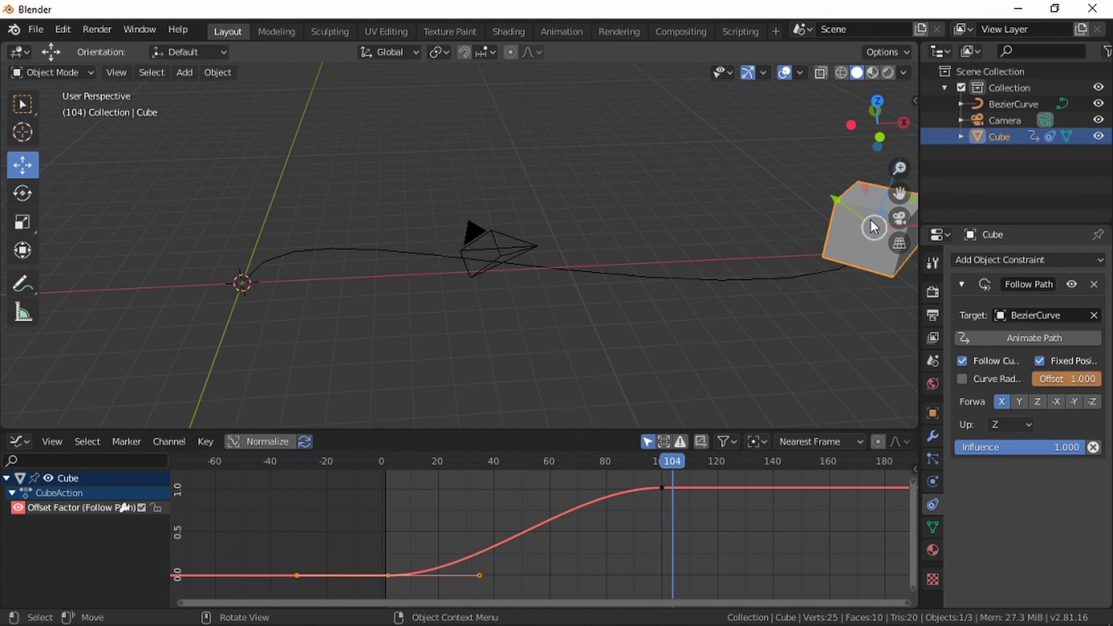
- Insert a keyframe on the Follow Path constraint's Offset at frame 49 of the eased curve
left_click_drag(695, 481, 521, 460)
right_click(1077, 384)
left_click(1076, 383)
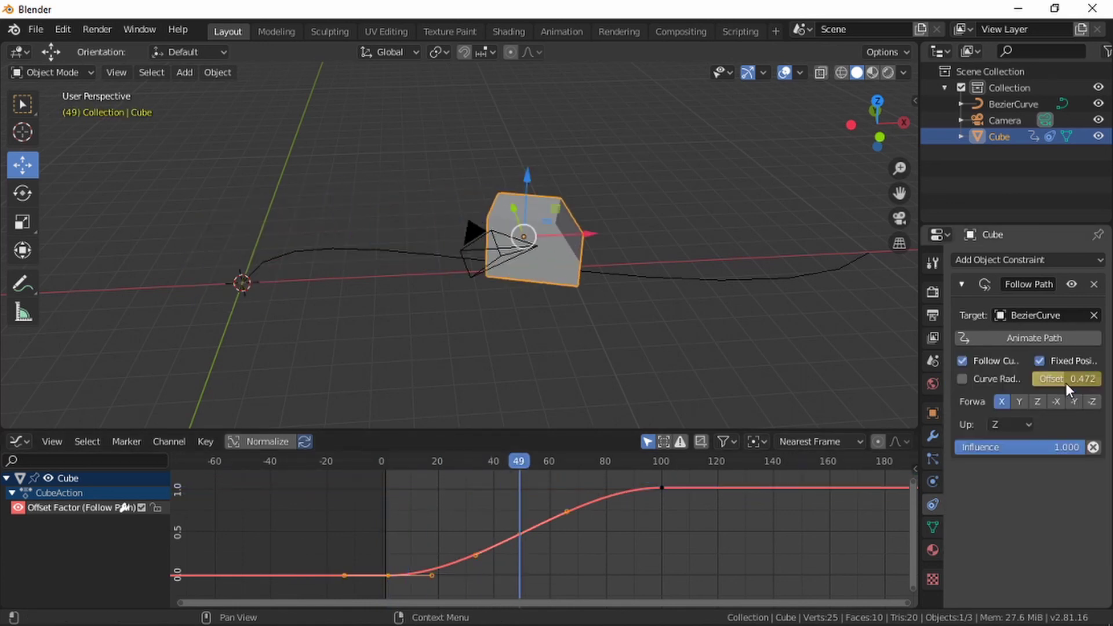
- Tilt the middle keyframe's outgoing handle down to about frame 71, value 0.1, so the curve dips, and play the animation from frame 2
left_click(567, 511)
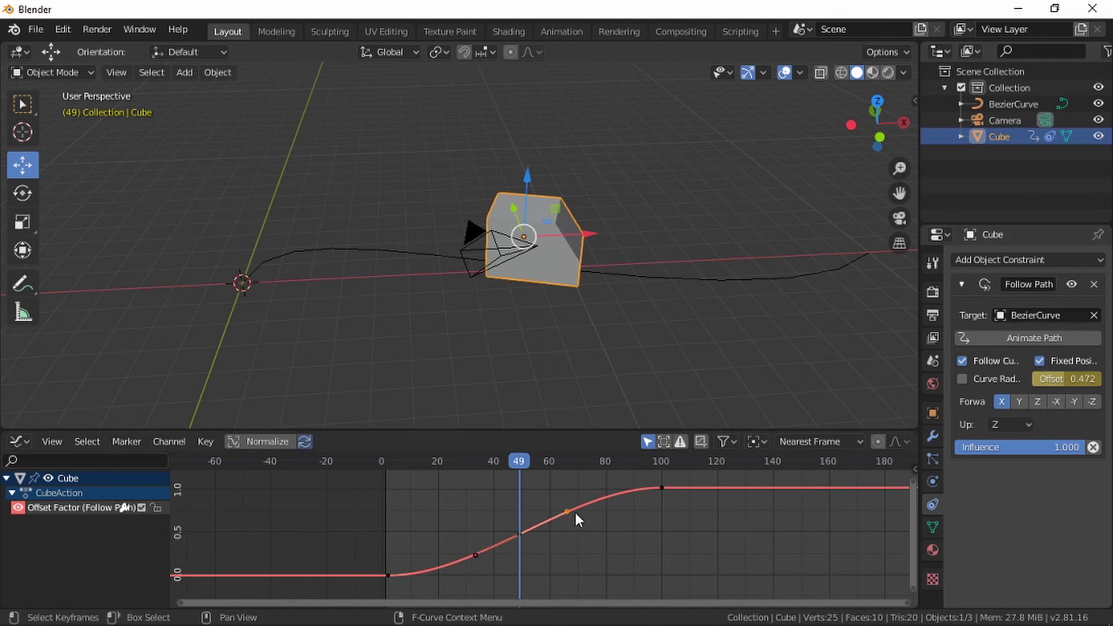
left_click(518, 533)
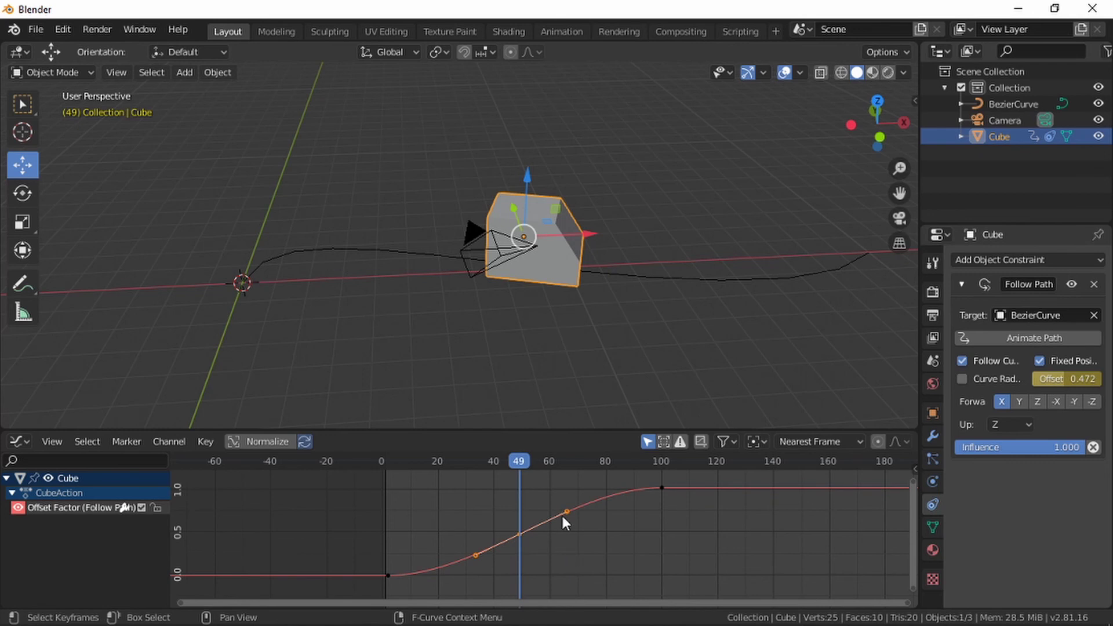
left_click_drag(565, 516, 579, 565)
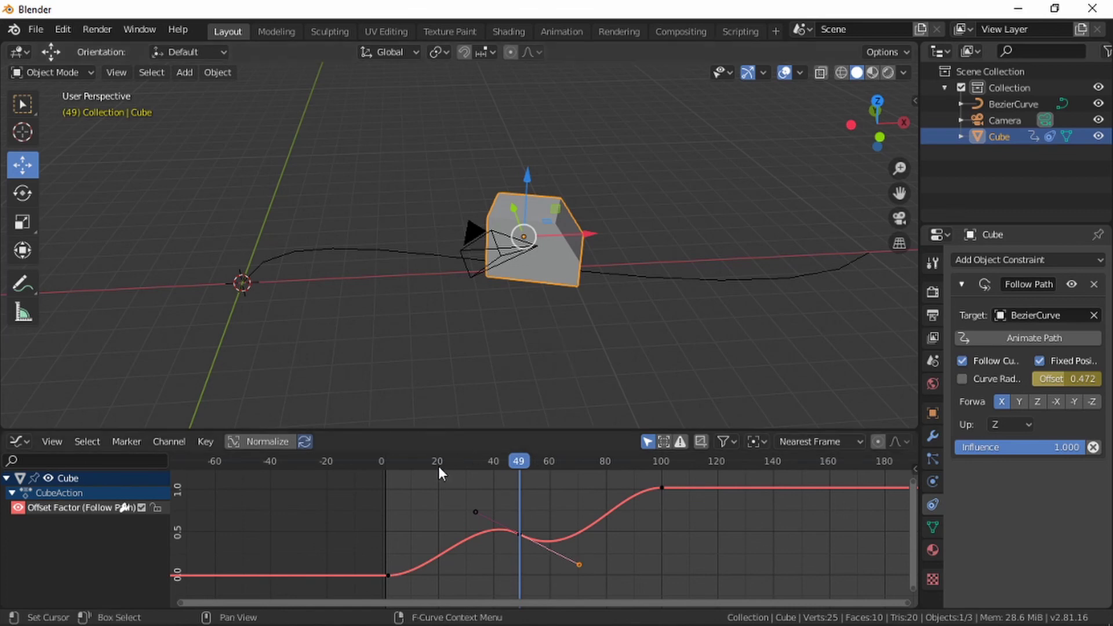
left_click_drag(438, 466, 390, 469)
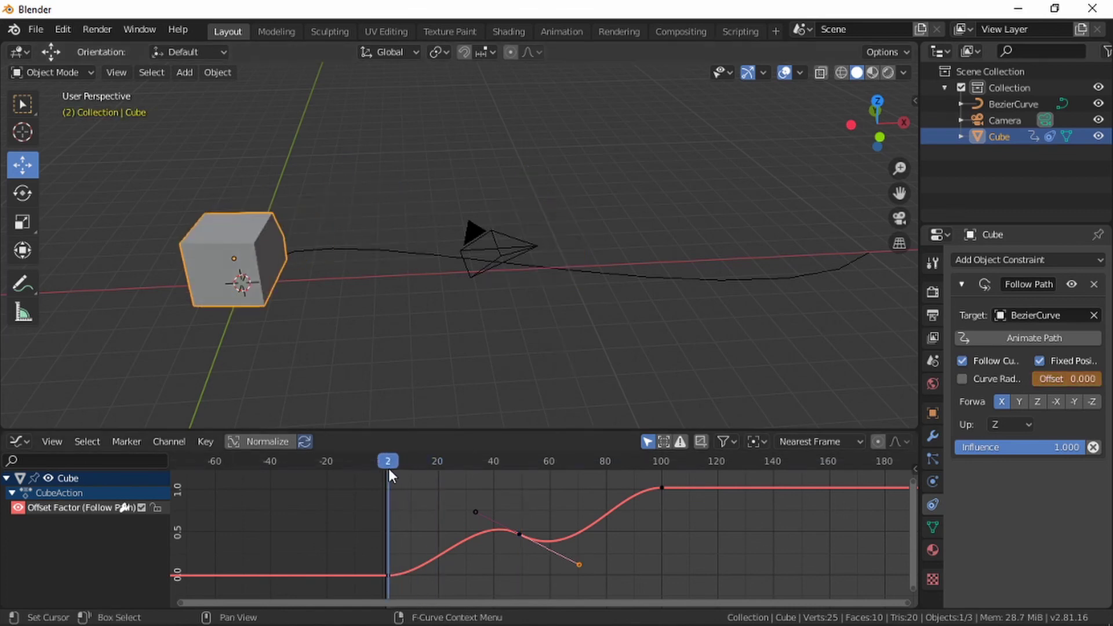
key("space")
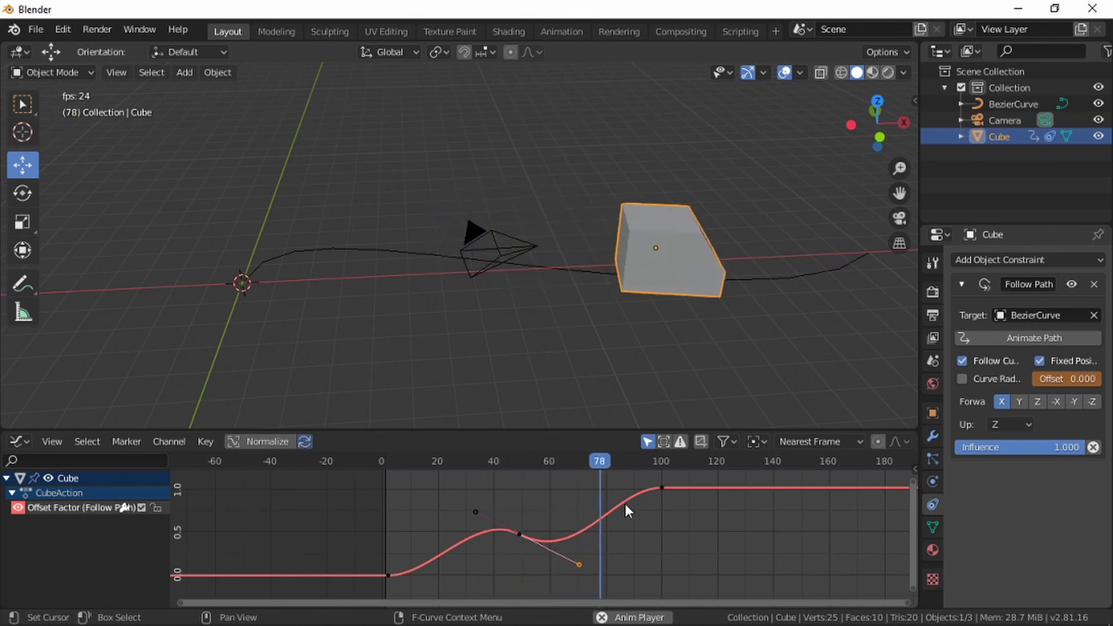
key("space")
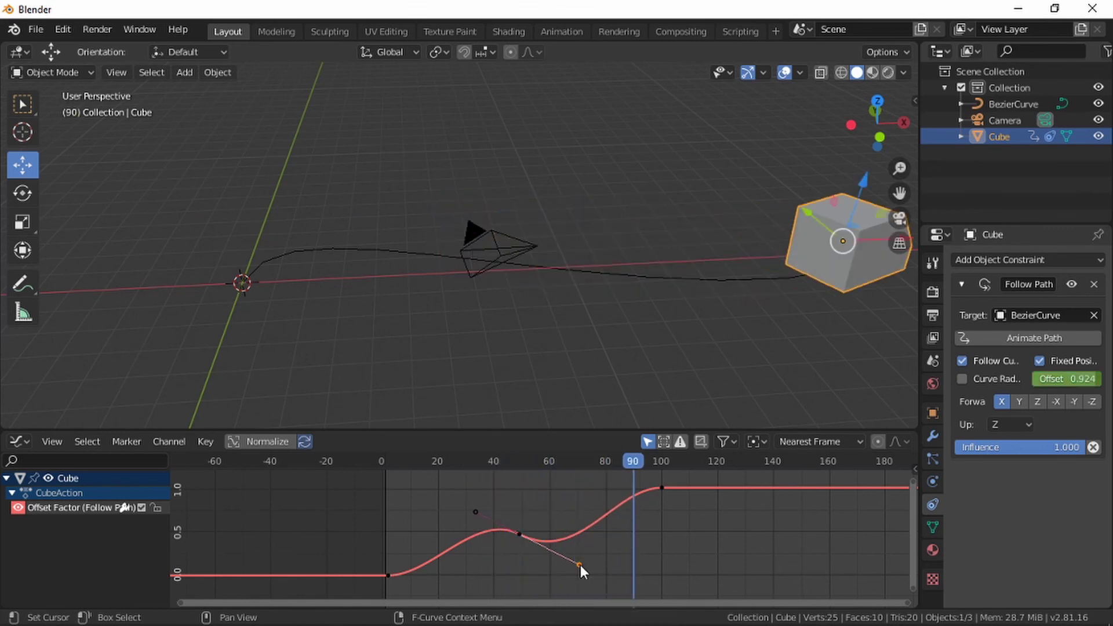
- Level the middle keyframe's handles so the curve flattens at frame 49, and play the animation from frame 1
left_click_drag(580, 565, 579, 532)
left_click(359, 500)
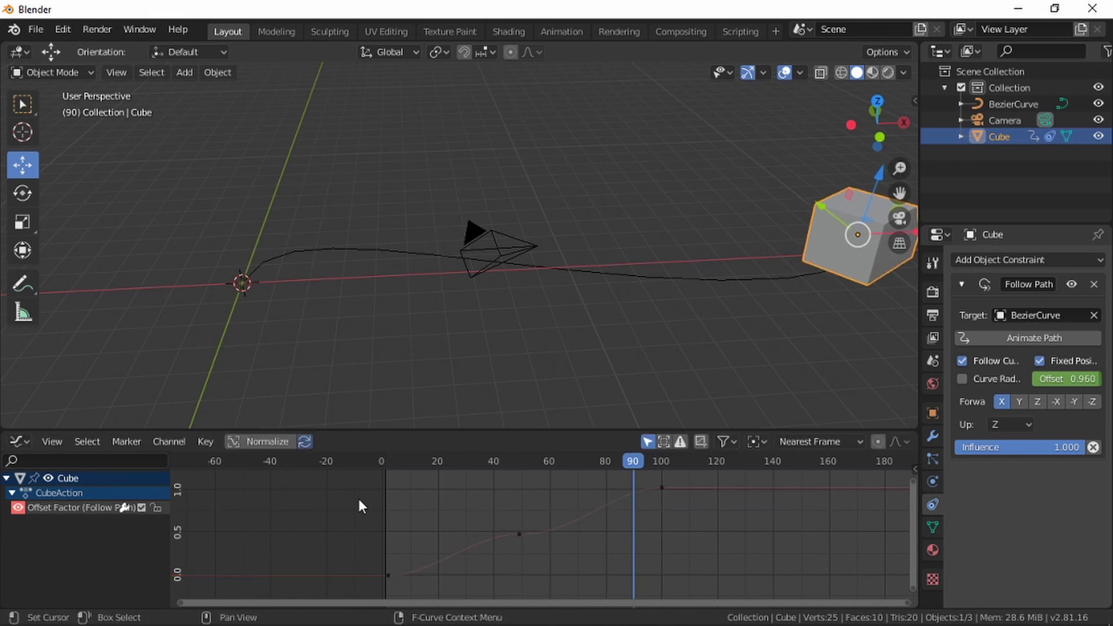
left_click_drag(398, 457, 386, 461)
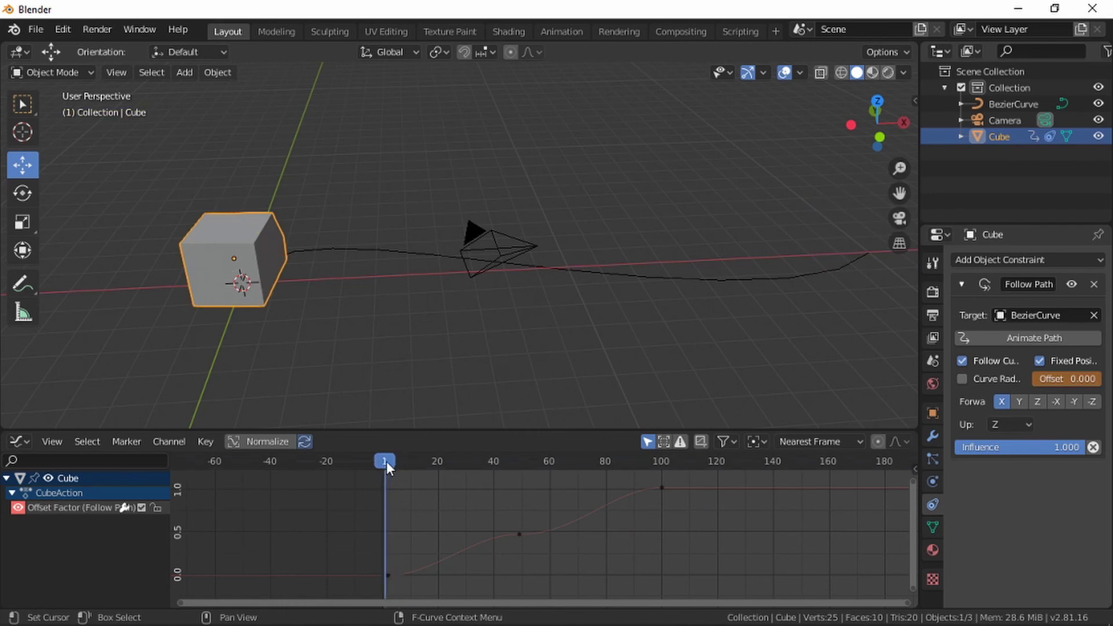
key("space")
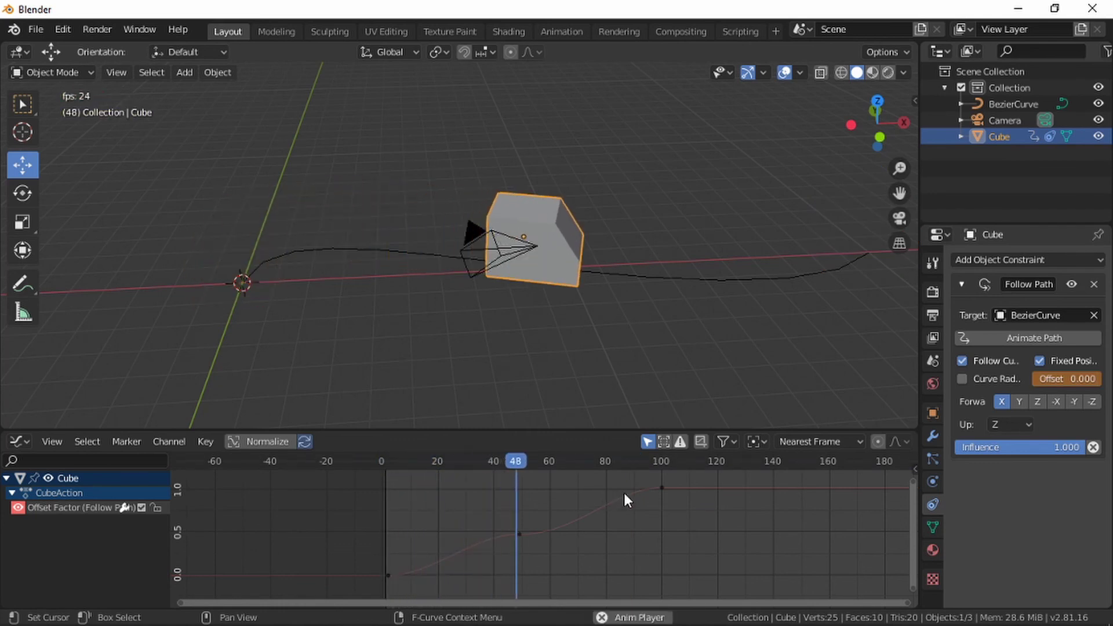
key("space")
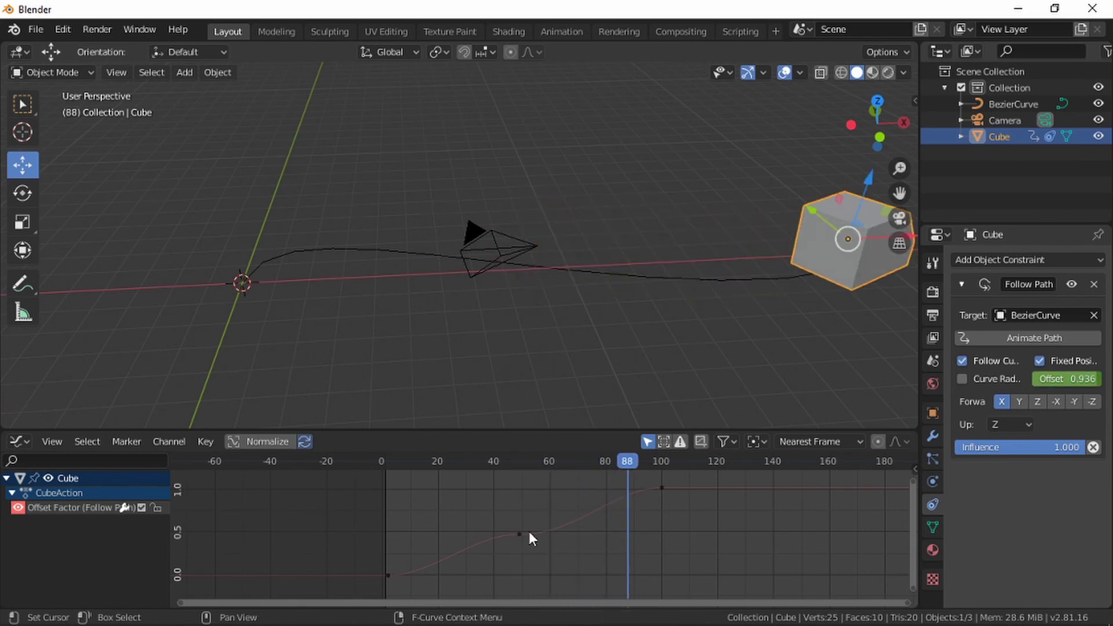
- Lengthen the middle keyframe's horizontal handles outward to about frames 21 and 80, and play the animation from frame 2
left_click(520, 534)
left_click_drag(576, 533, 609, 534)
left_click_drag(474, 535, 441, 535)
left_click(392, 462)
left_click(388, 463)
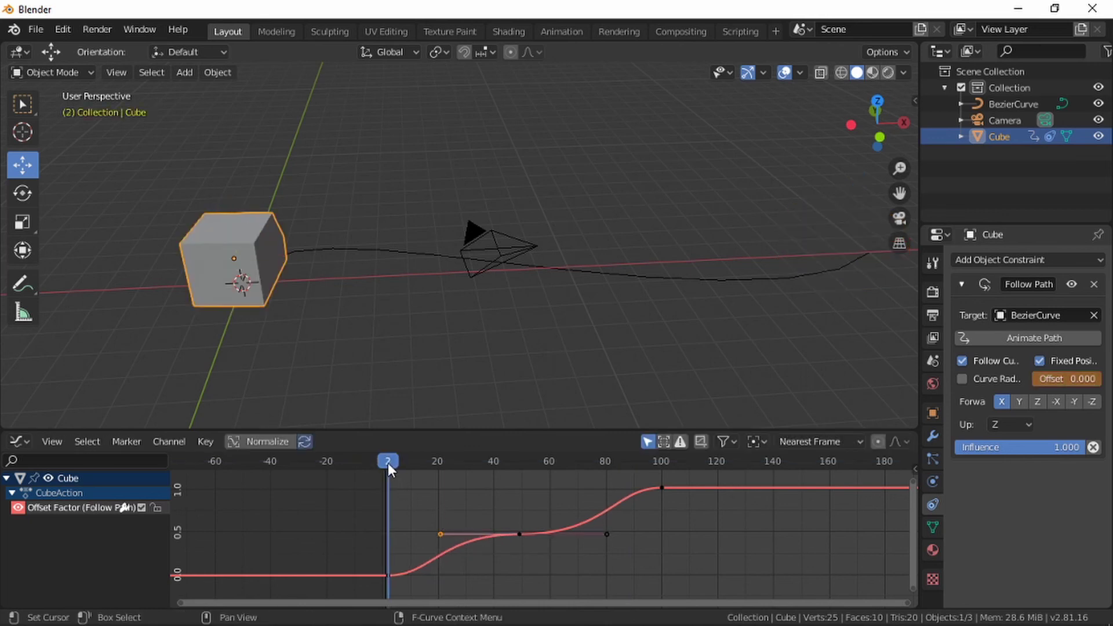
key("space")
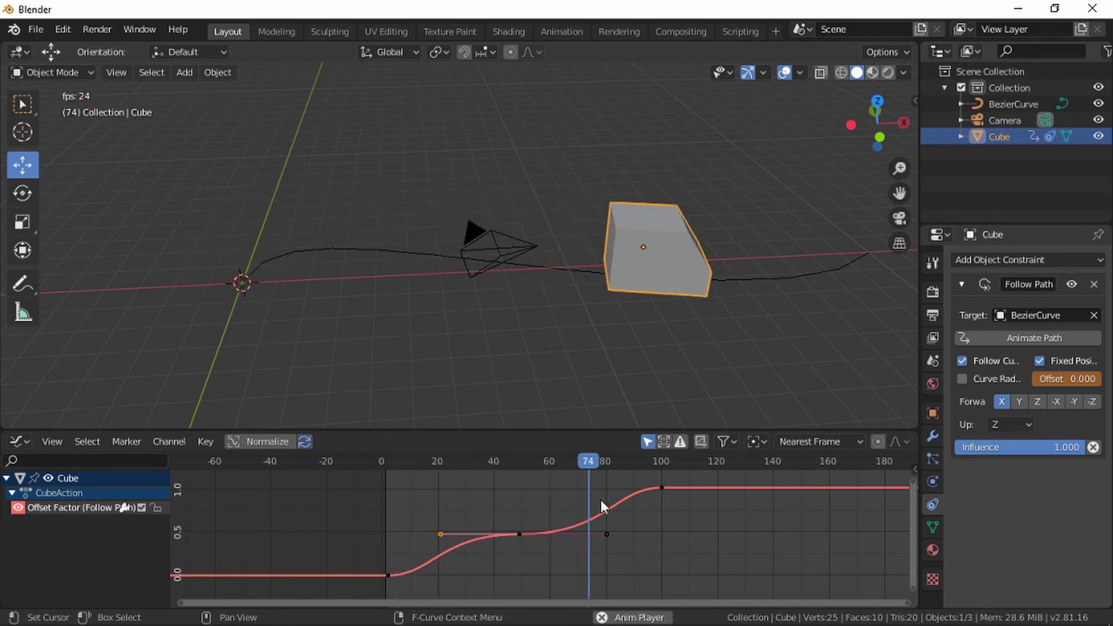
key("space")
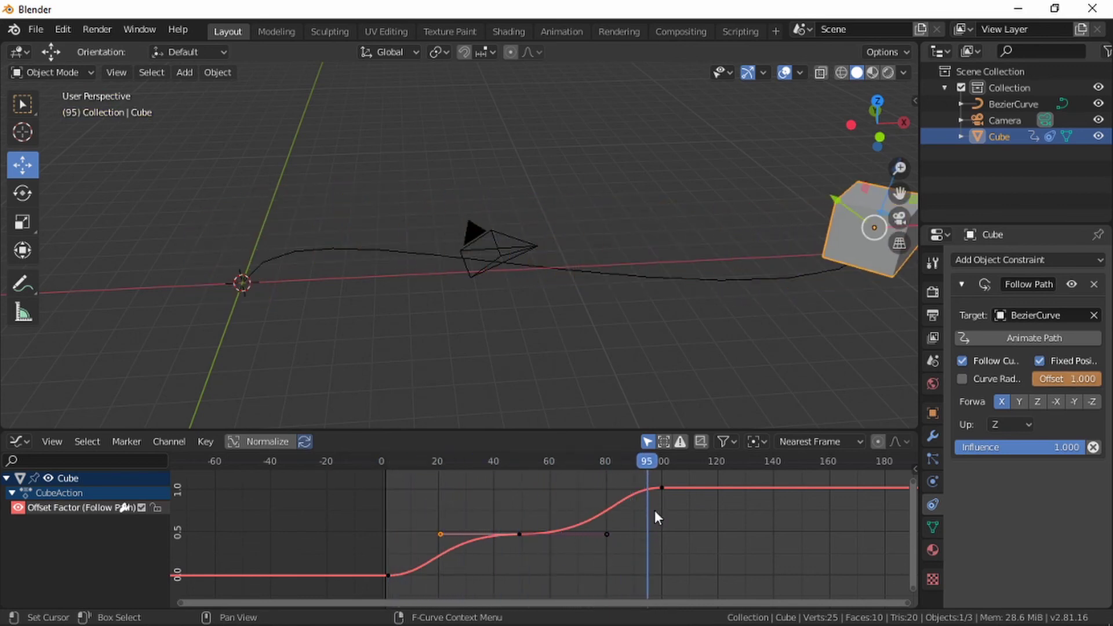